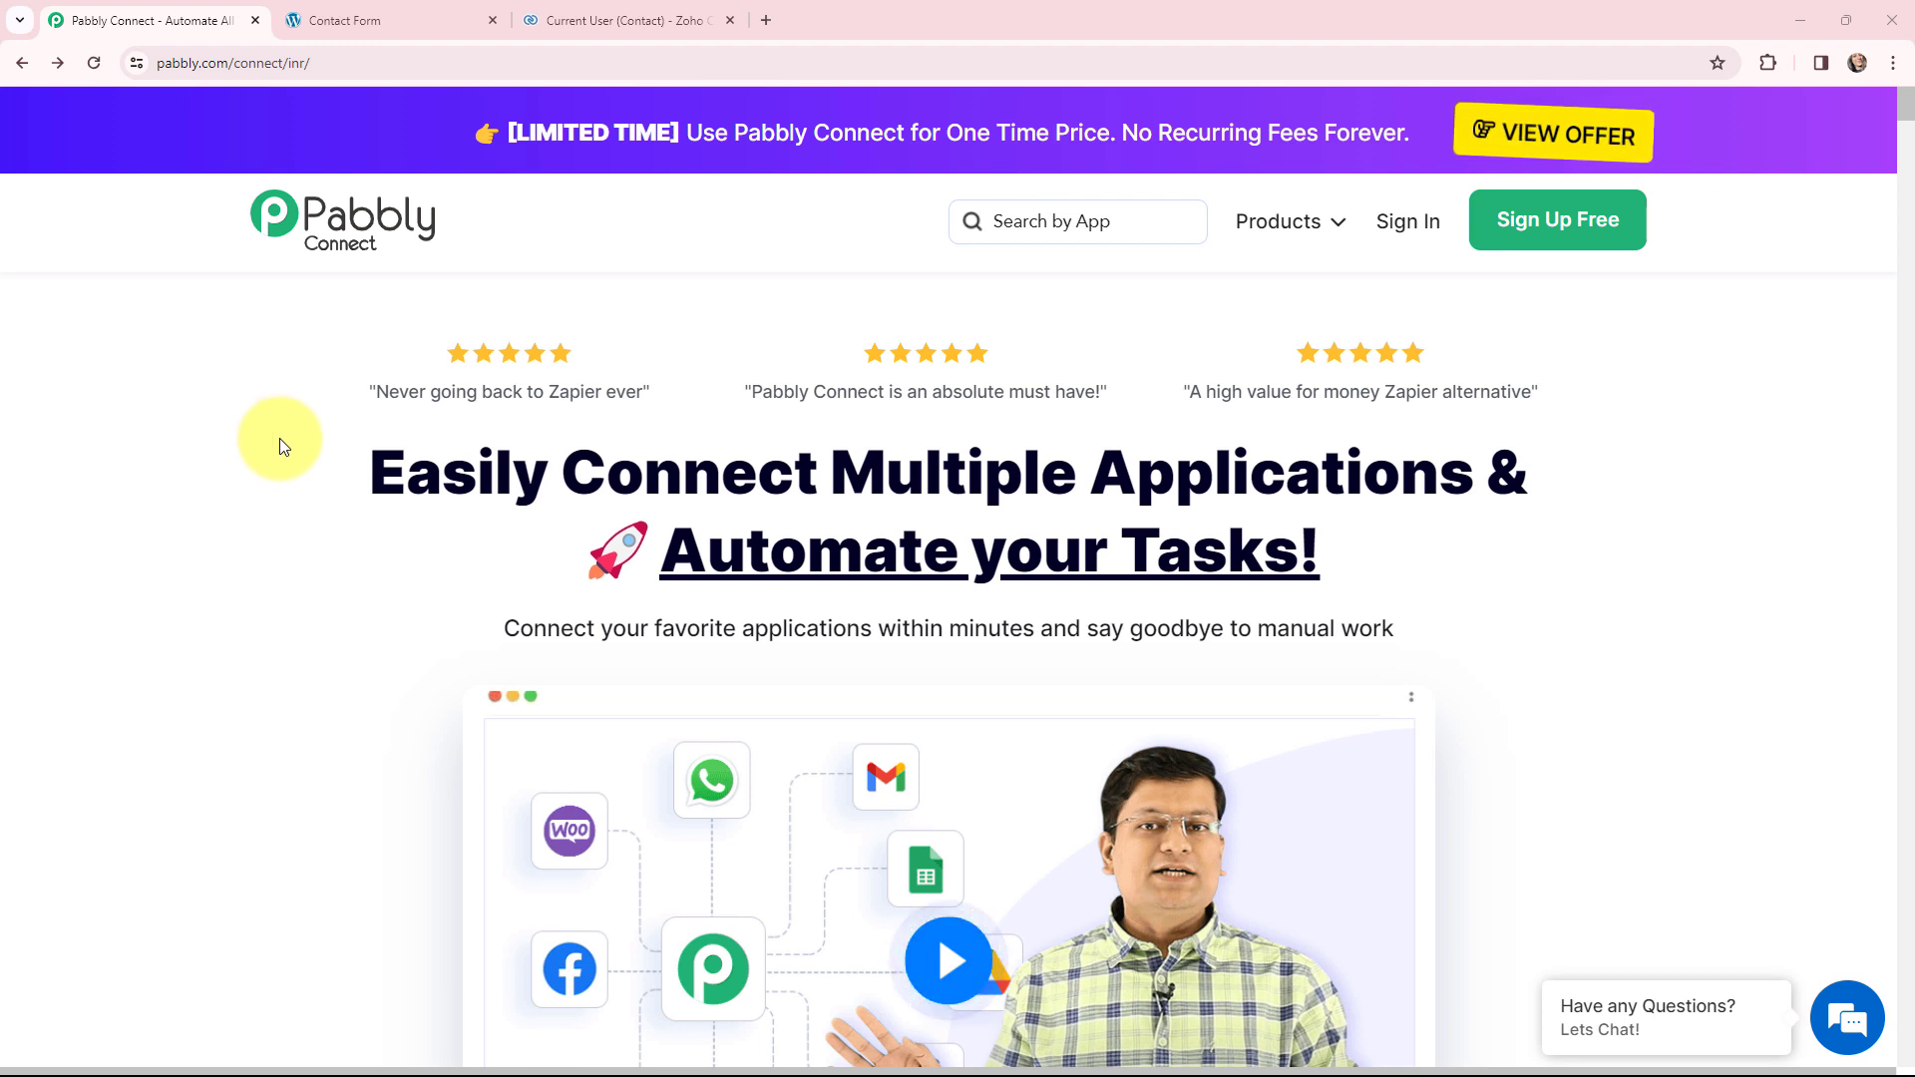
# - Switch to the WordPress contact form tab prefilled with sample contact details
pyautogui.hotkey('ctrl', 'Tab')
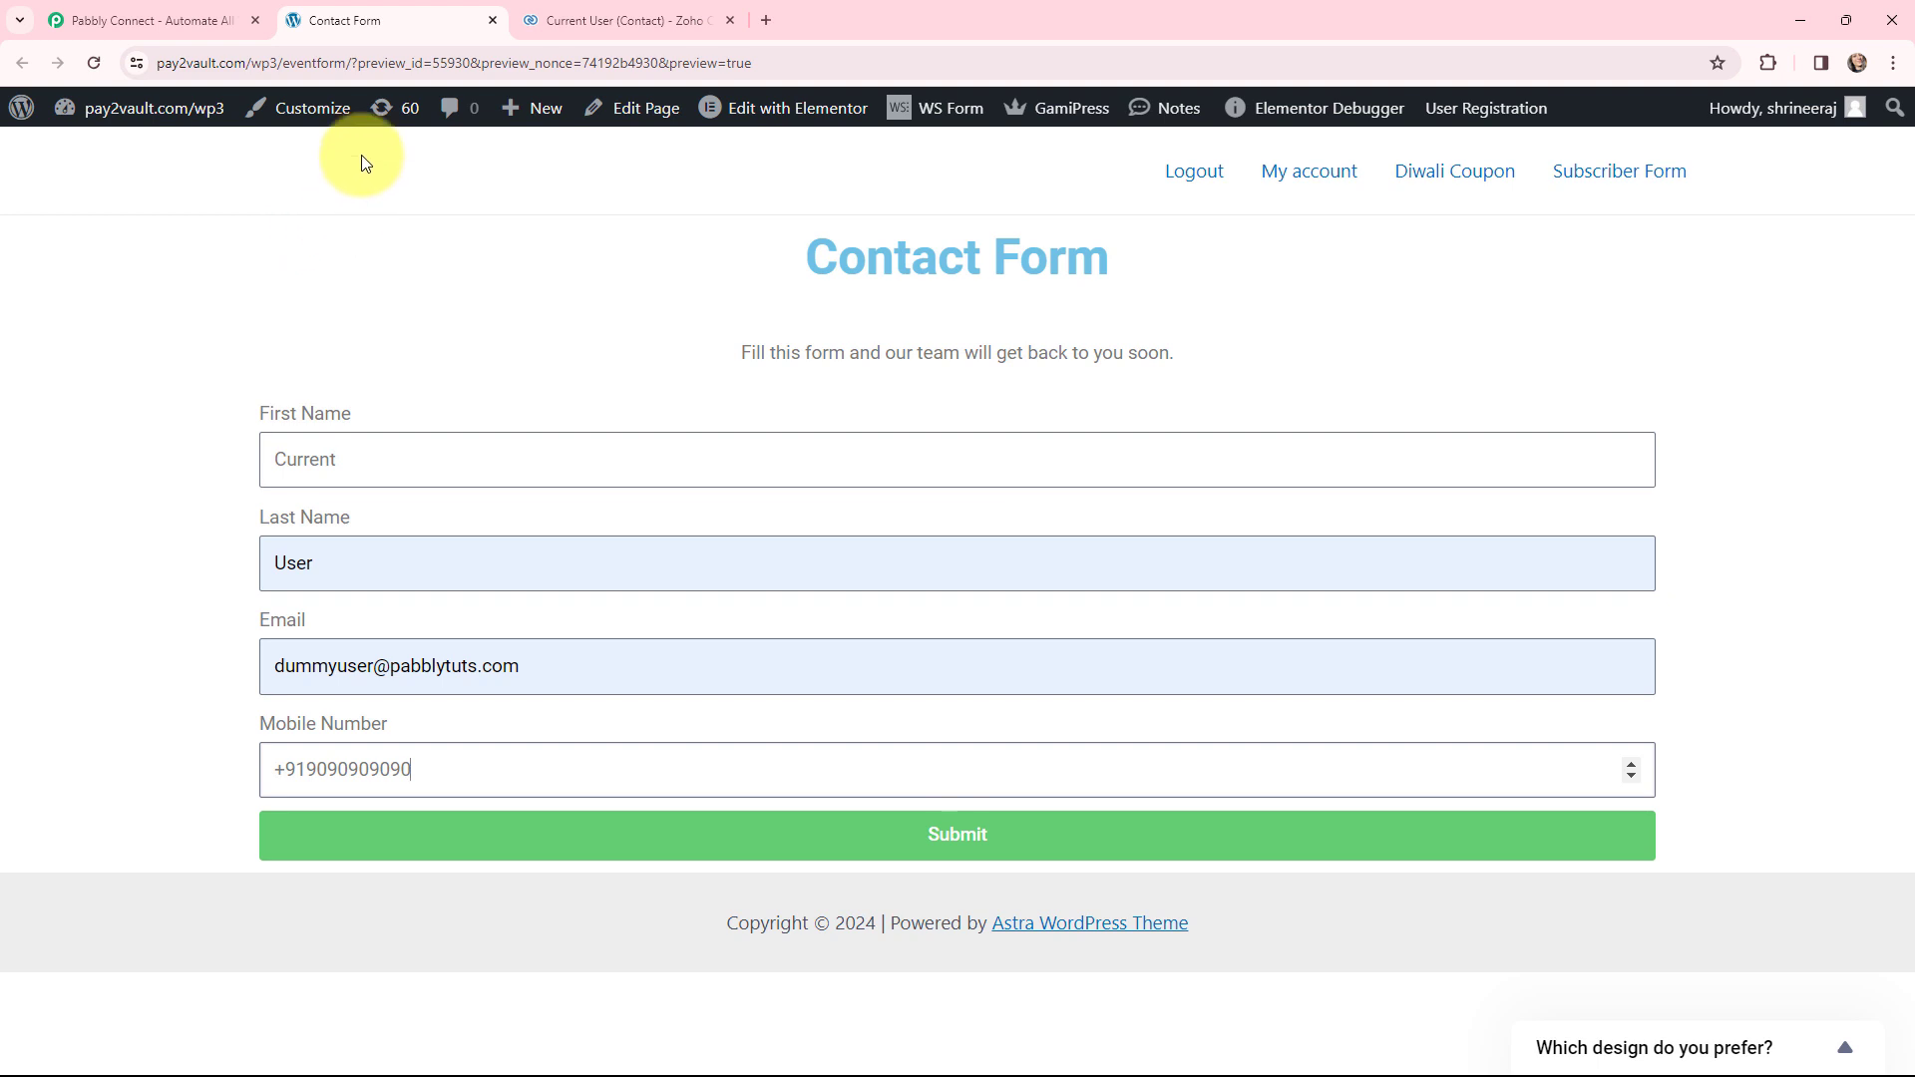
# - Check the existing Current User contact in Zoho CRM, then return to Pabbly Connect
pyautogui.click(581, 8)
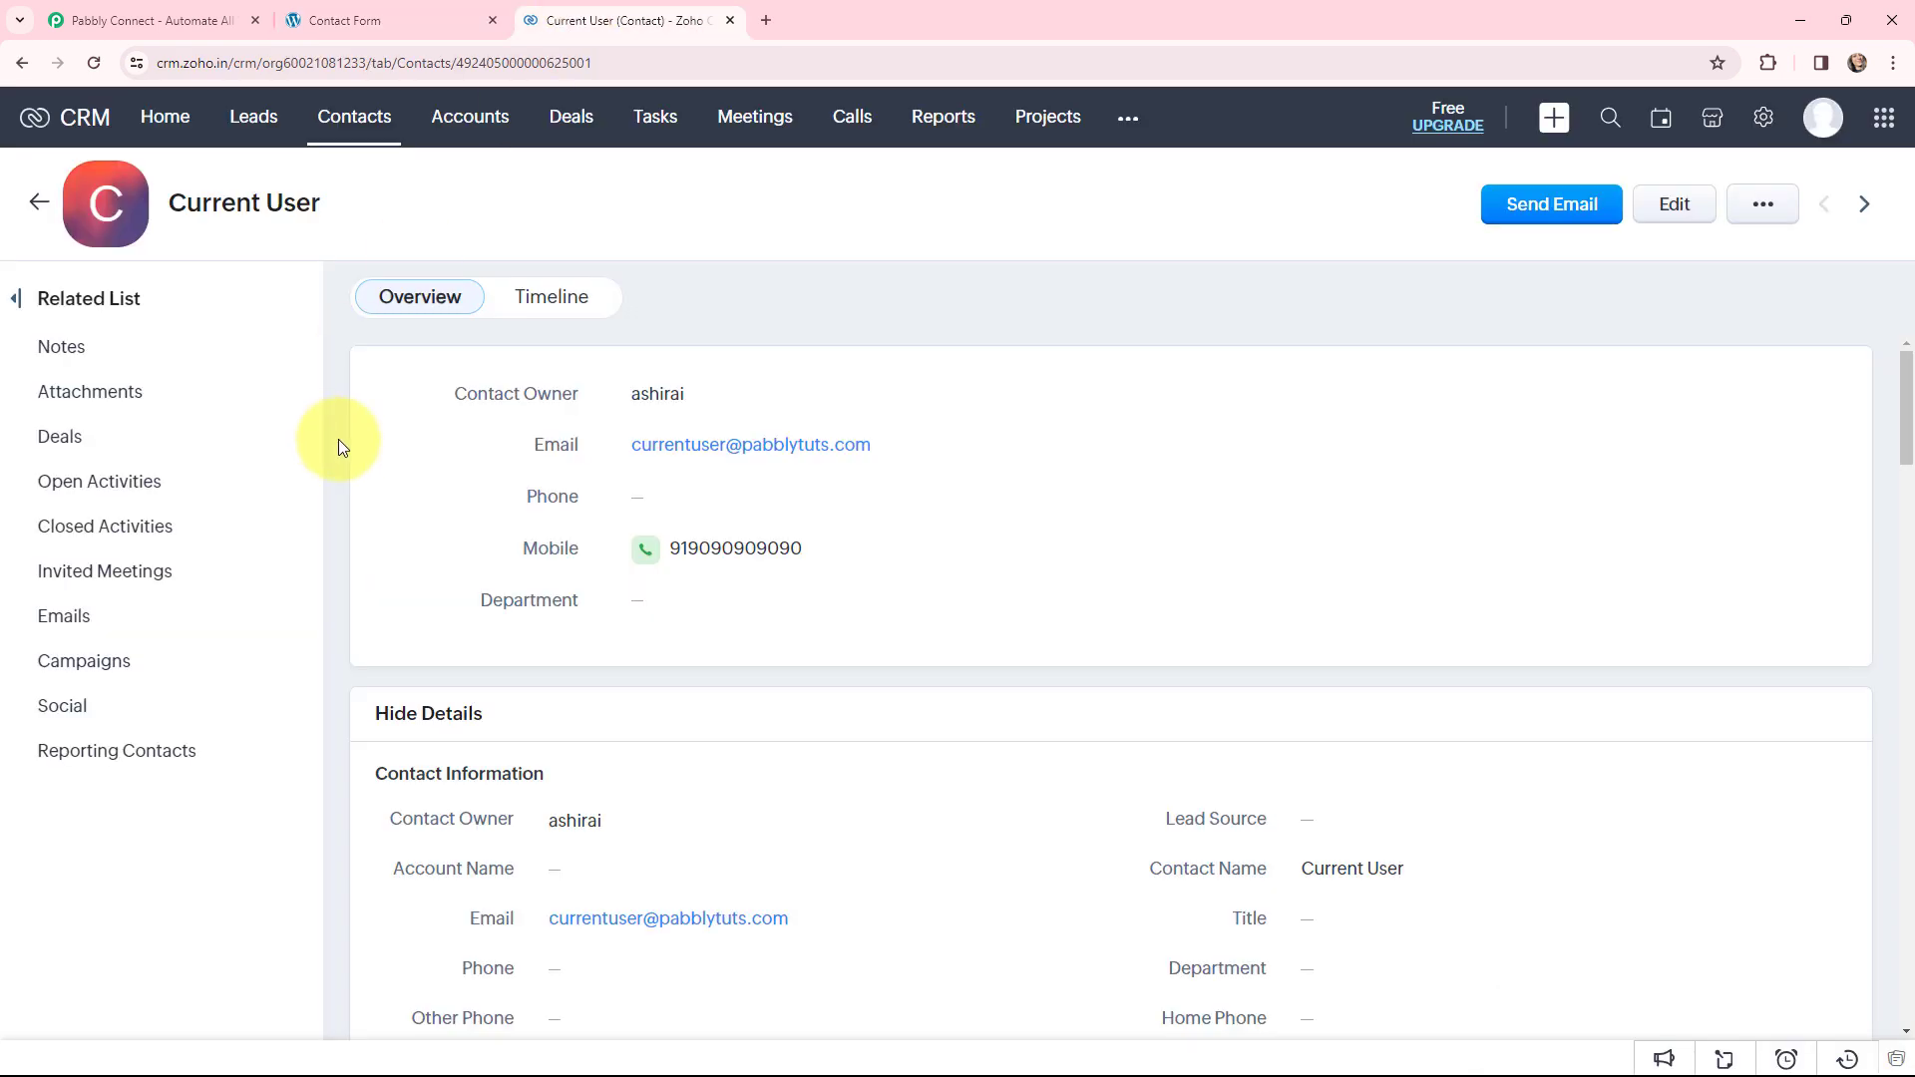
pyautogui.click(183, 14)
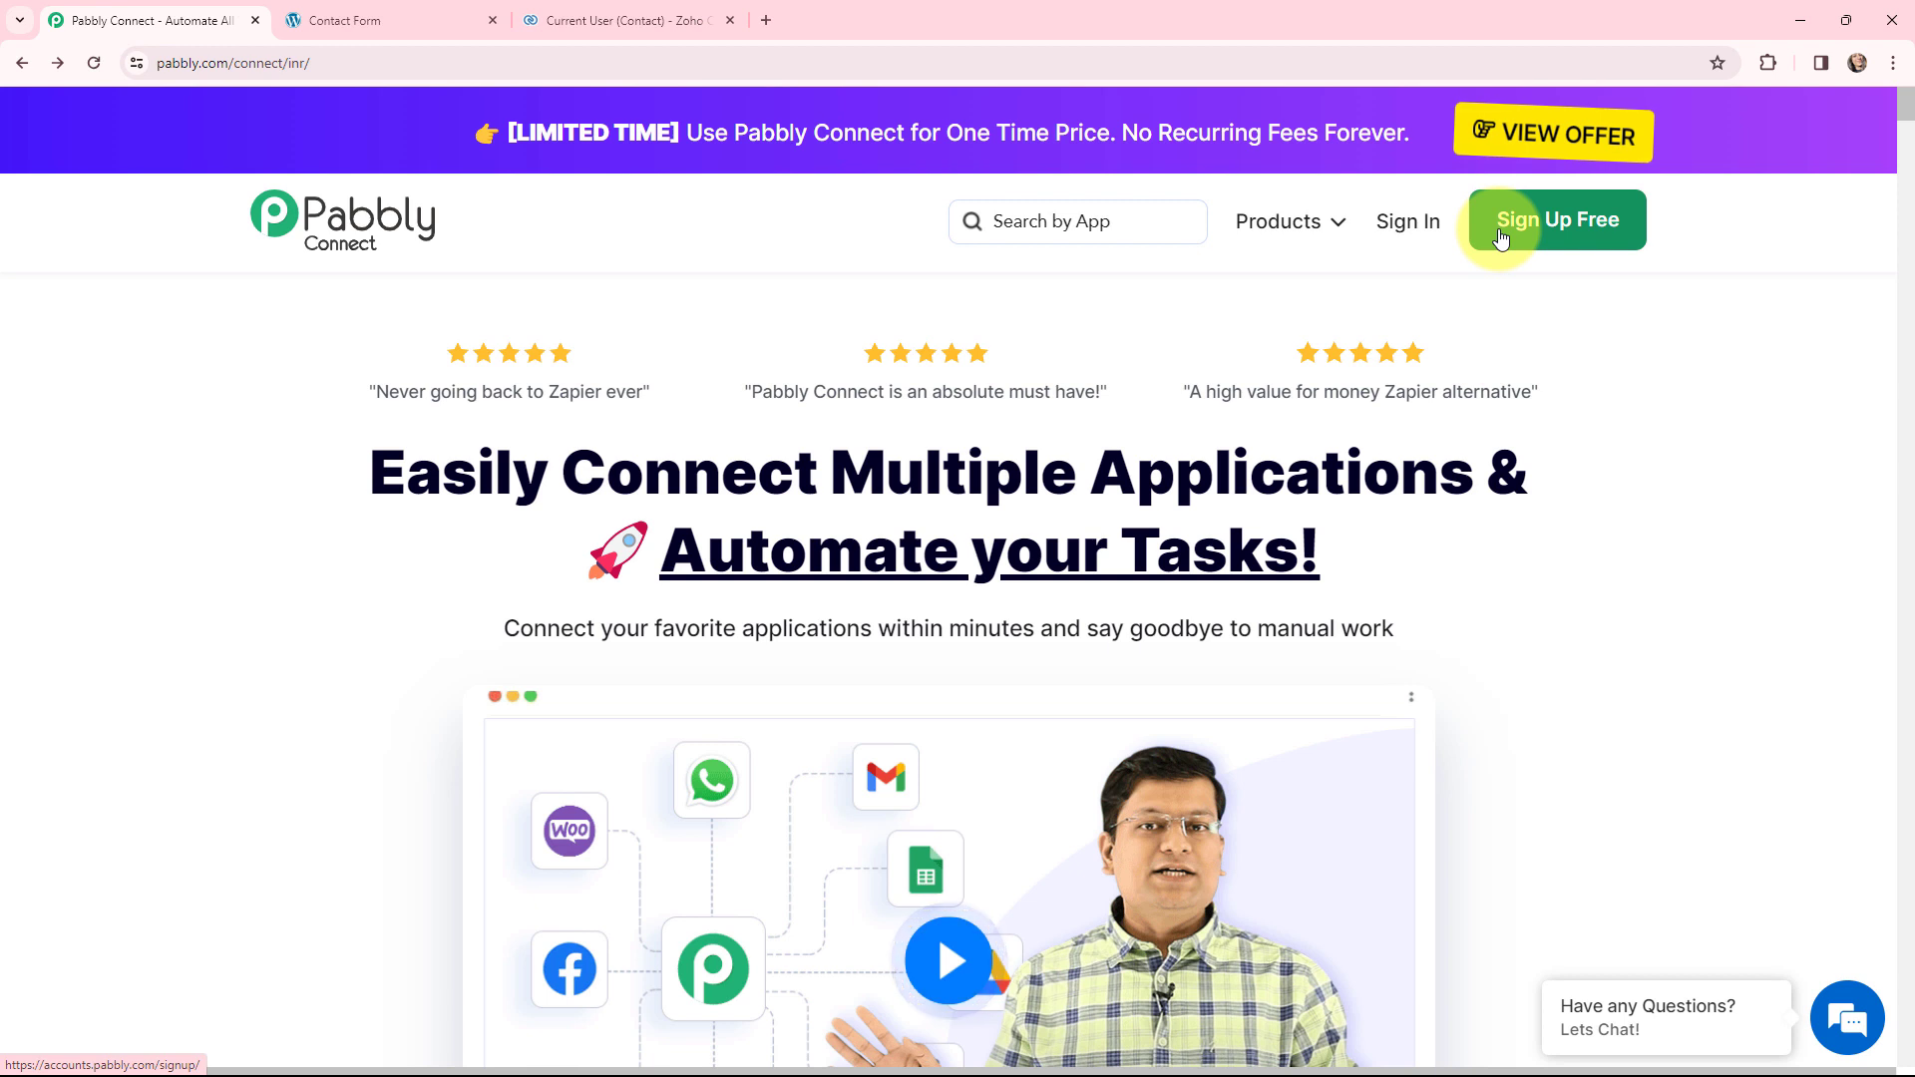
# - Sign in and open Pabbly Connect on the empty Elementor to Zoho CRM folder
pyautogui.click(1406, 225)
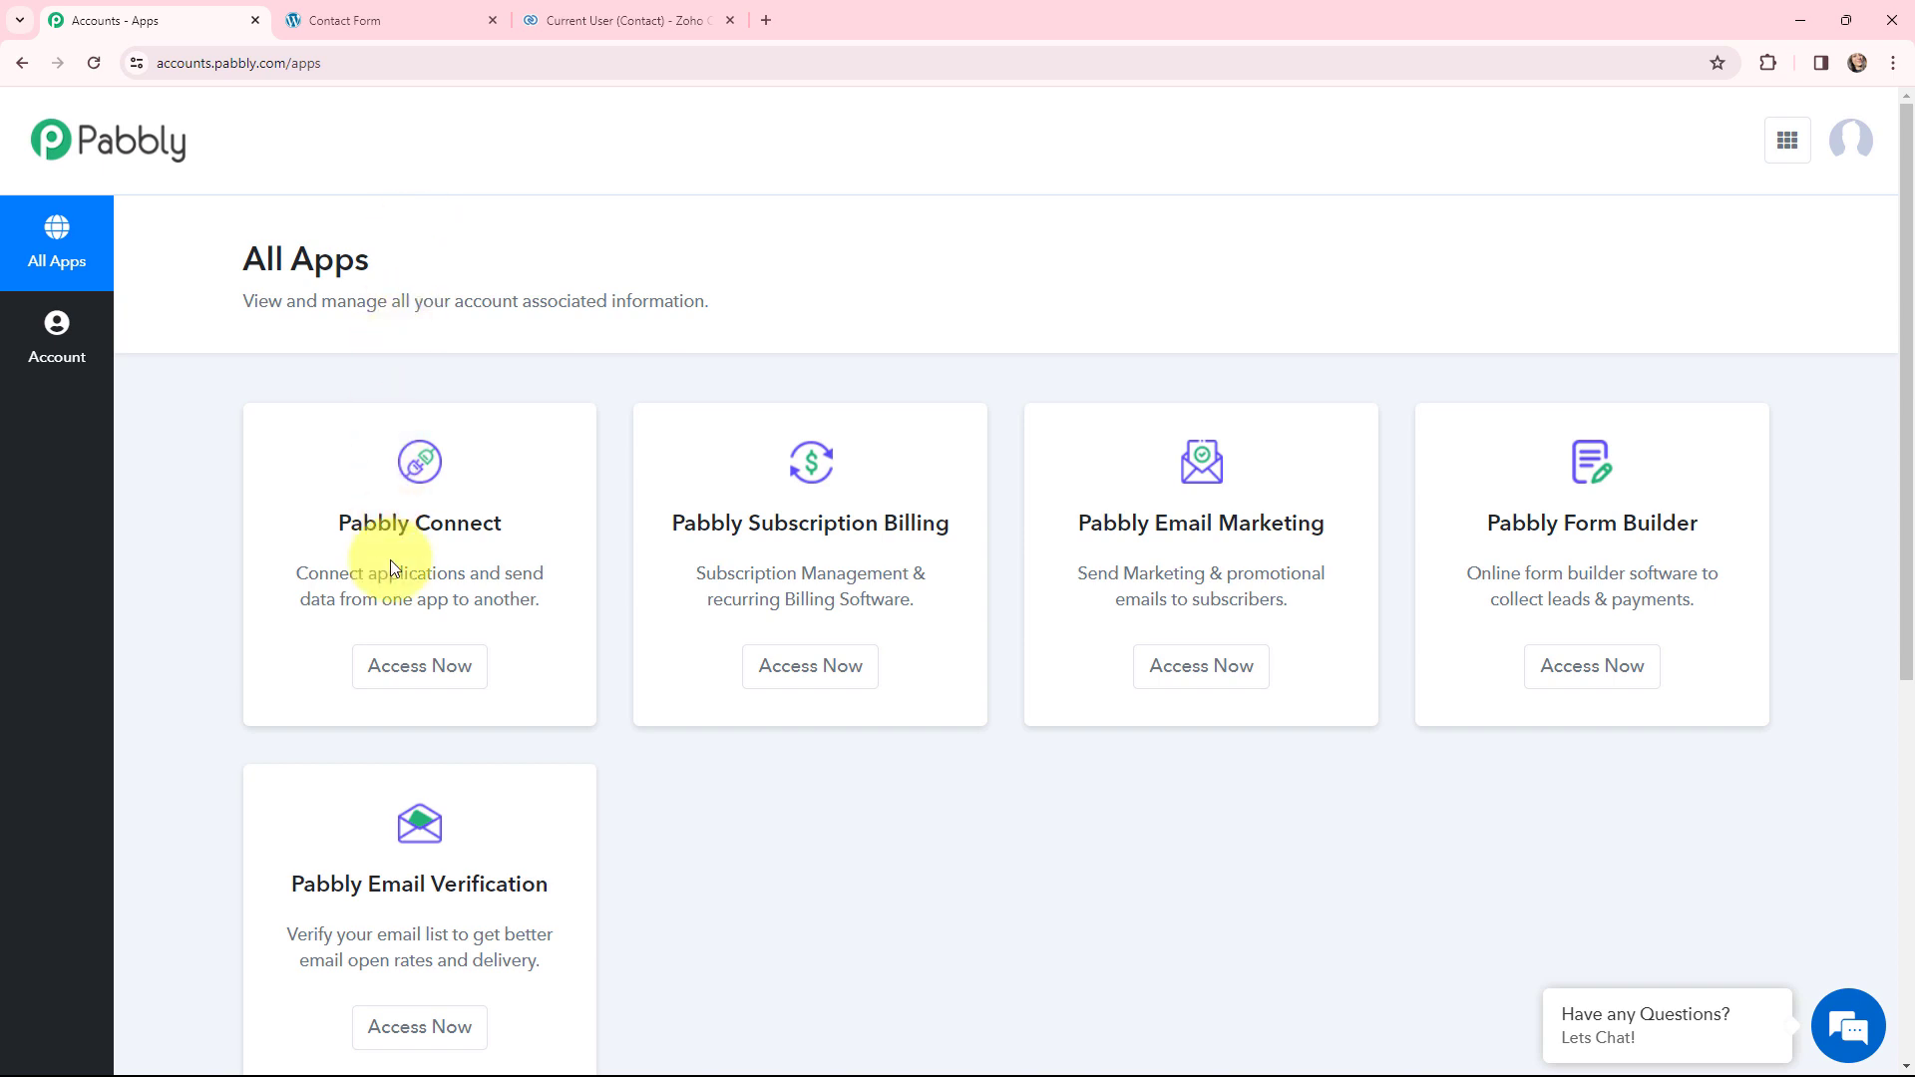
pyautogui.click(414, 663)
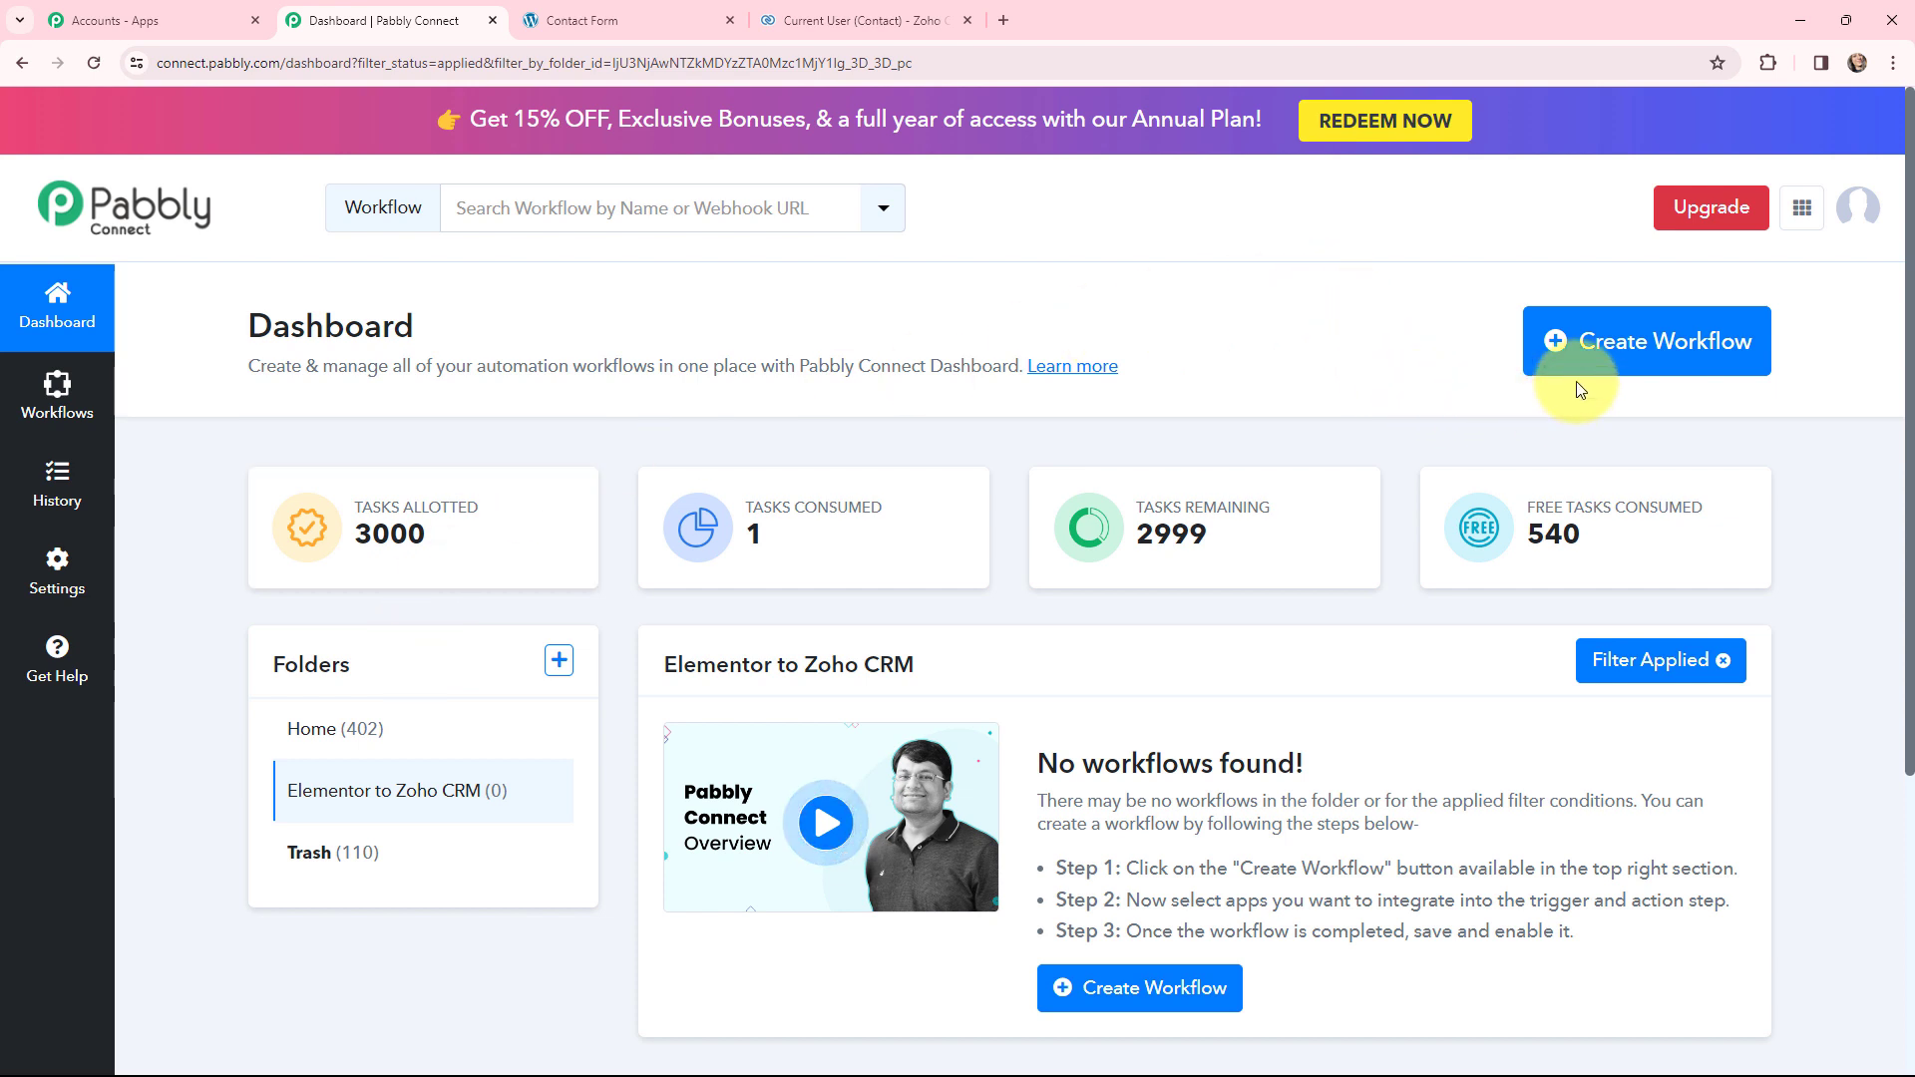
pyautogui.click(1600, 354)
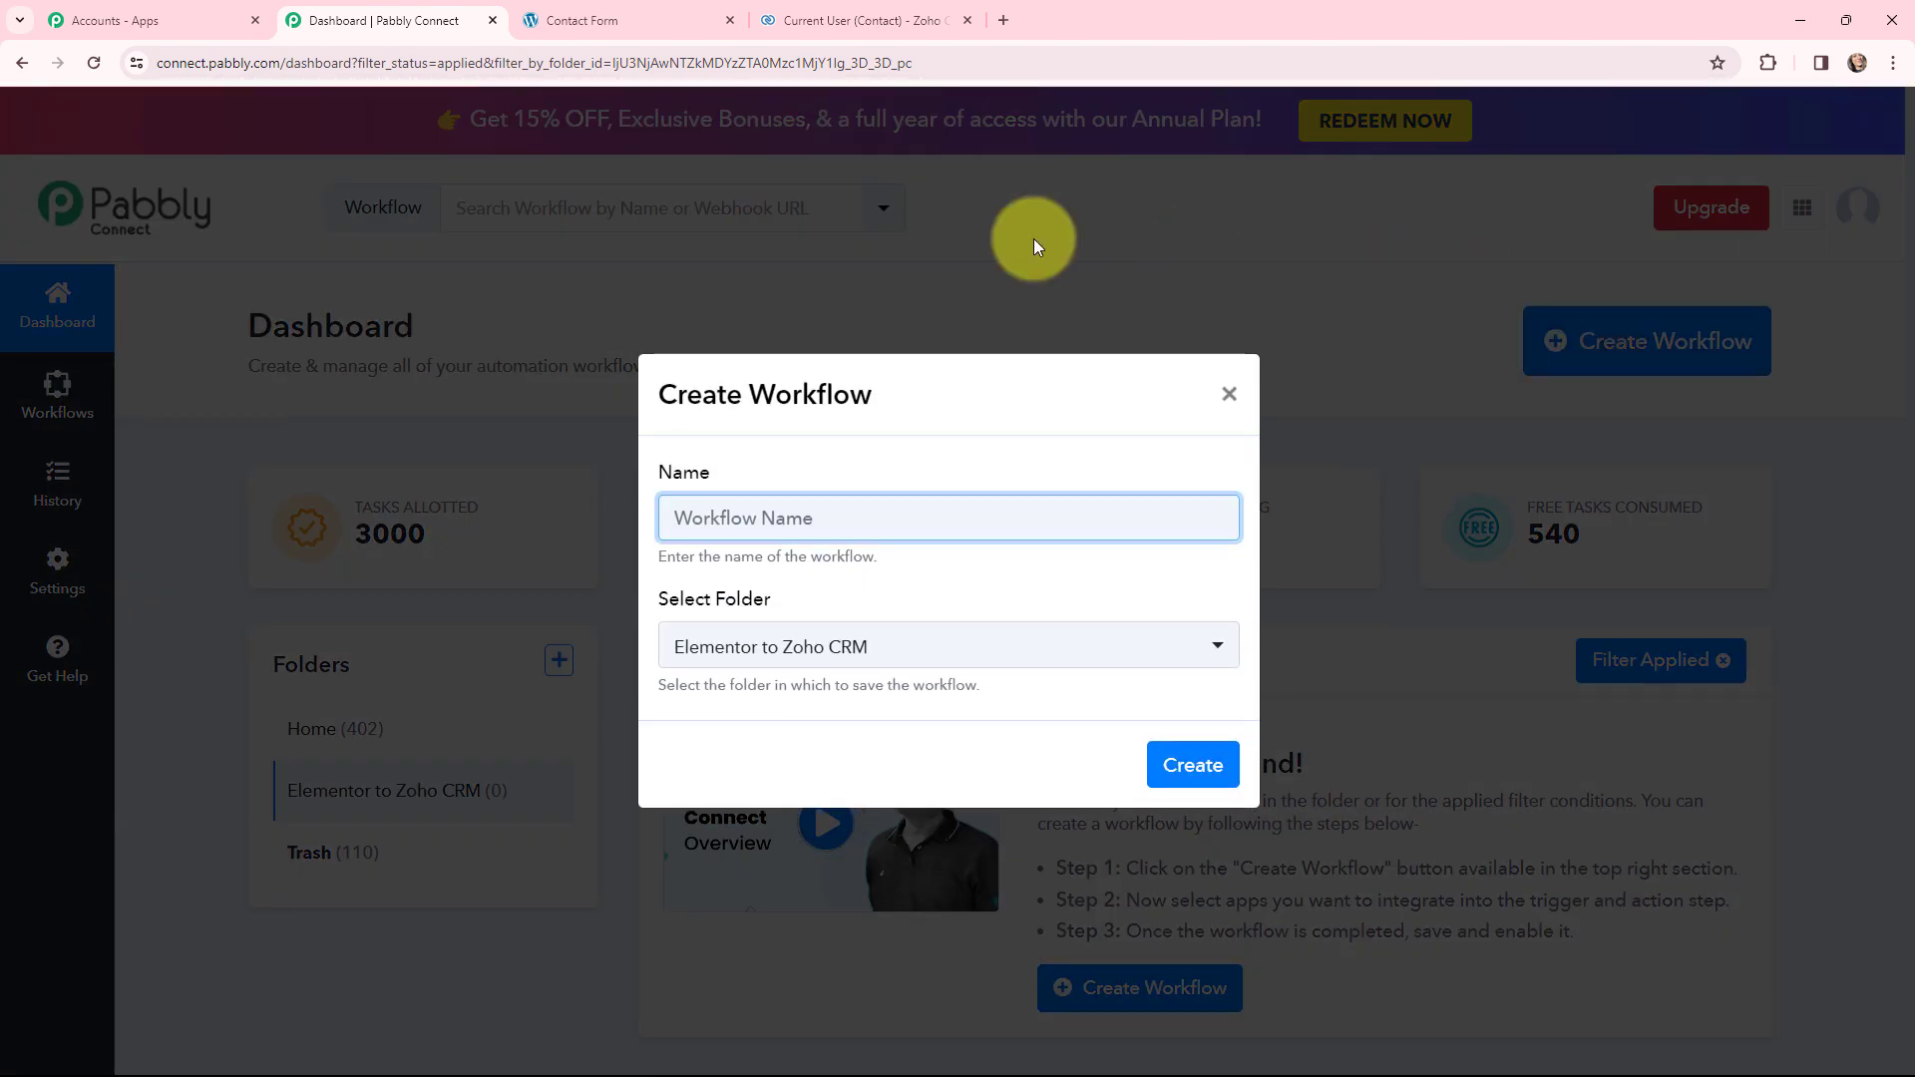
# - Create the workflow 'Create Zoho CRM Contacts from Elementor Form Responses' in the Elementor to Zoho CRM folder
pyautogui.write('Create Zoho CRM Contacts from Elementor Form Responses')
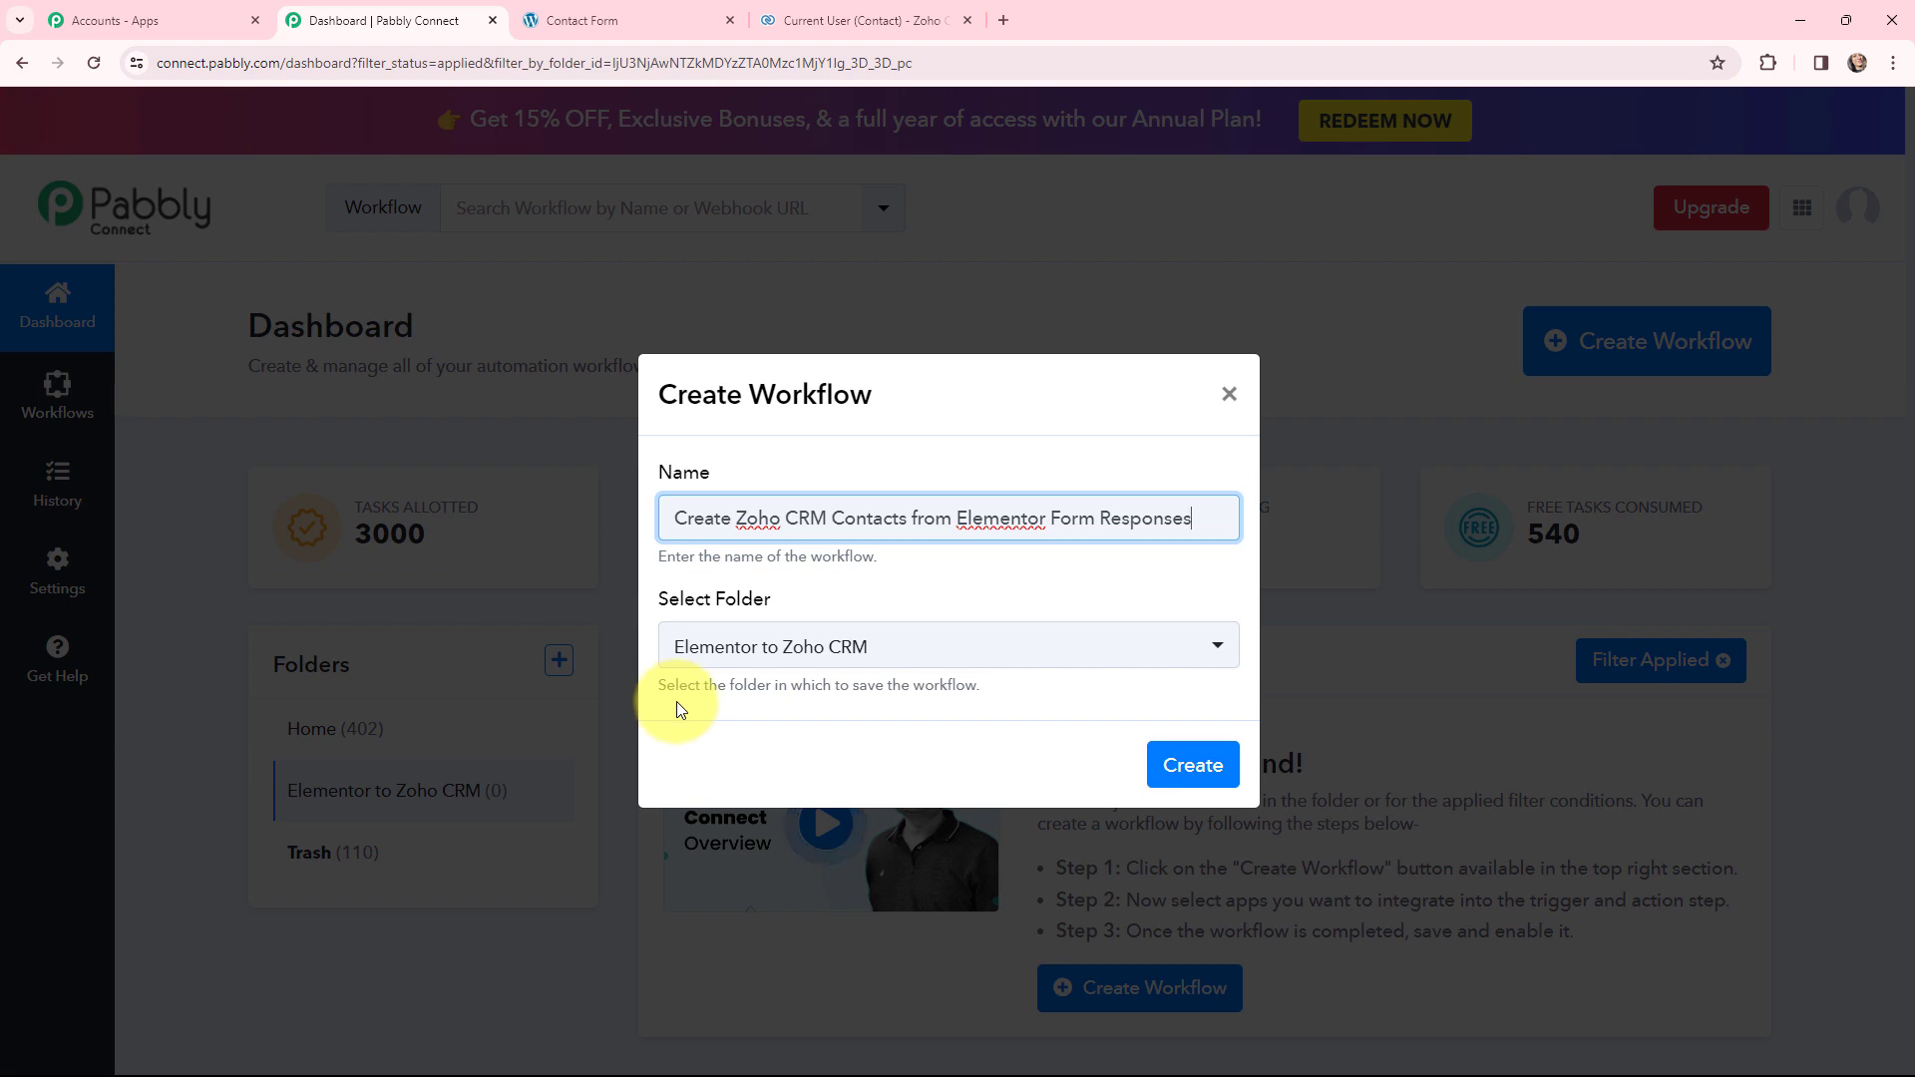
pyautogui.click(1194, 763)
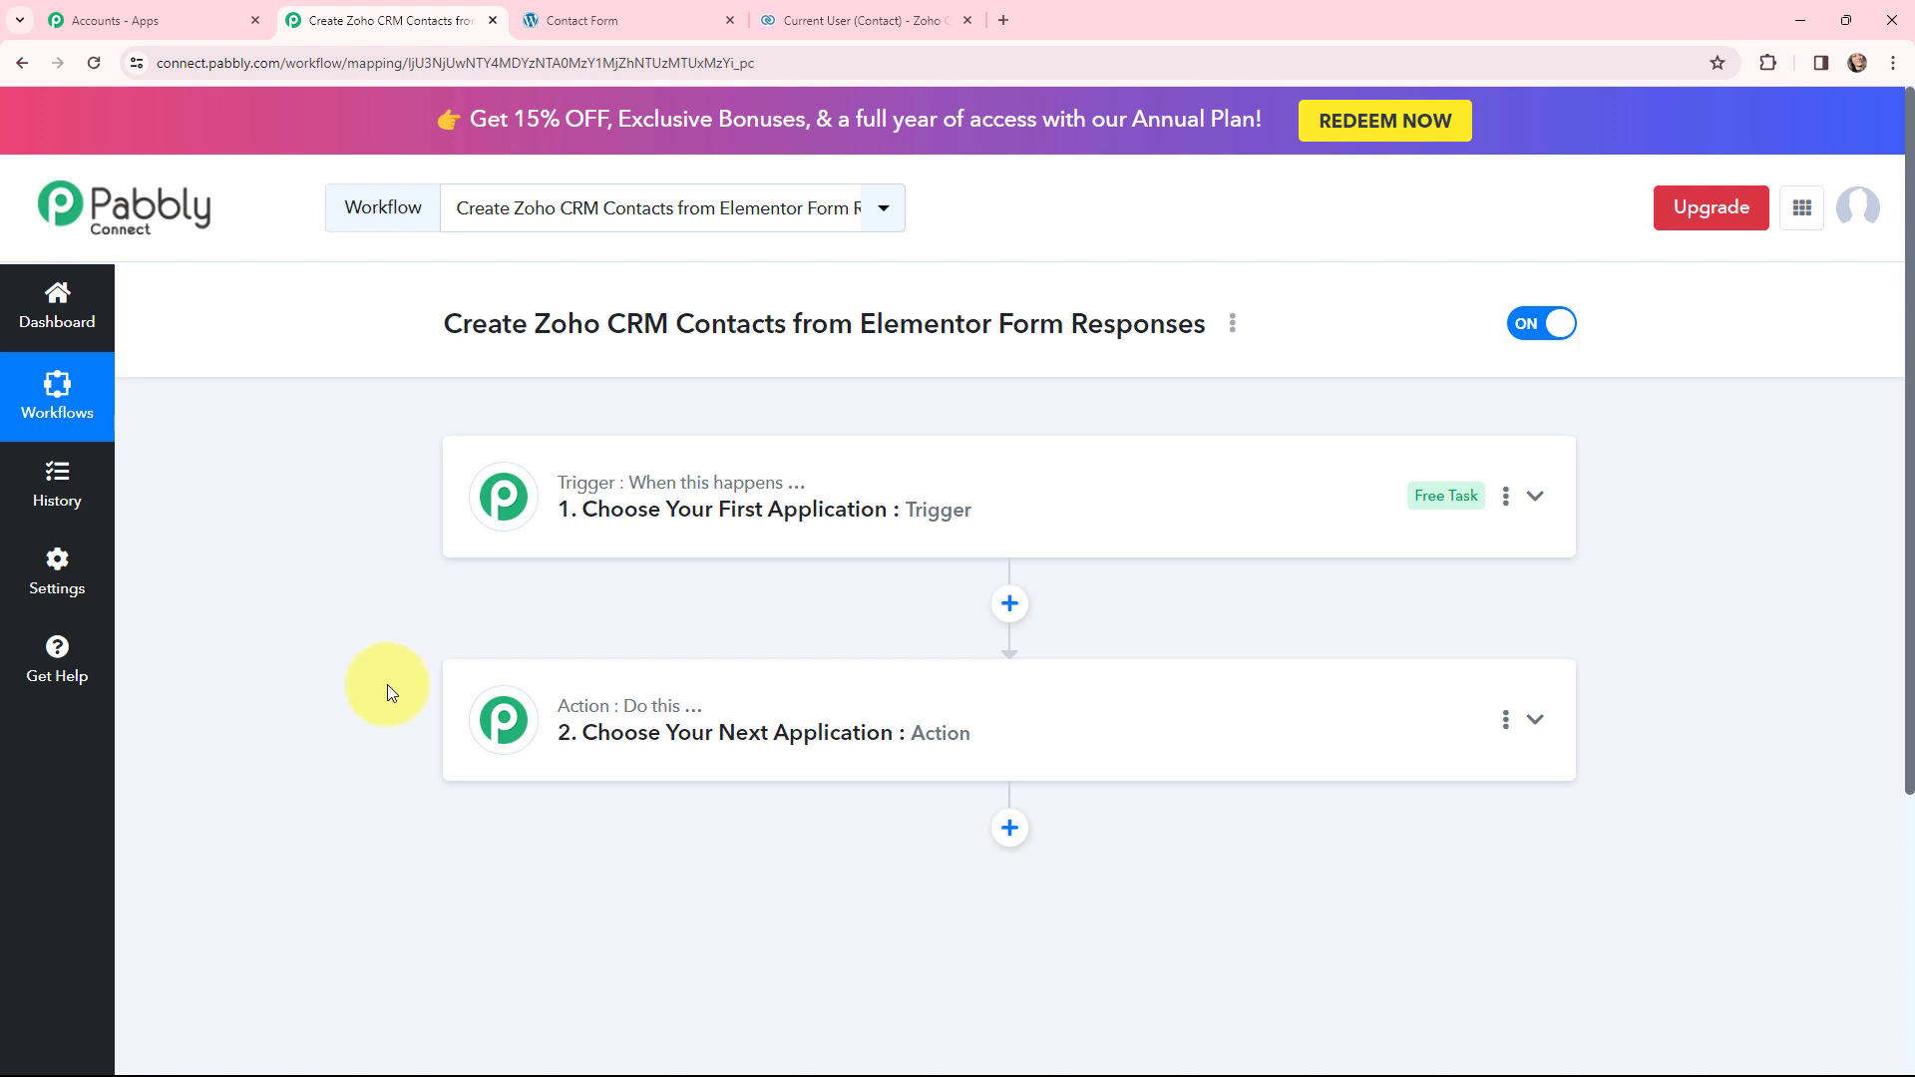
pyautogui.hotkey('ctrl', 'Tab')
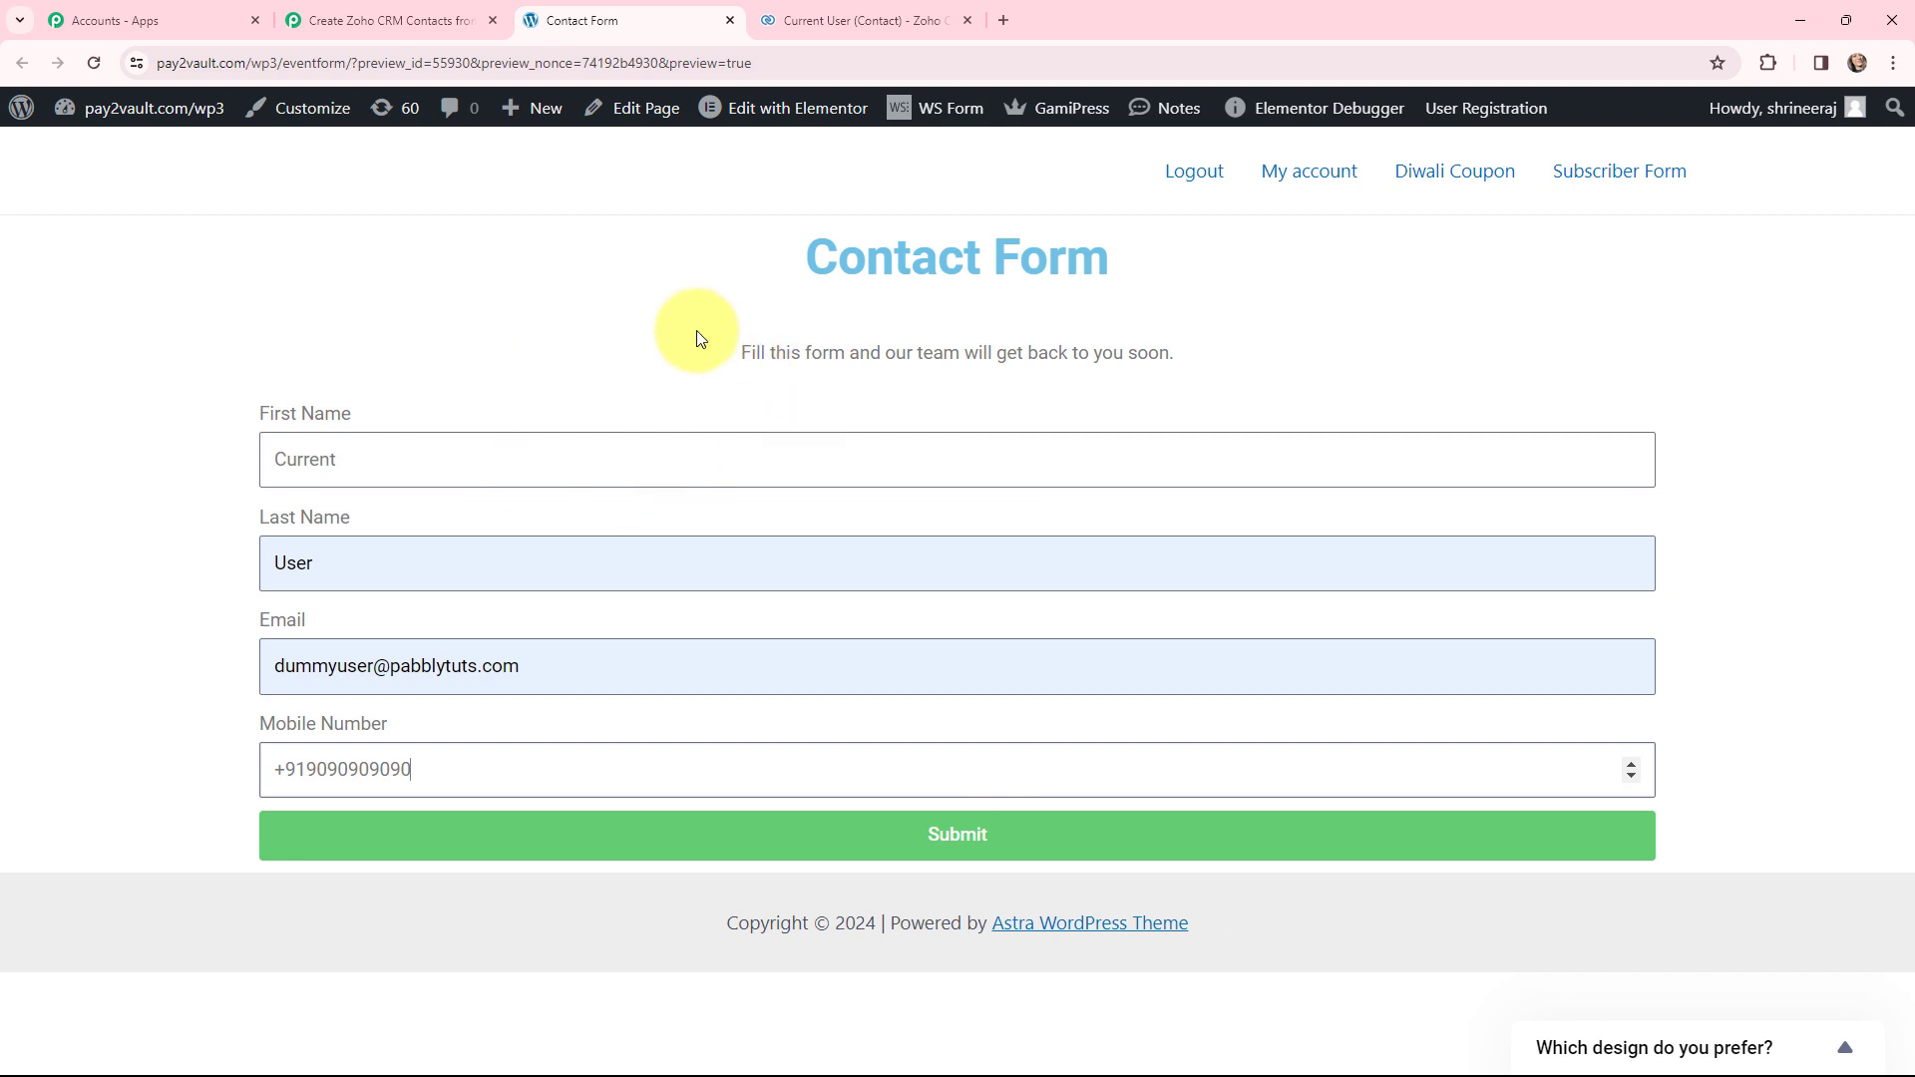
# - Set the workflow trigger to Elementor with the New Form Submission event
pyautogui.click(384, 20)
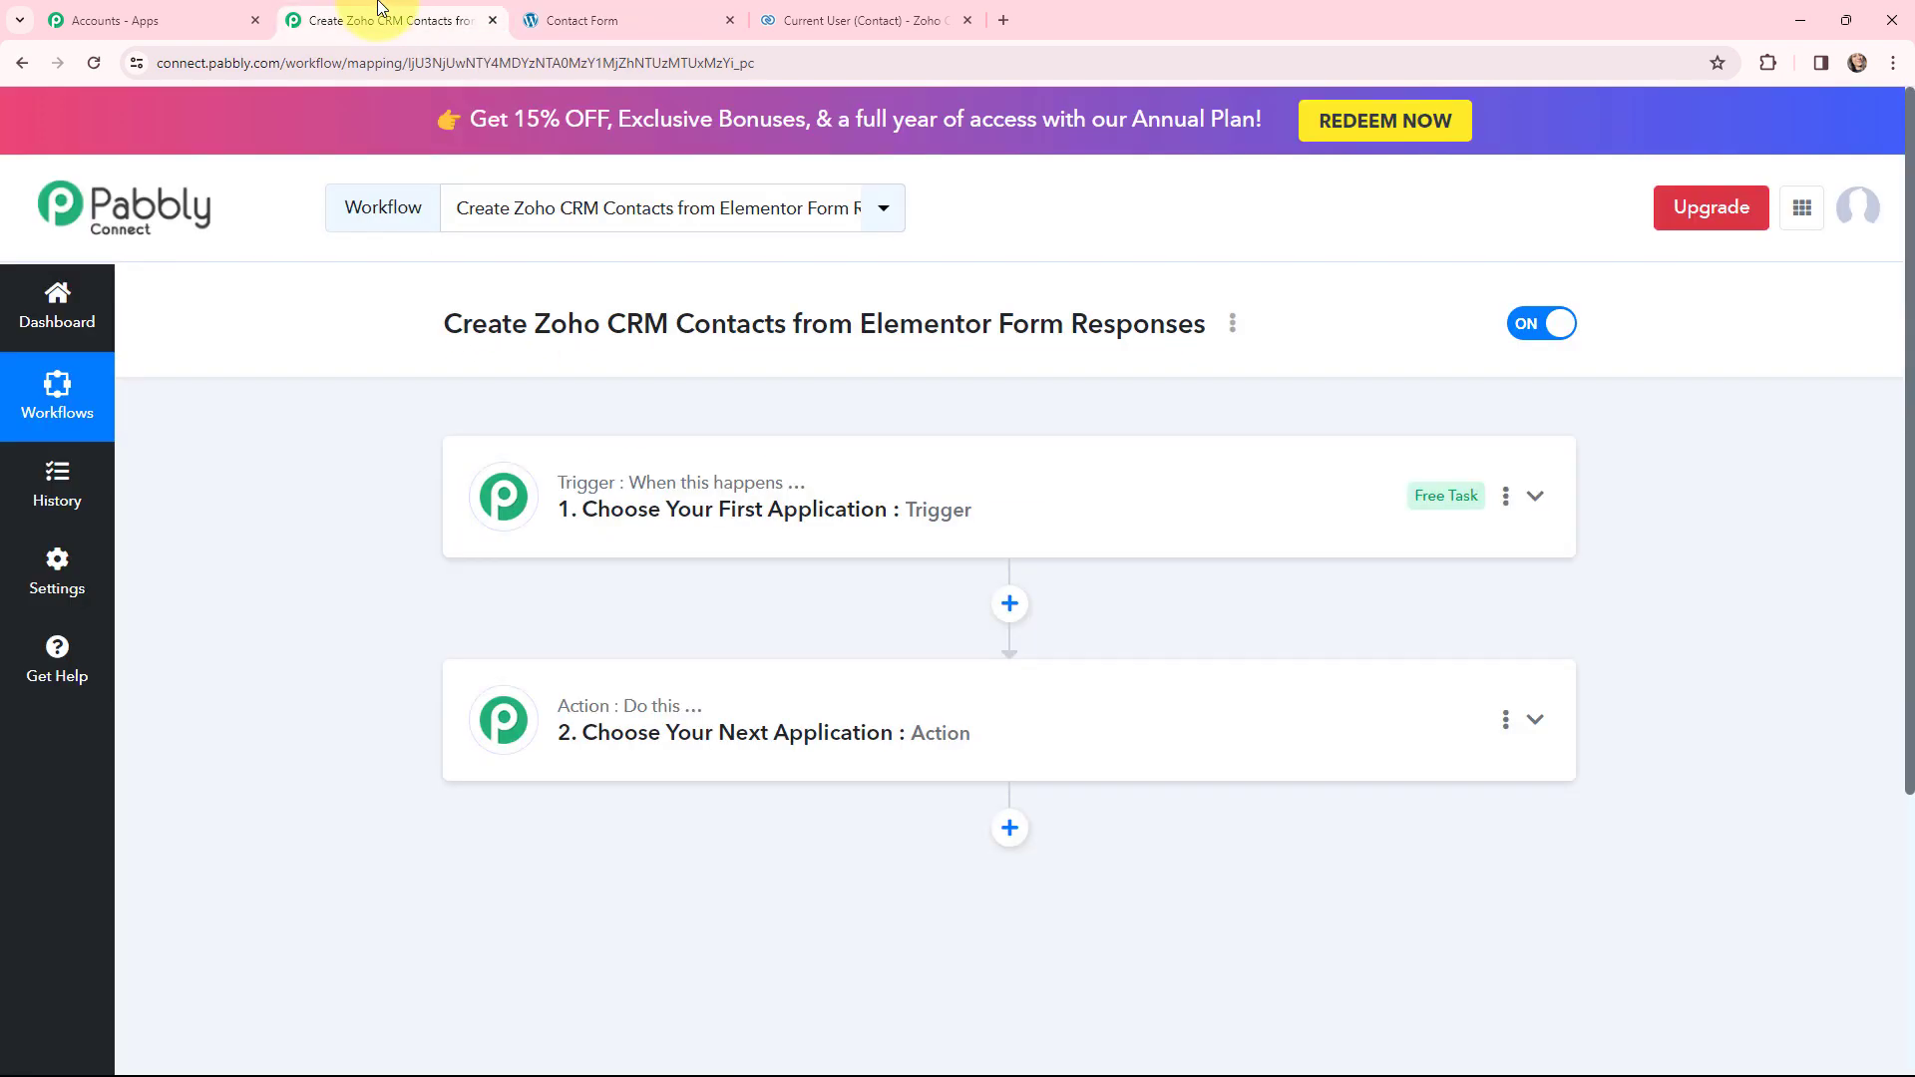
pyautogui.click(624, 469)
pyautogui.click(639, 622)
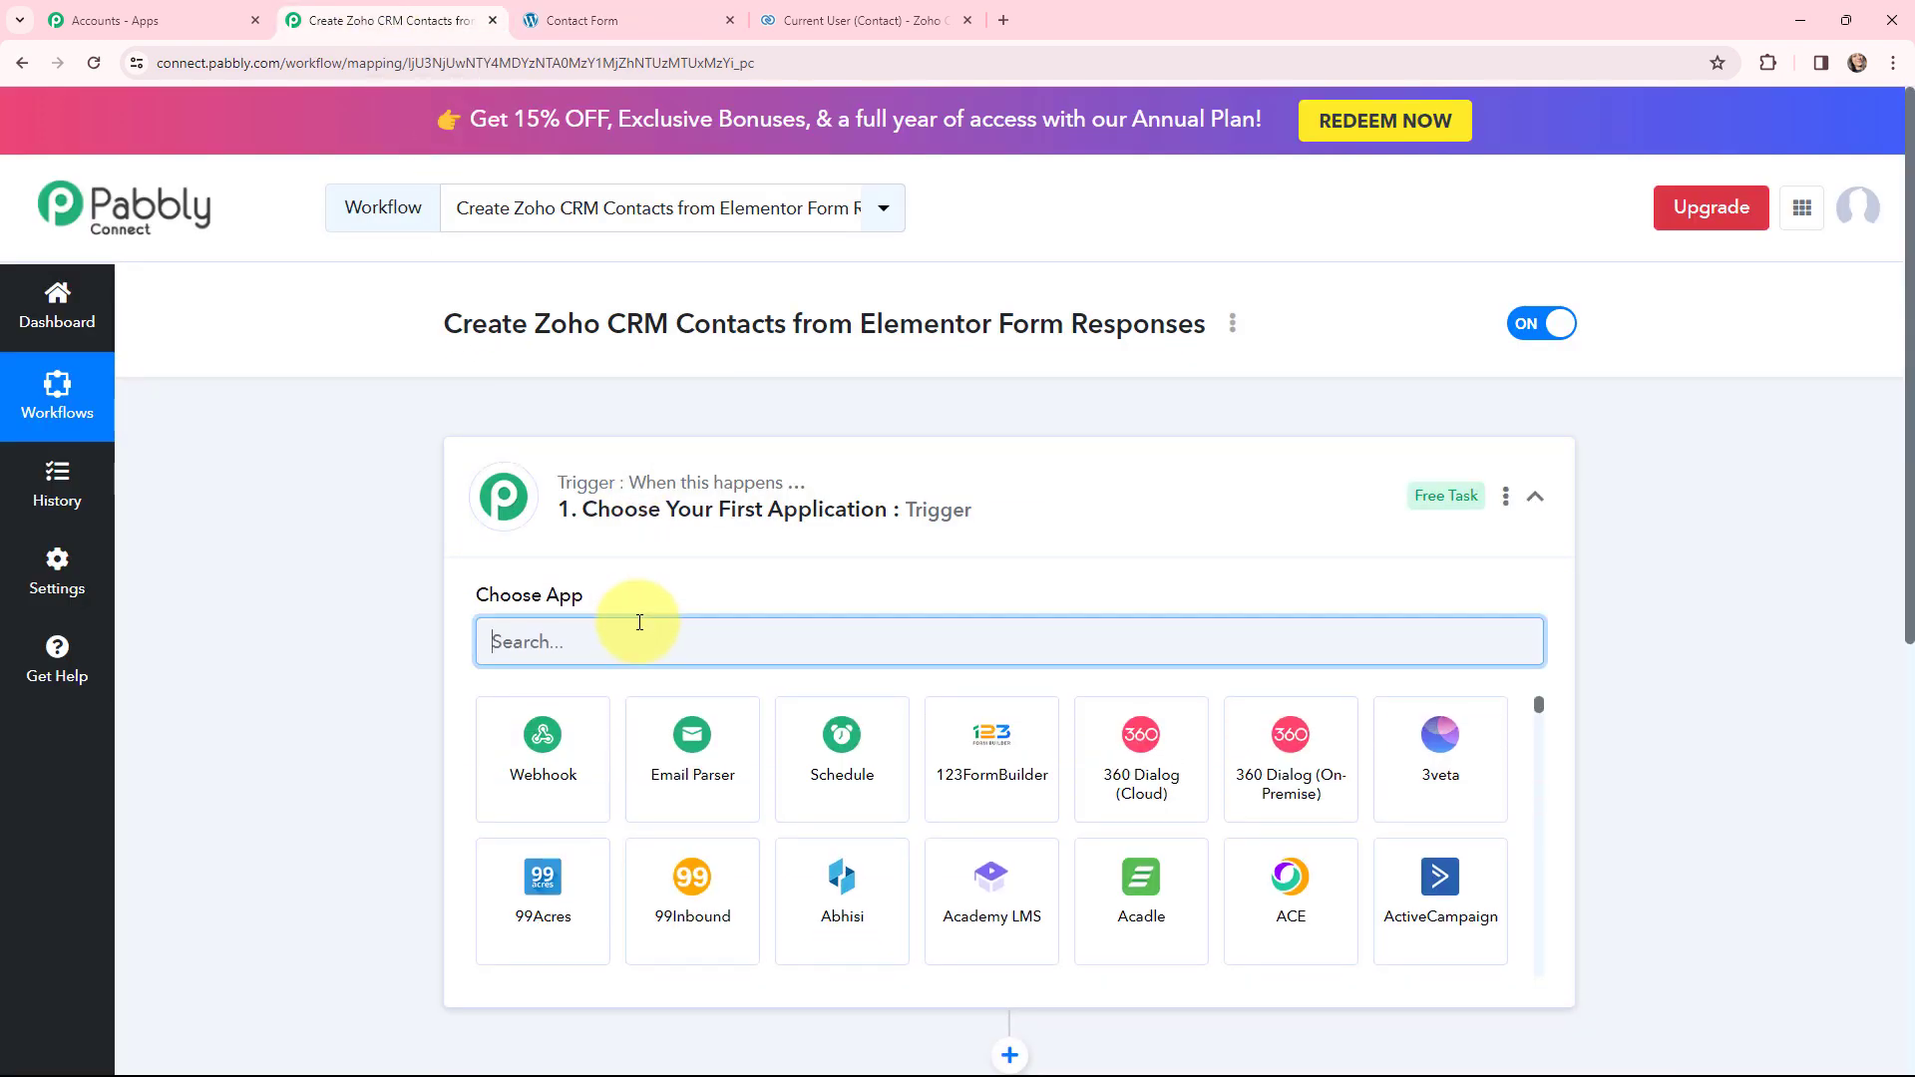
pyautogui.write('ELEME')
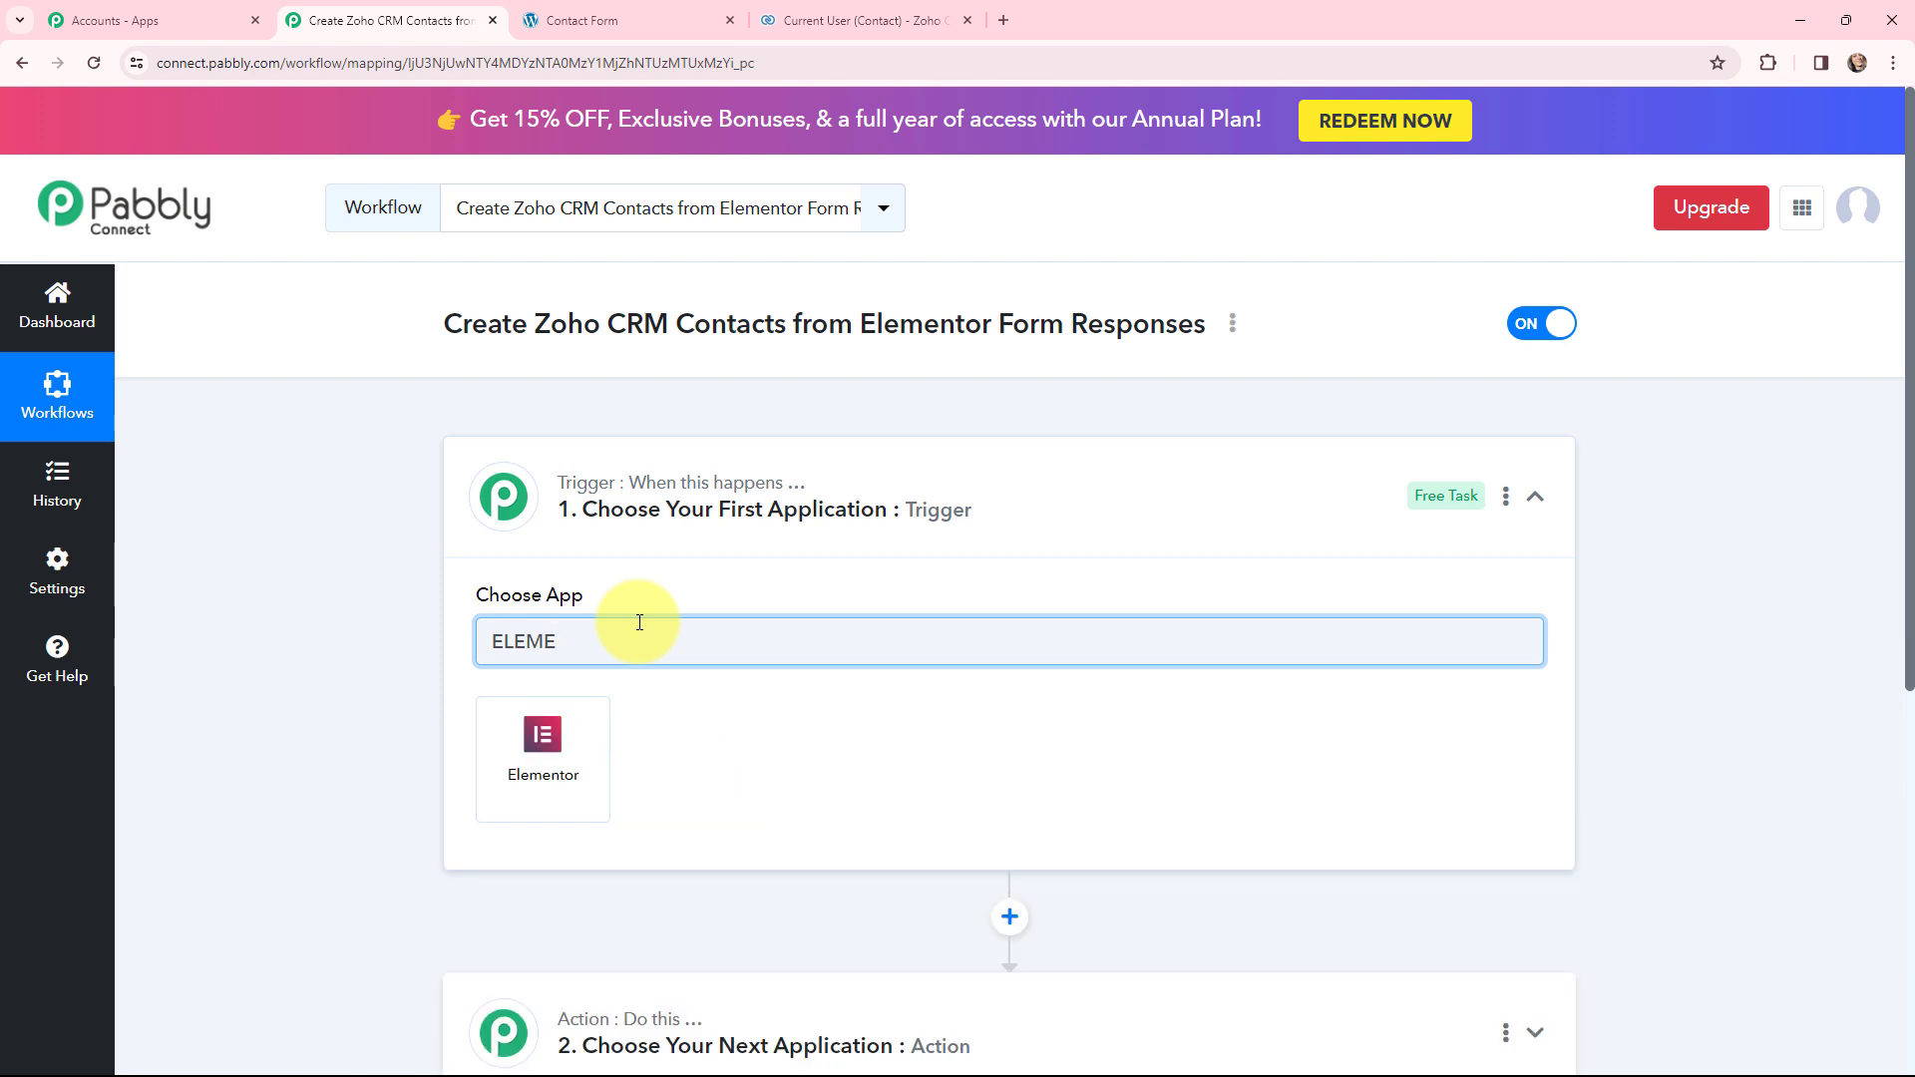
pyautogui.click(570, 761)
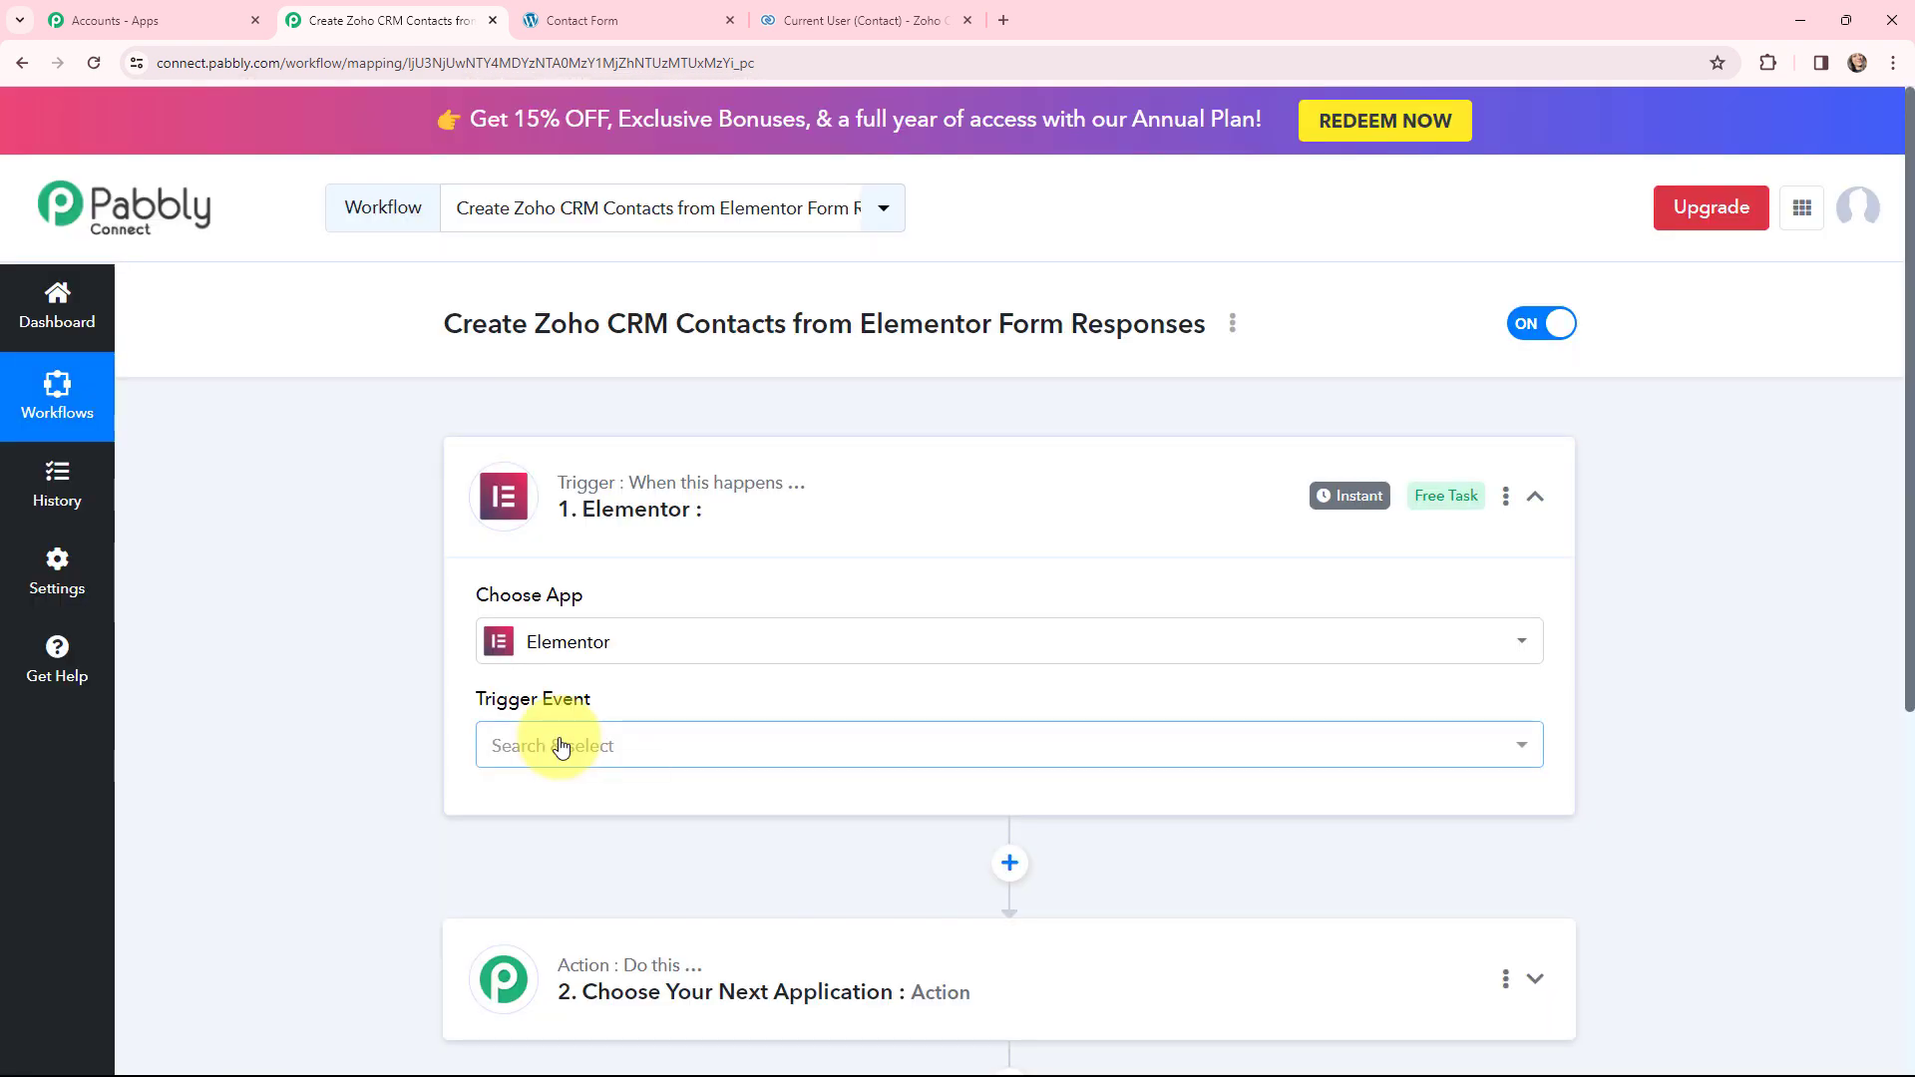
pyautogui.click(562, 746)
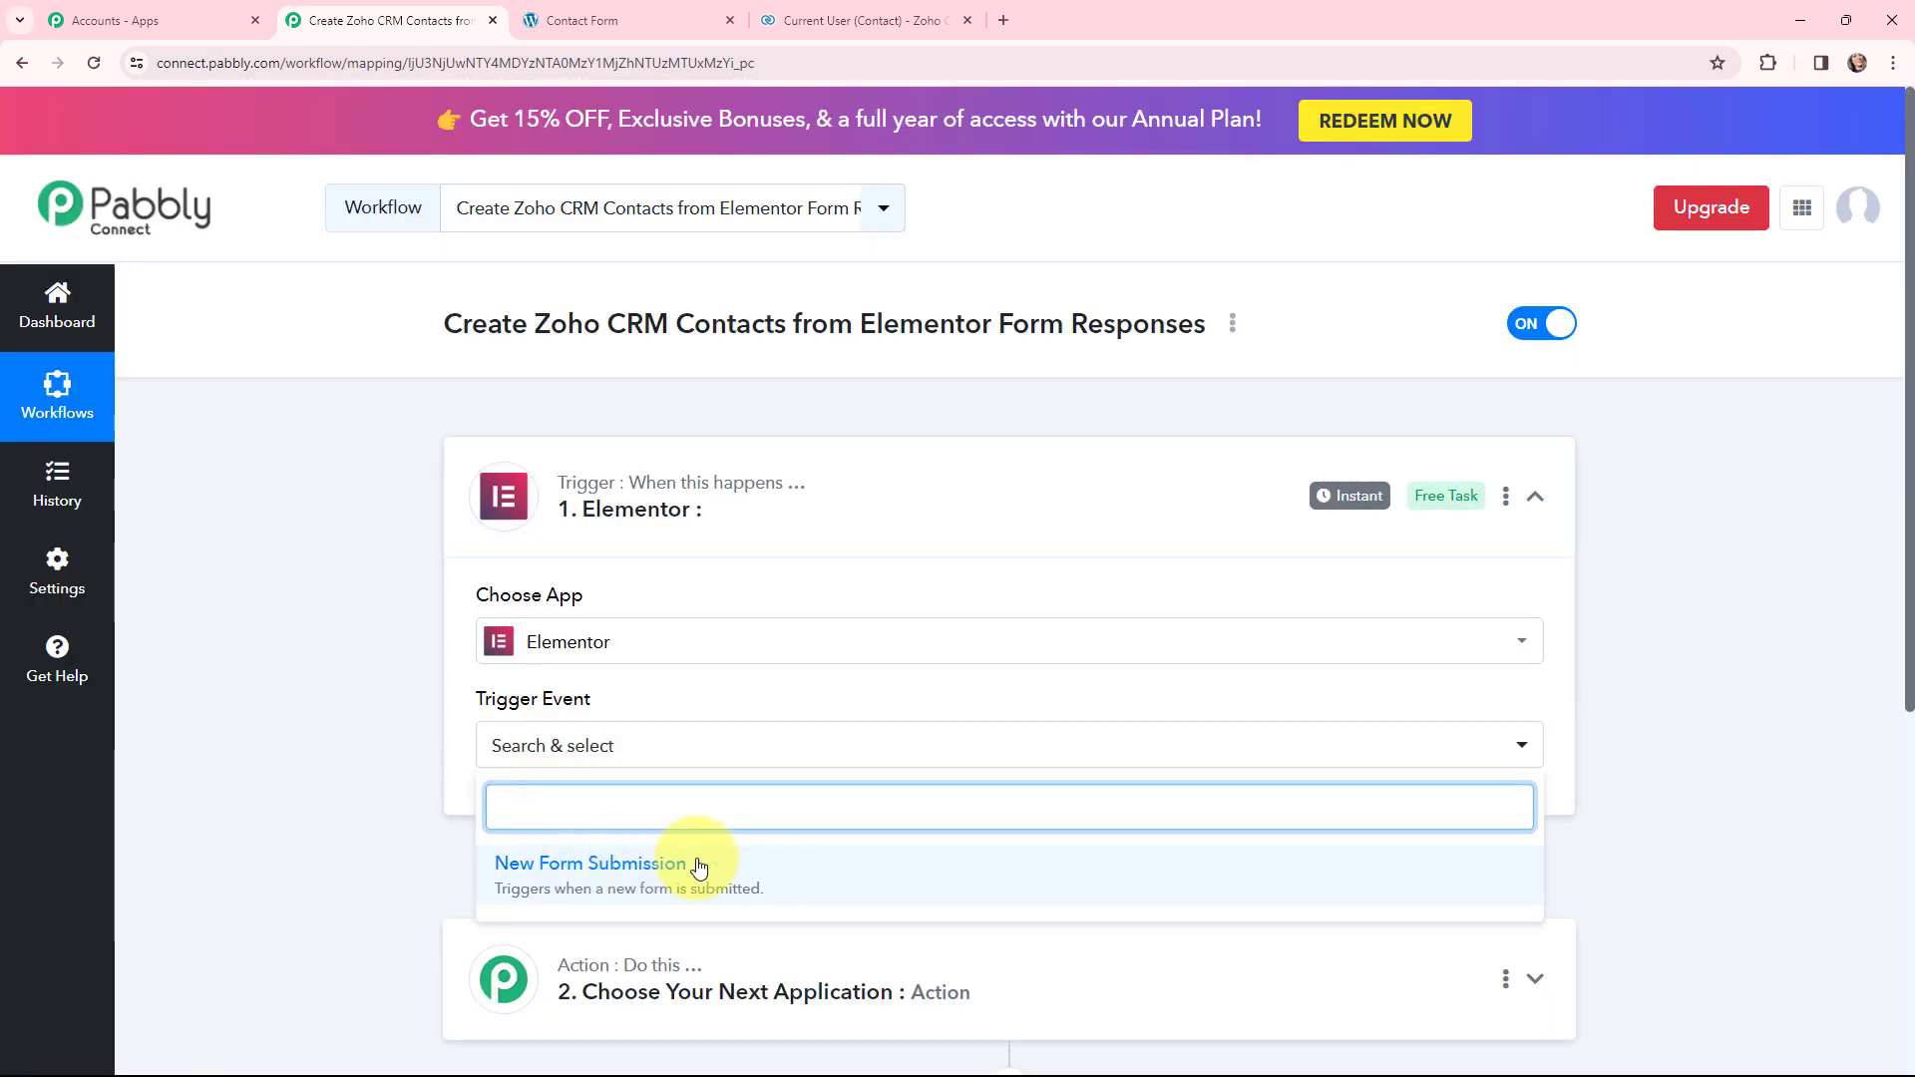
pyautogui.click(788, 871)
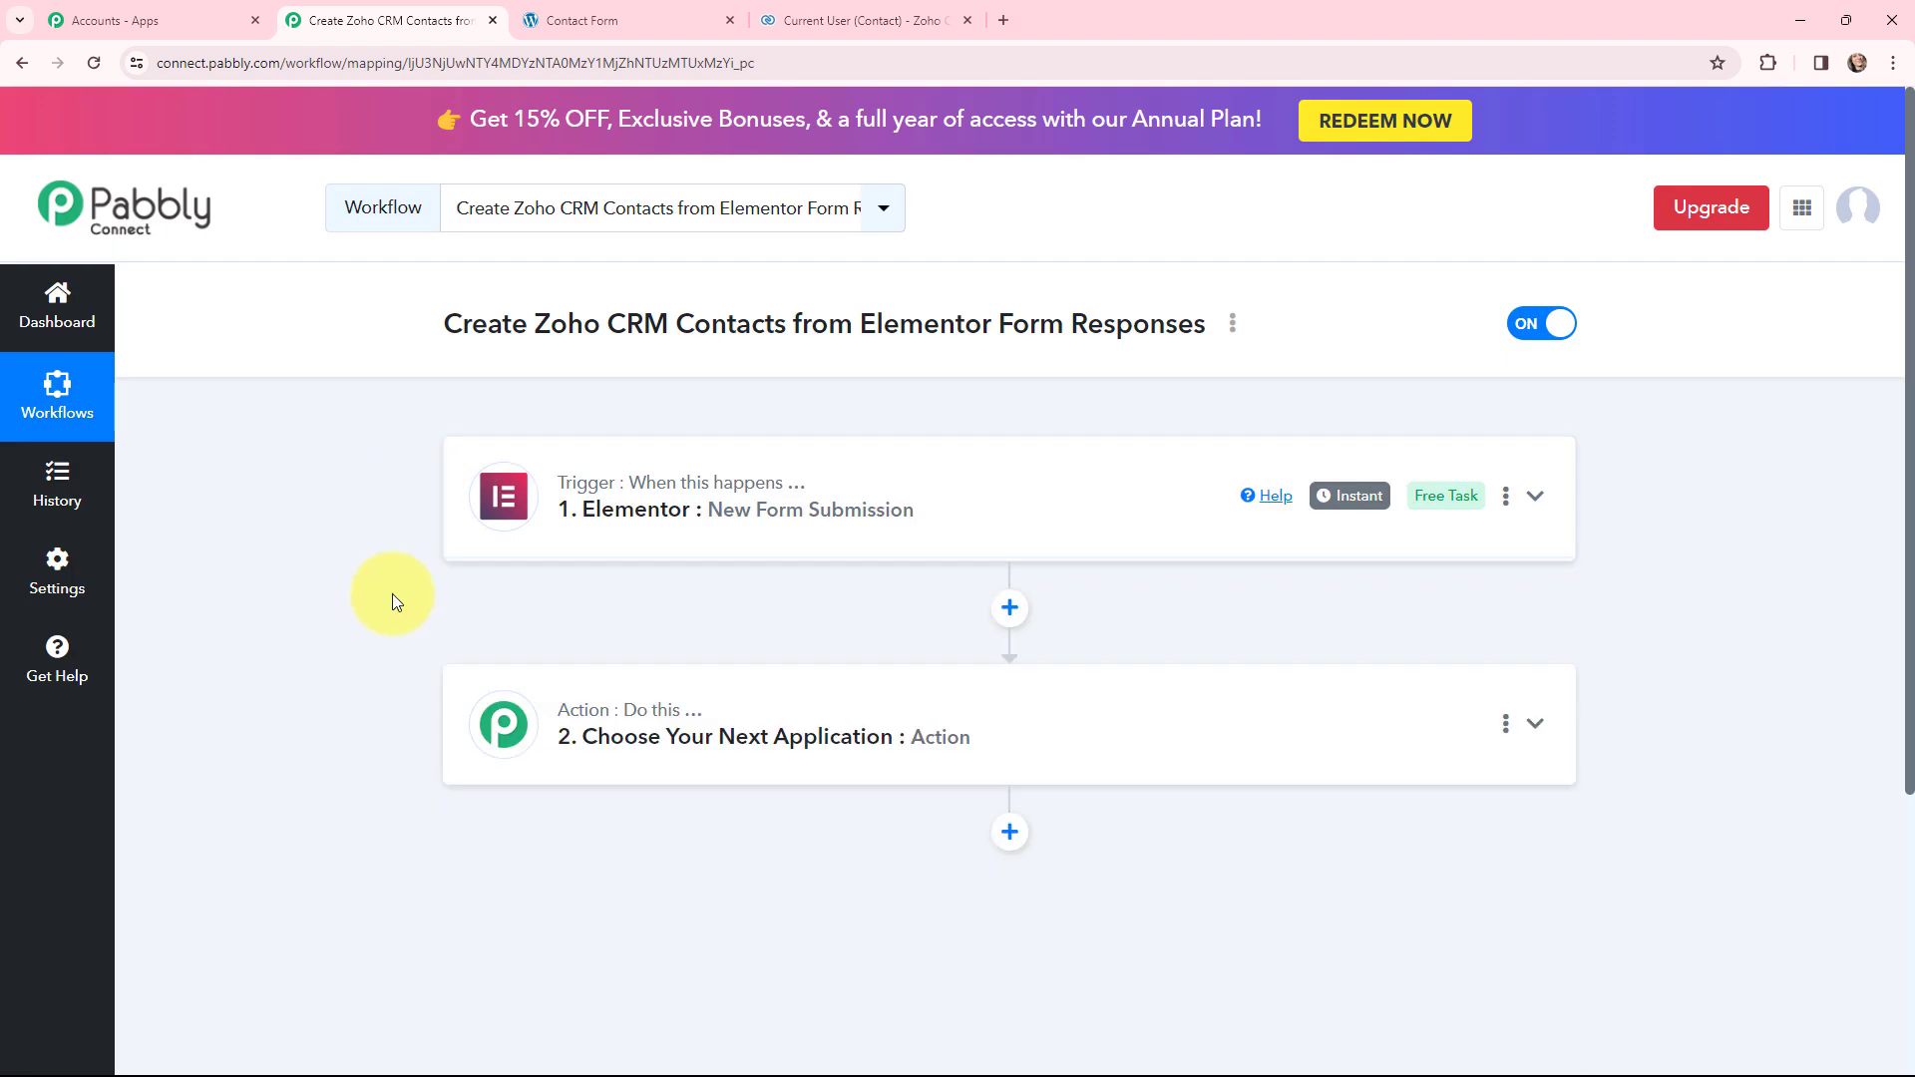
pyautogui.click(583, 734)
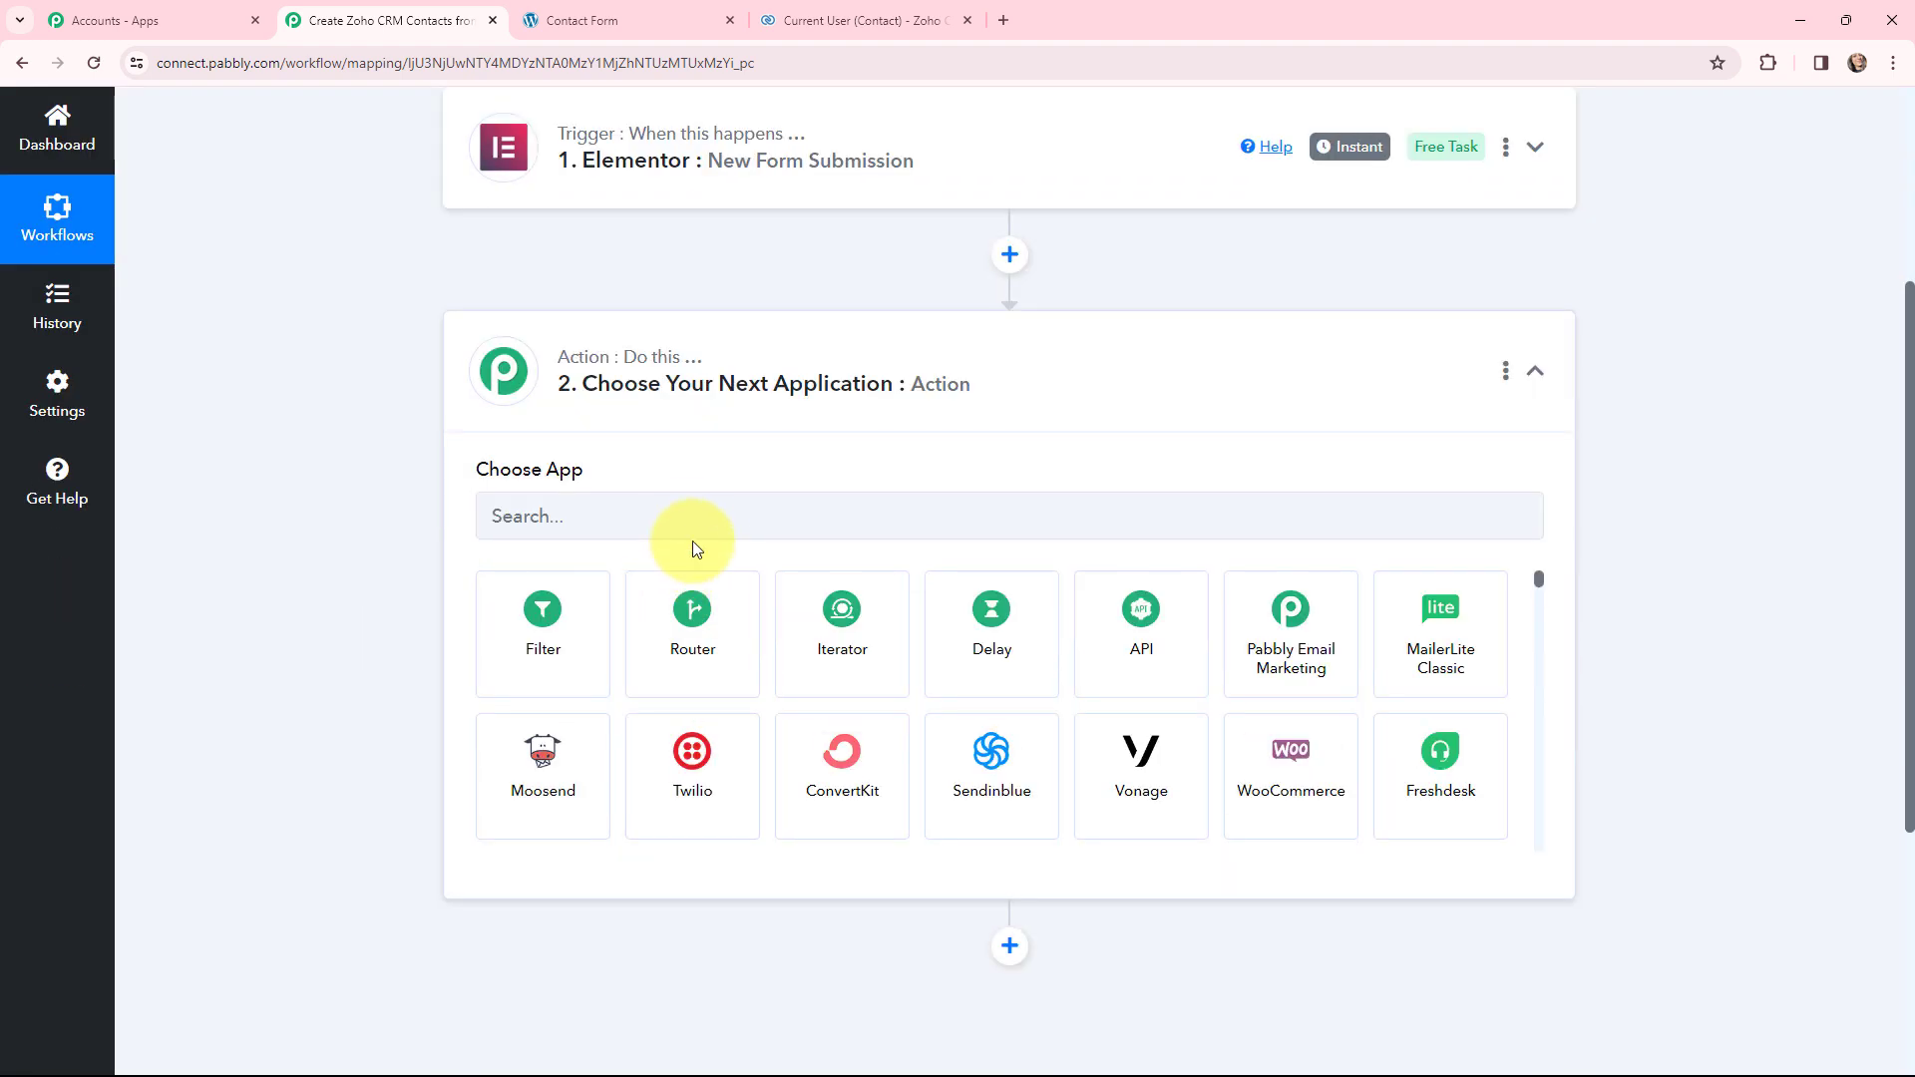
# - Set the action step to Zoho CRM with the Create Contact event and collapse it
pyautogui.click(694, 513)
pyautogui.write('ZO')
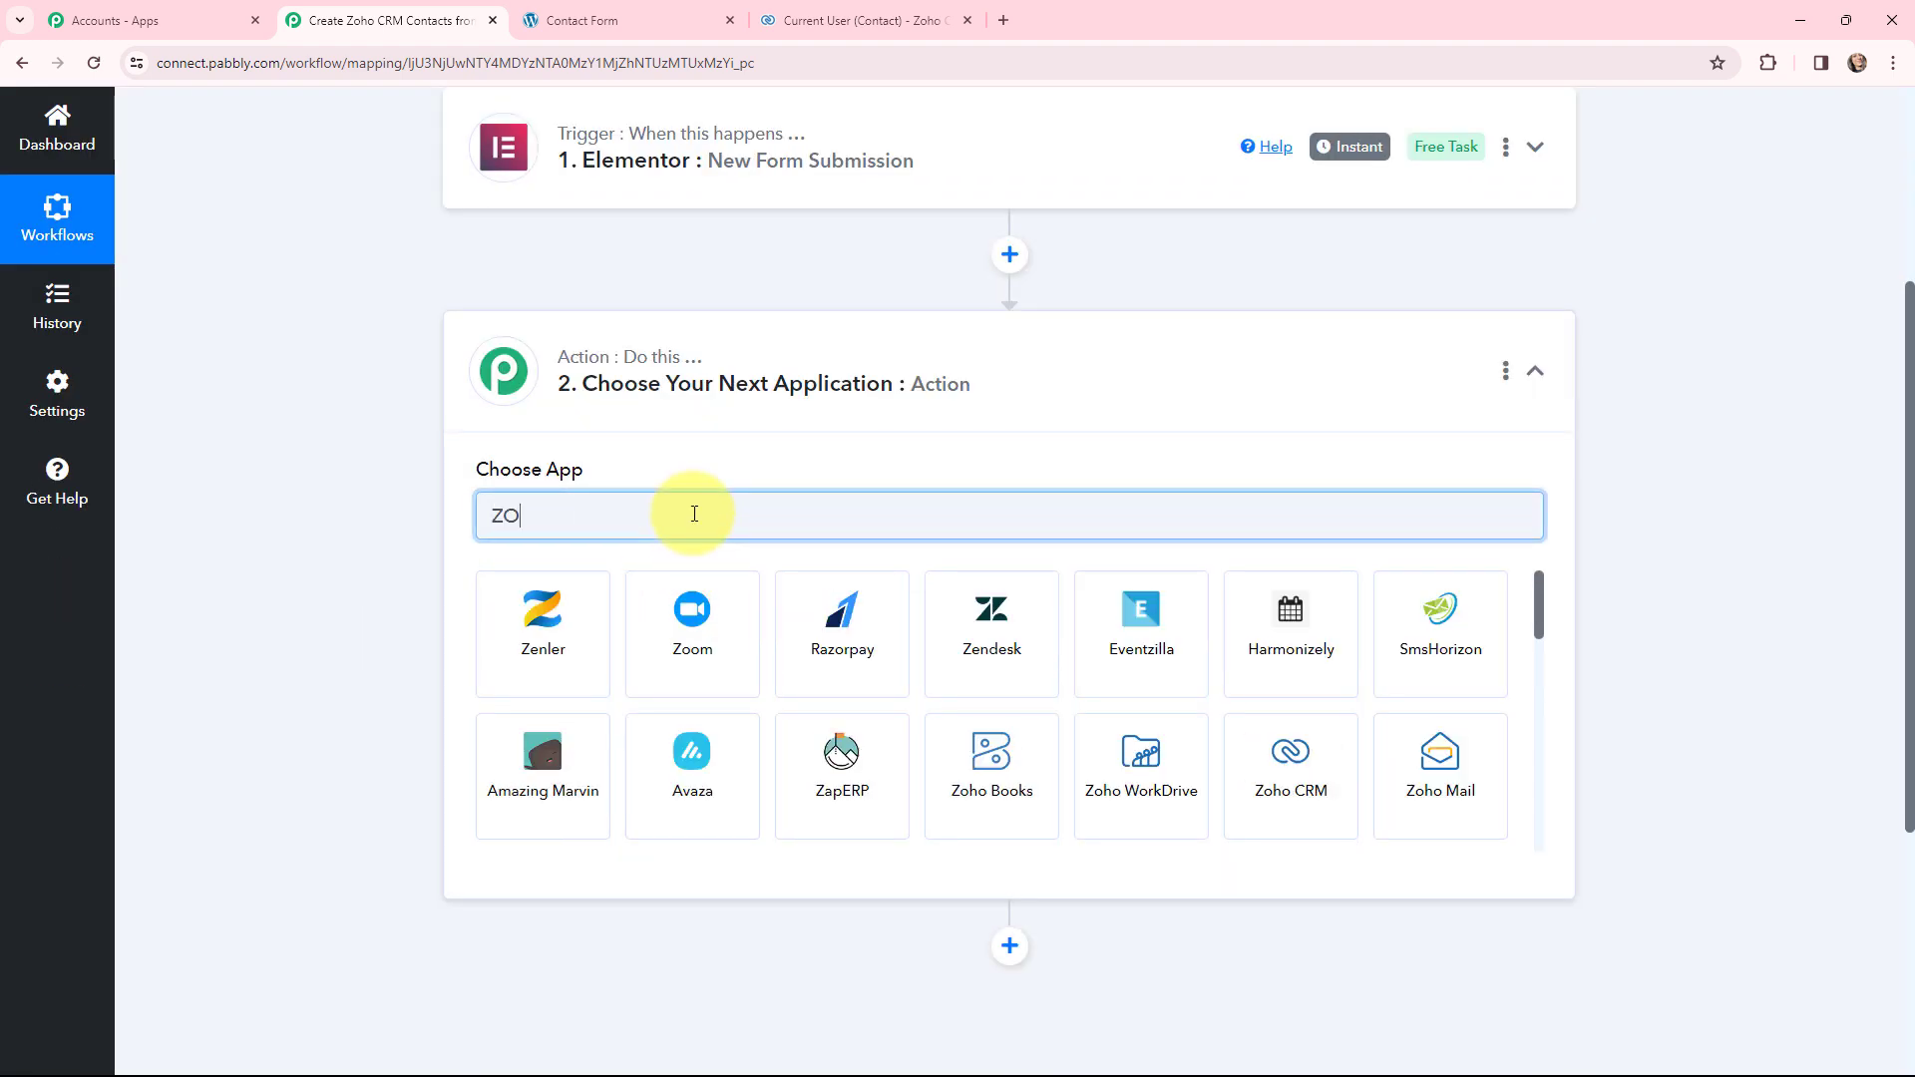
pyautogui.write('HO CRM')
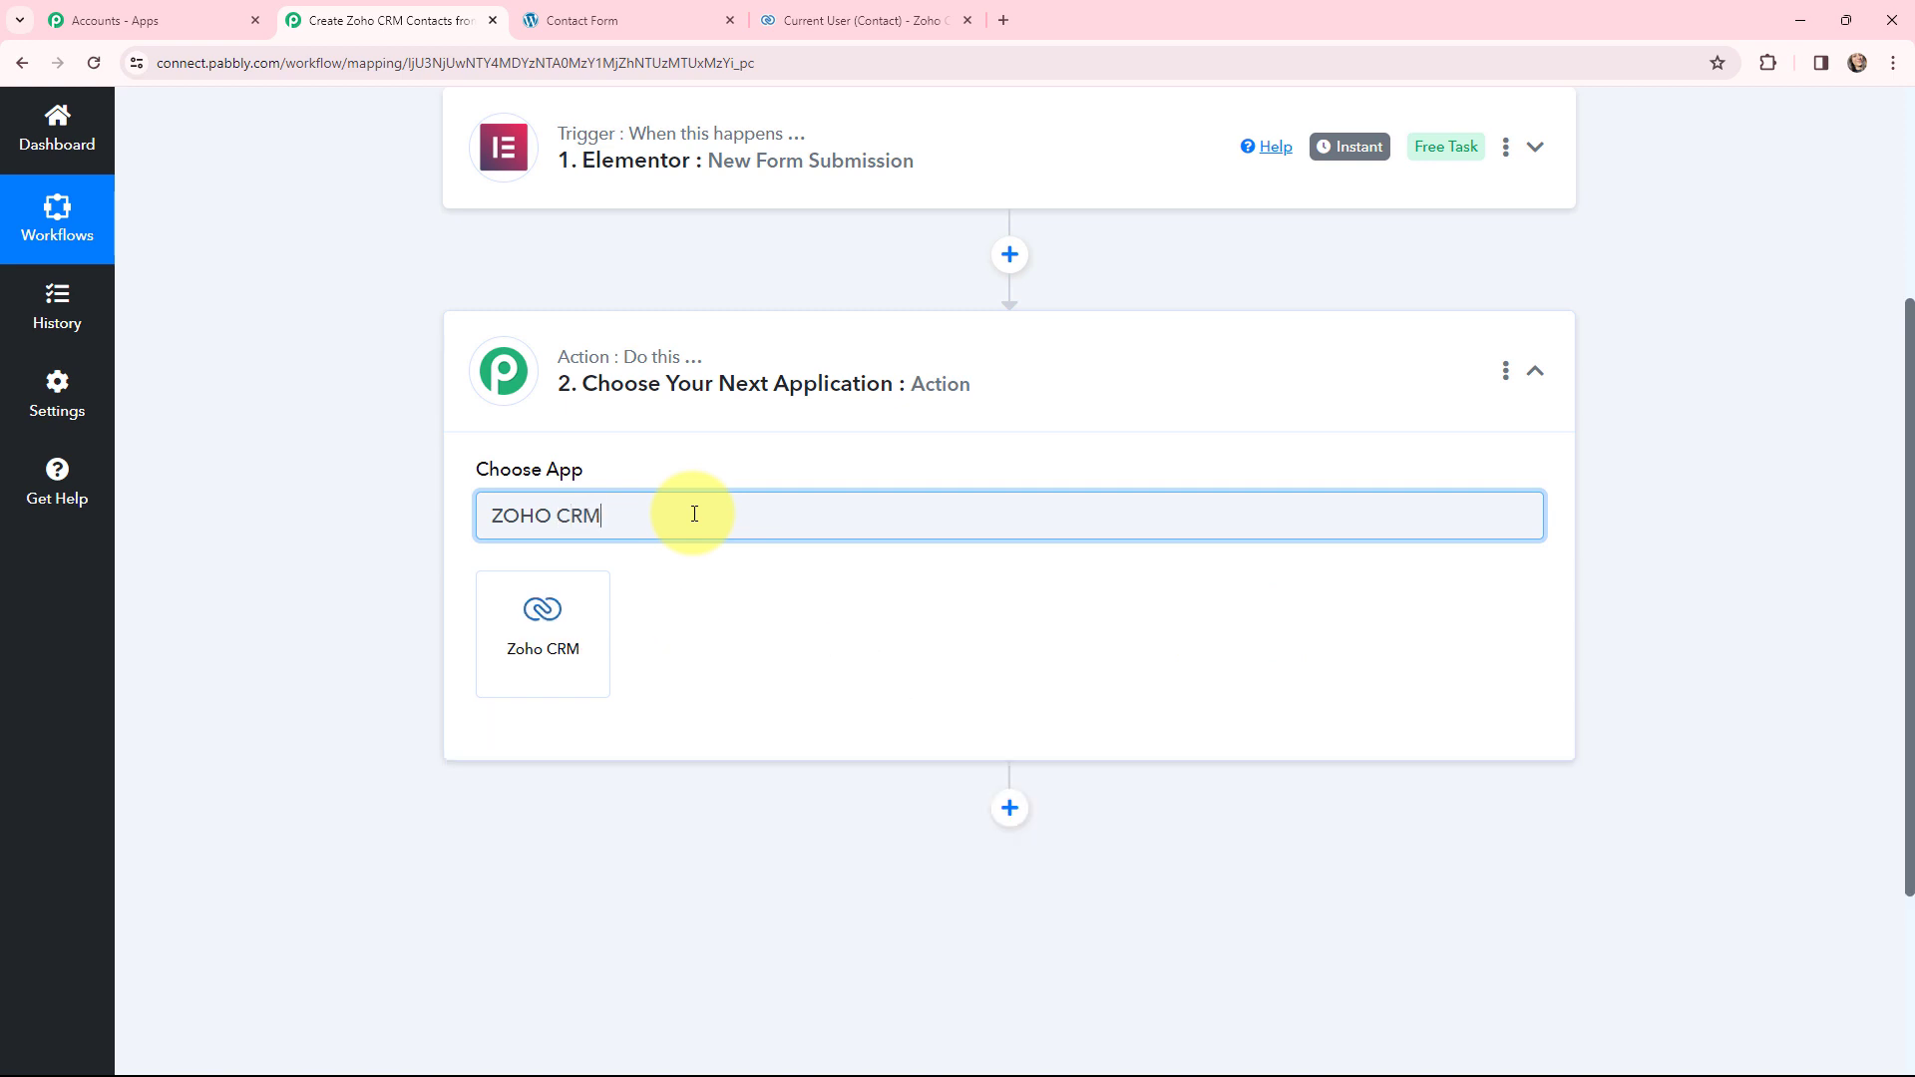
pyautogui.click(494, 599)
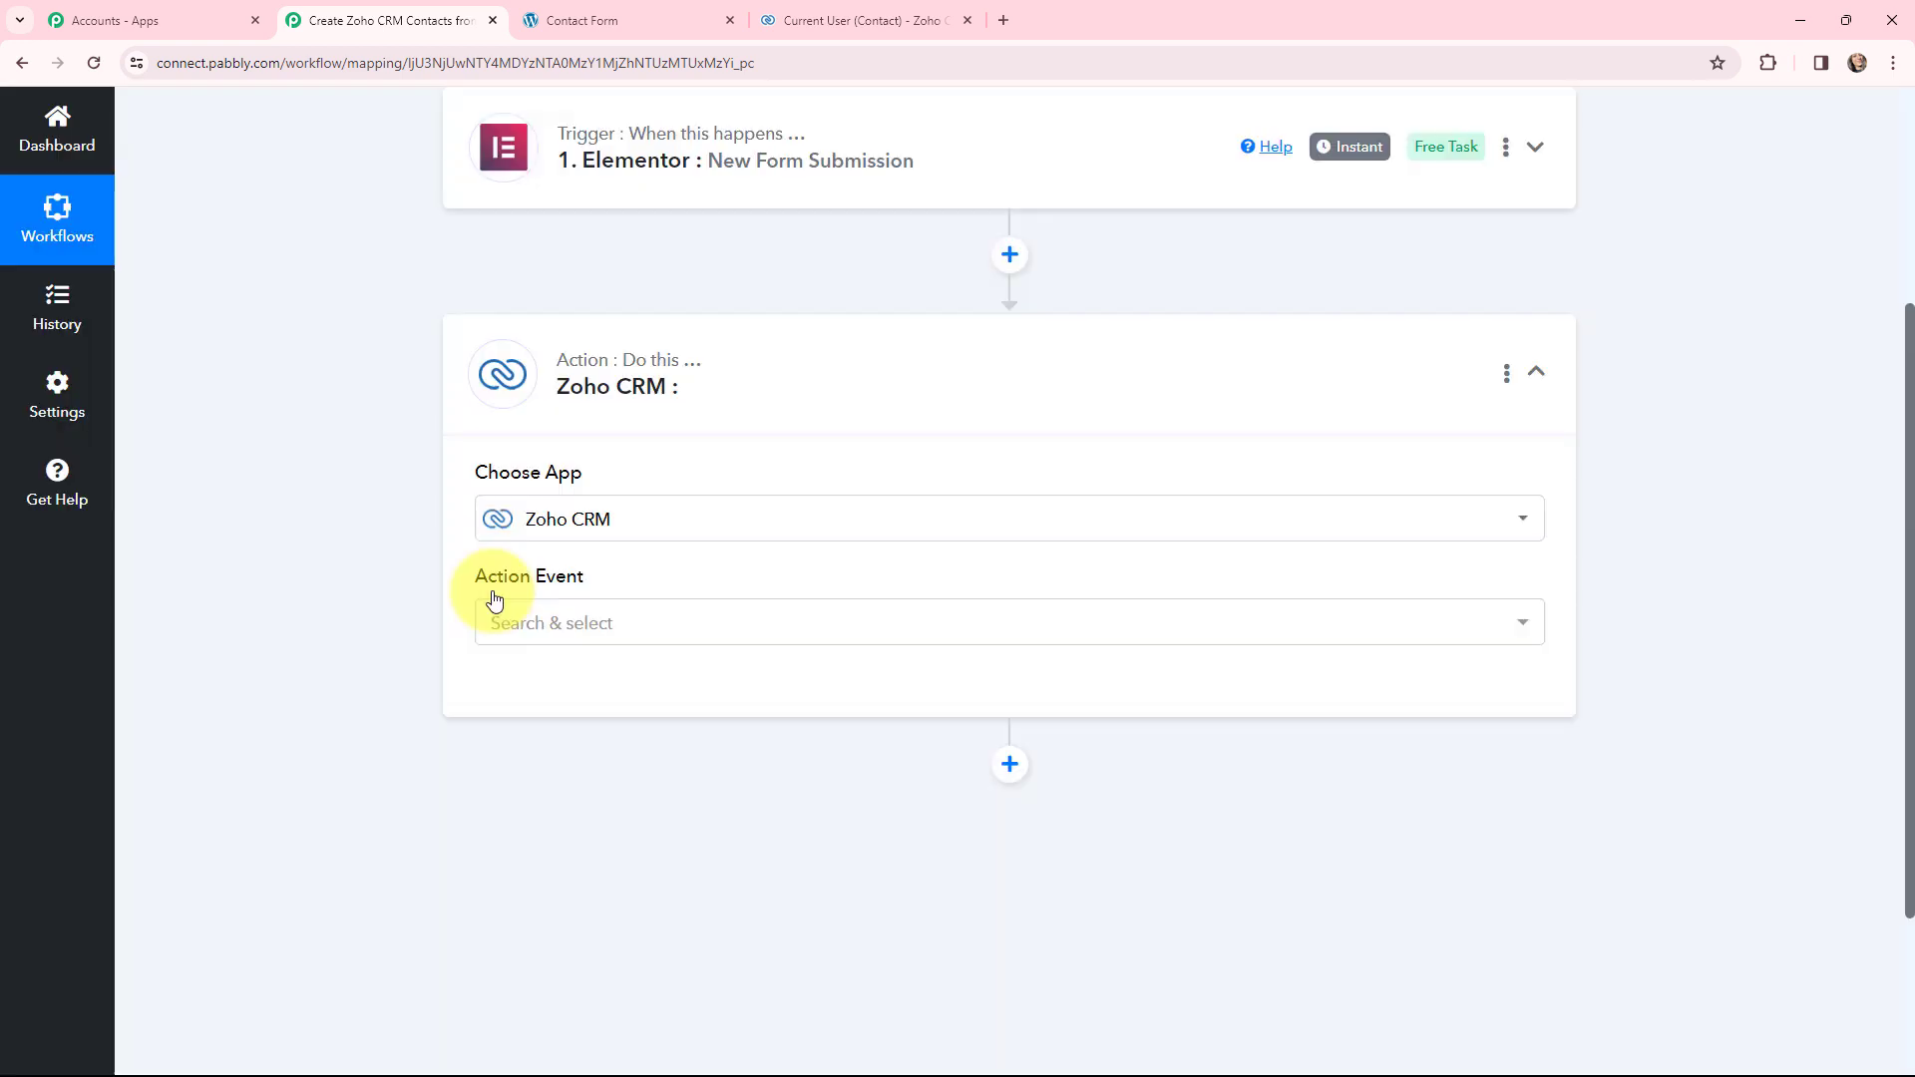
pyautogui.click(522, 616)
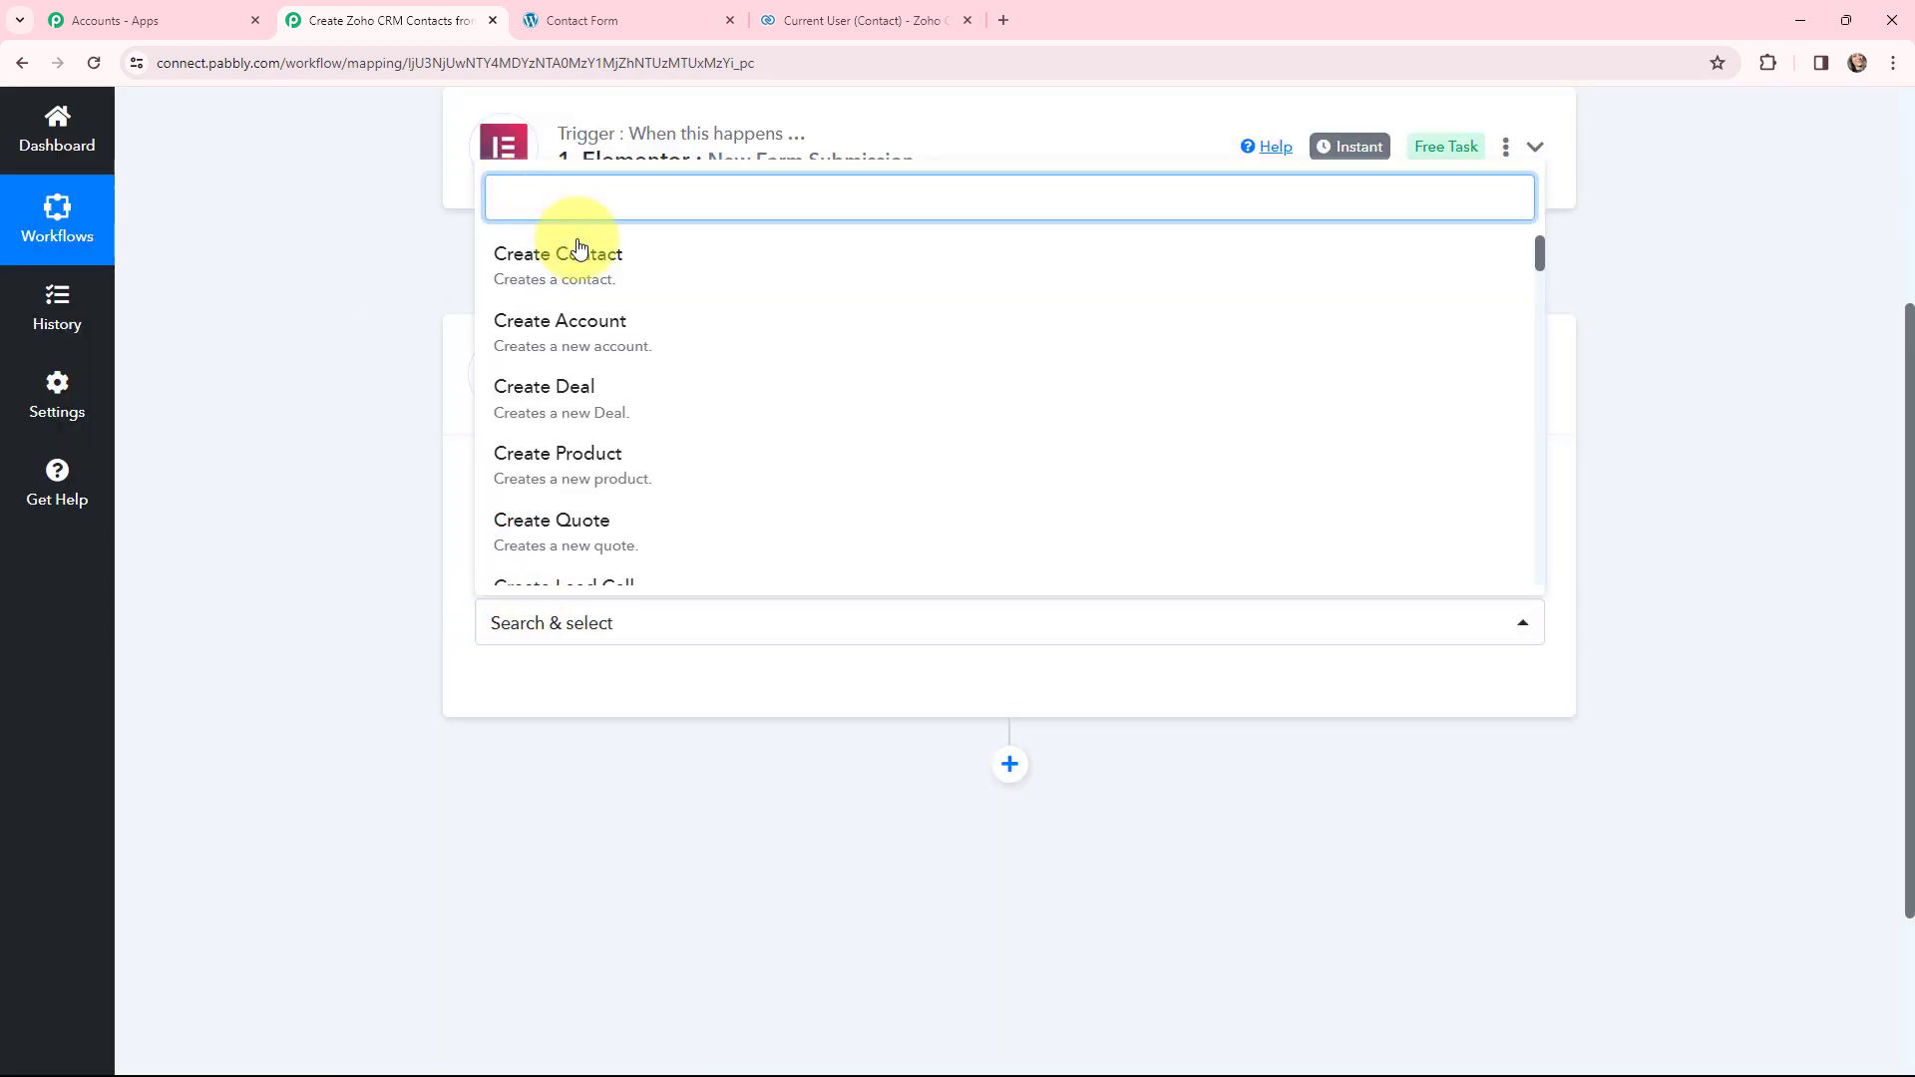
pyautogui.click(560, 261)
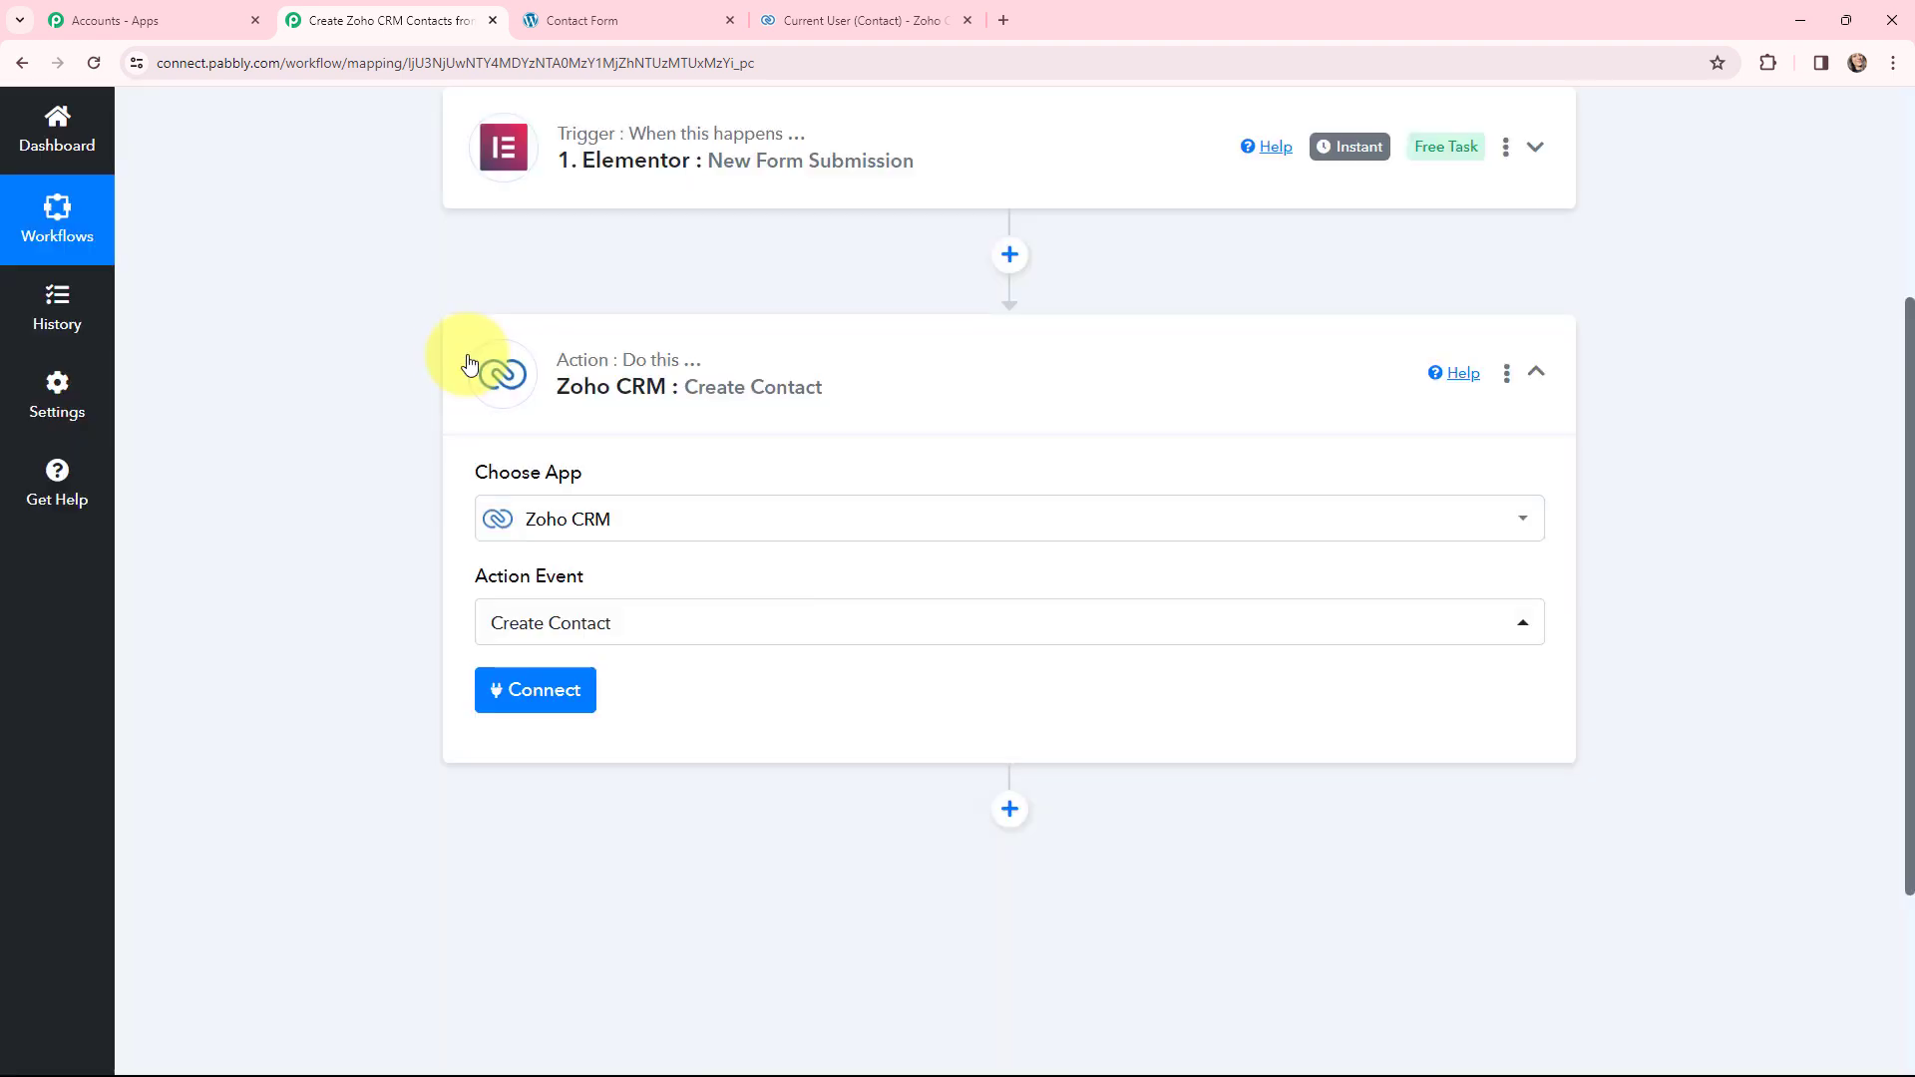
pyautogui.click(469, 361)
pyautogui.scroll(4, 357, 371)
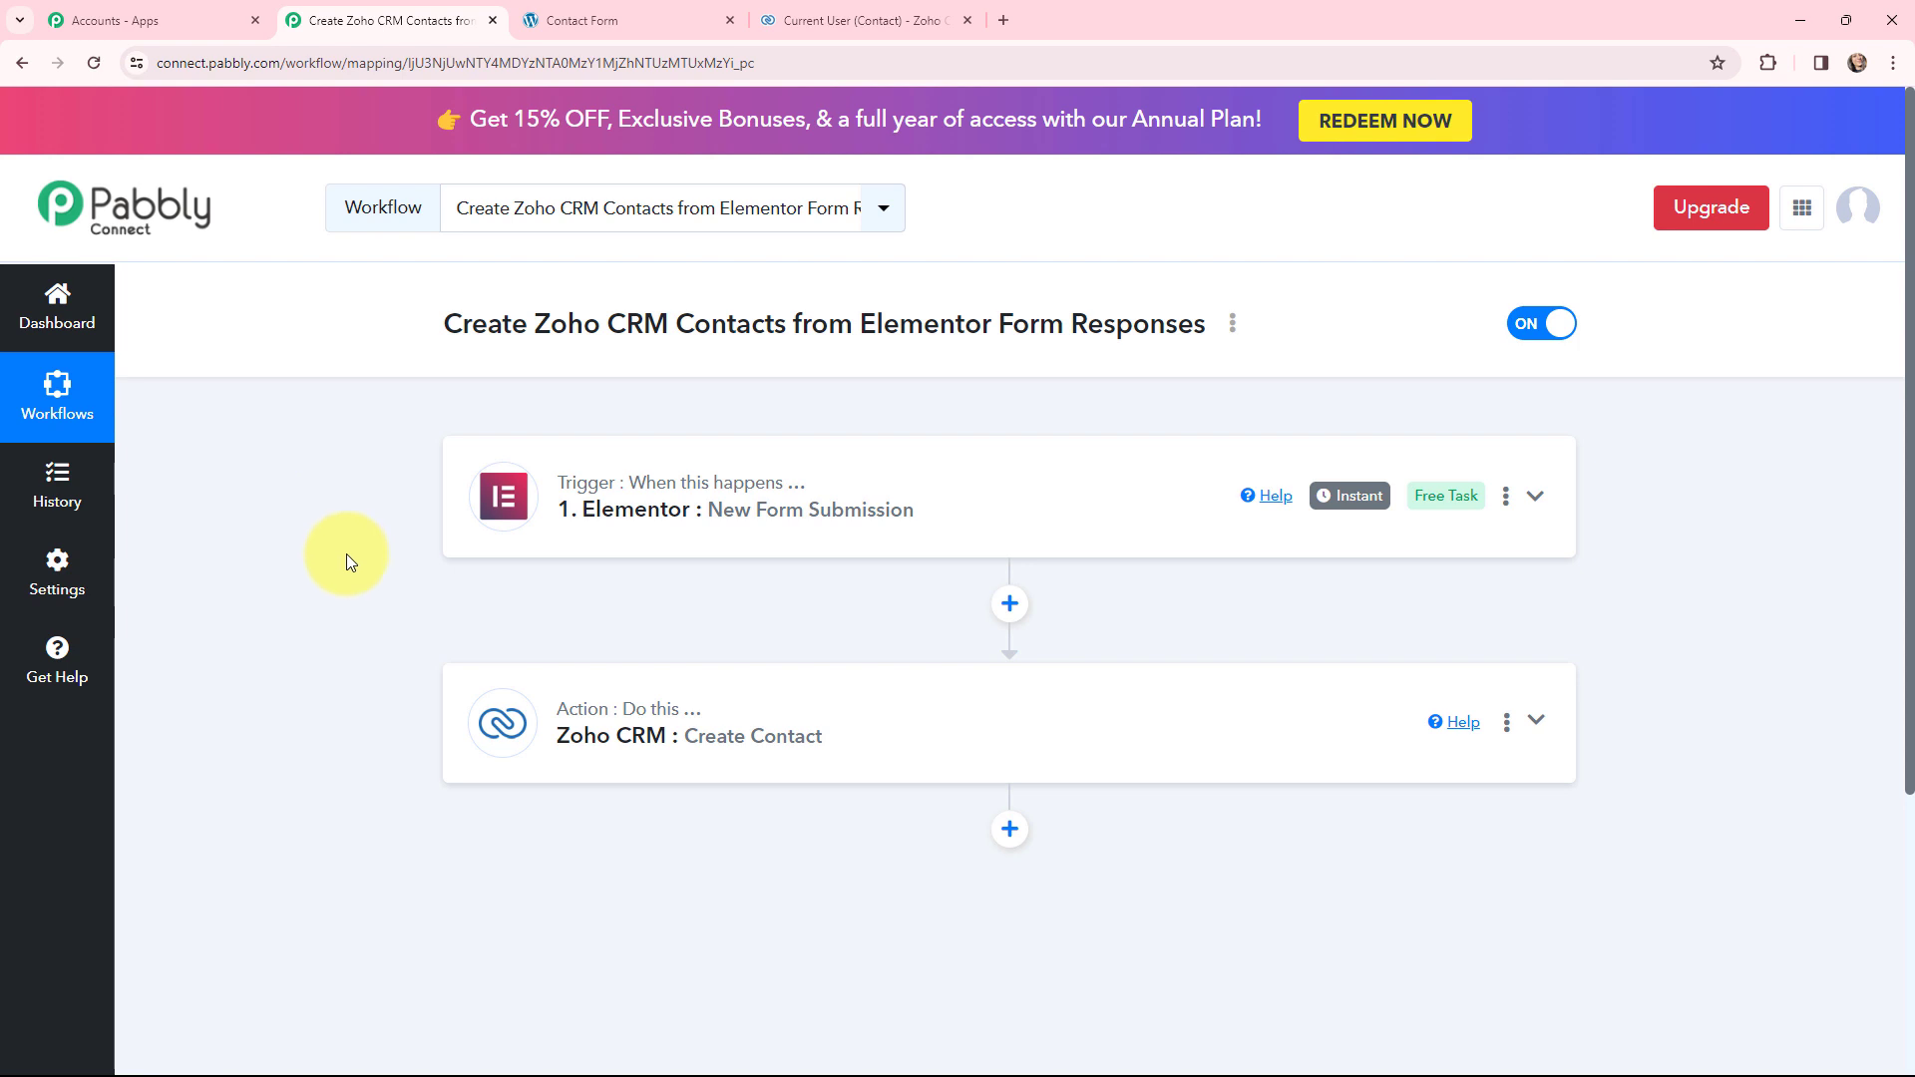
pyautogui.click(768, 20)
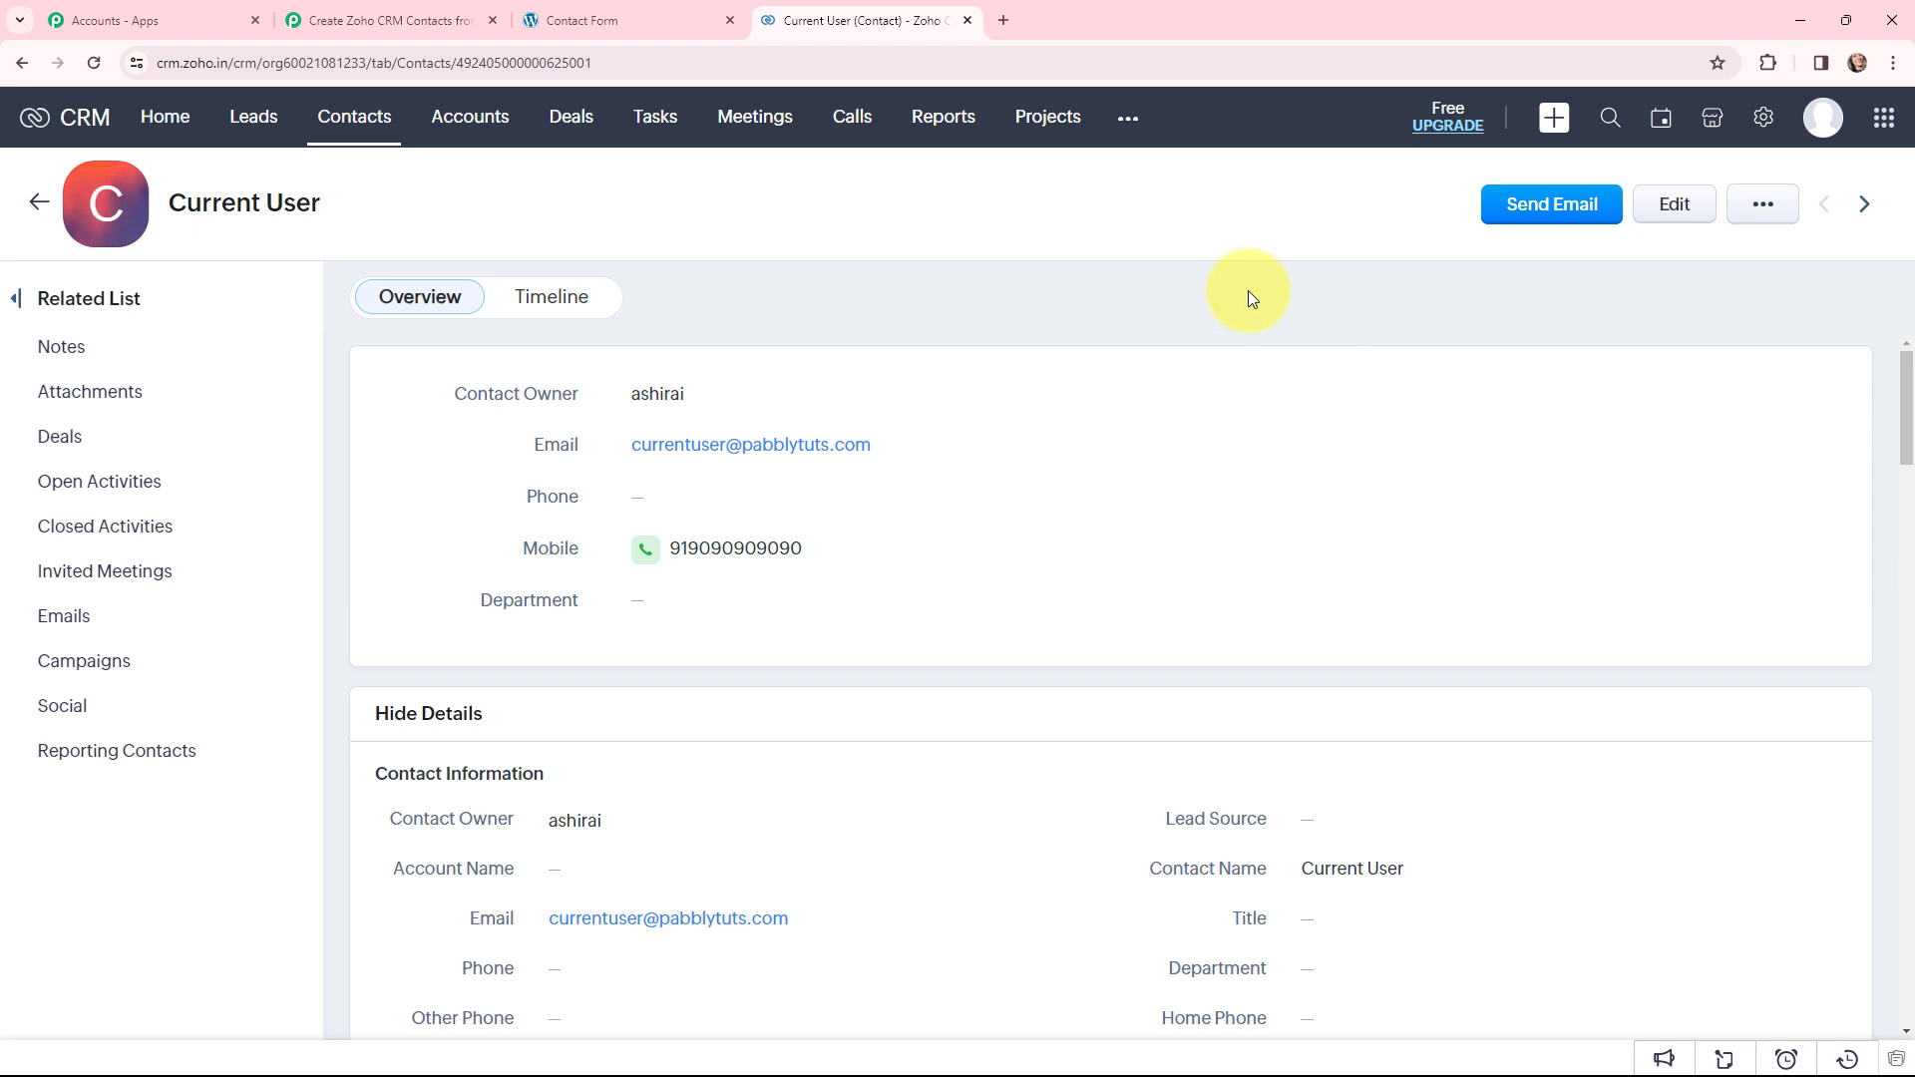
# - Expand the Elementor trigger and read its webhook URL and setup instructions
pyautogui.click(638, 18)
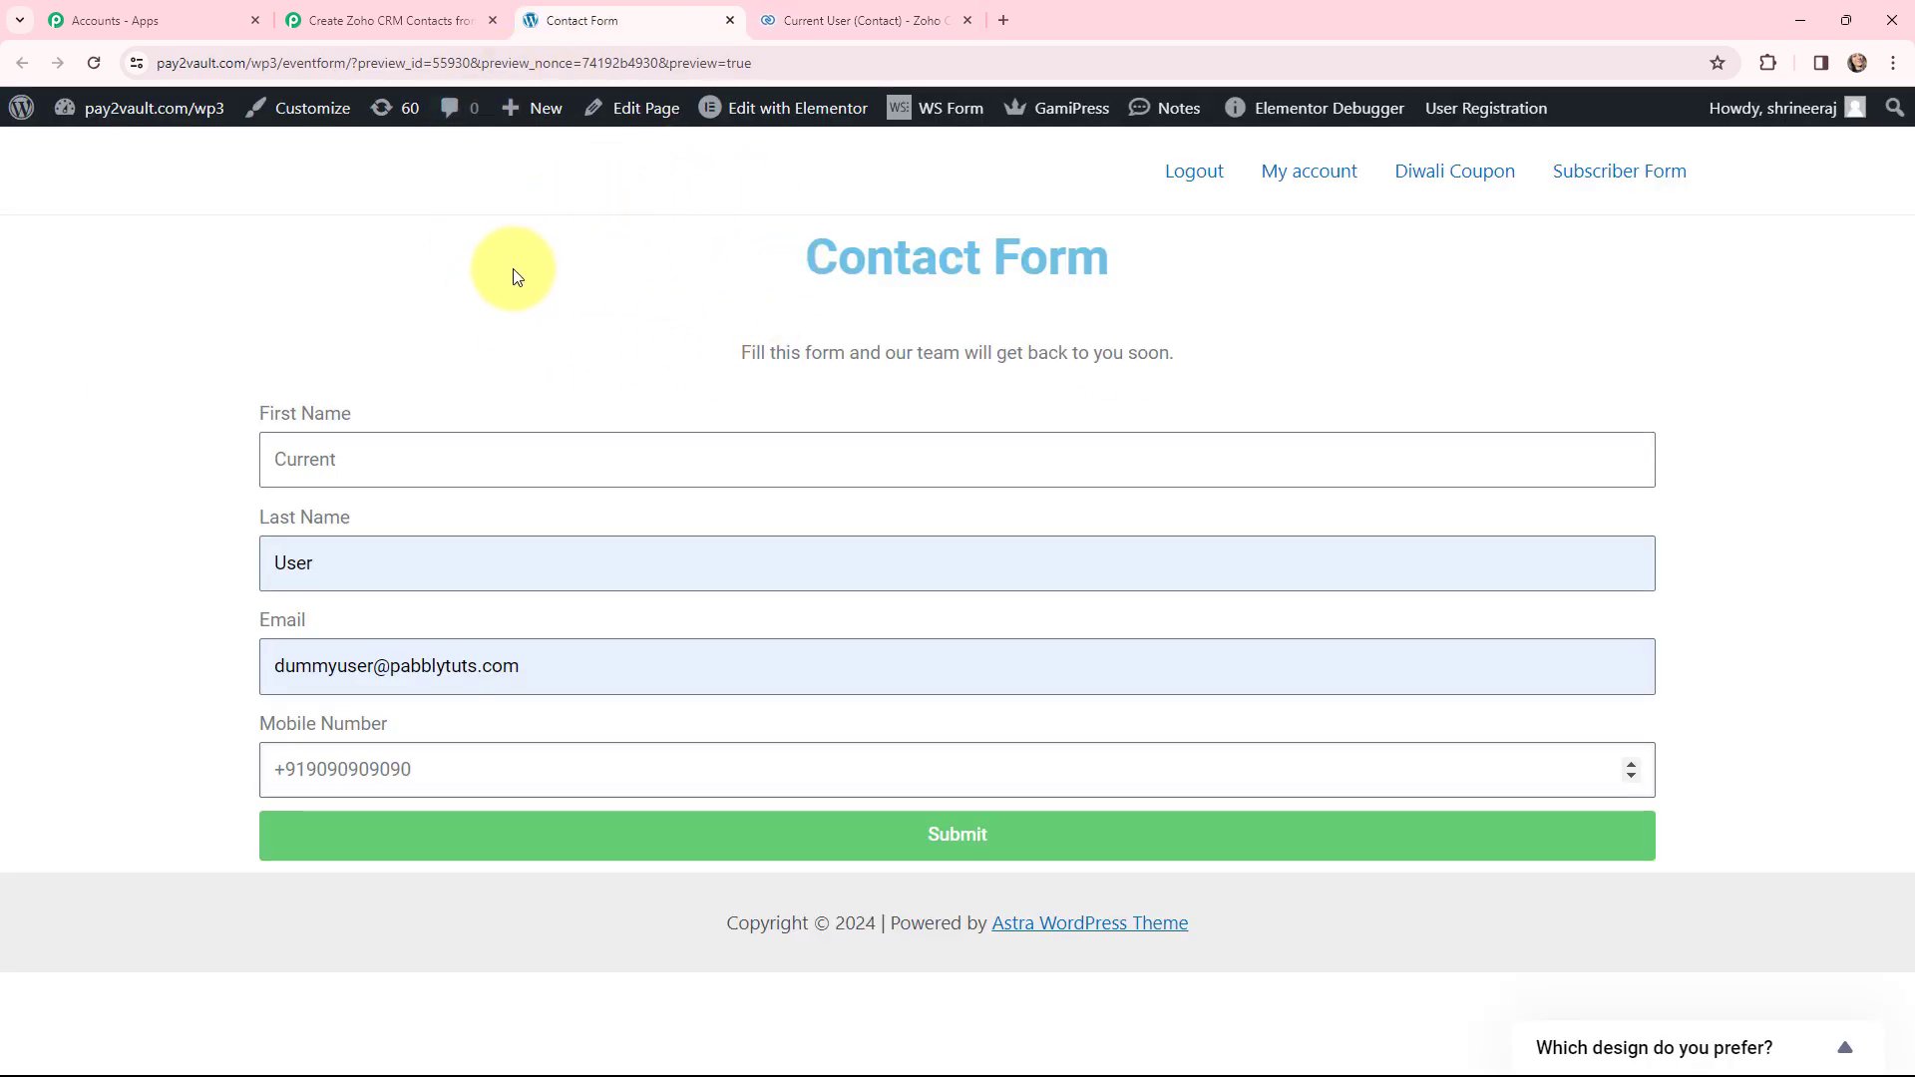
pyautogui.click(419, 20)
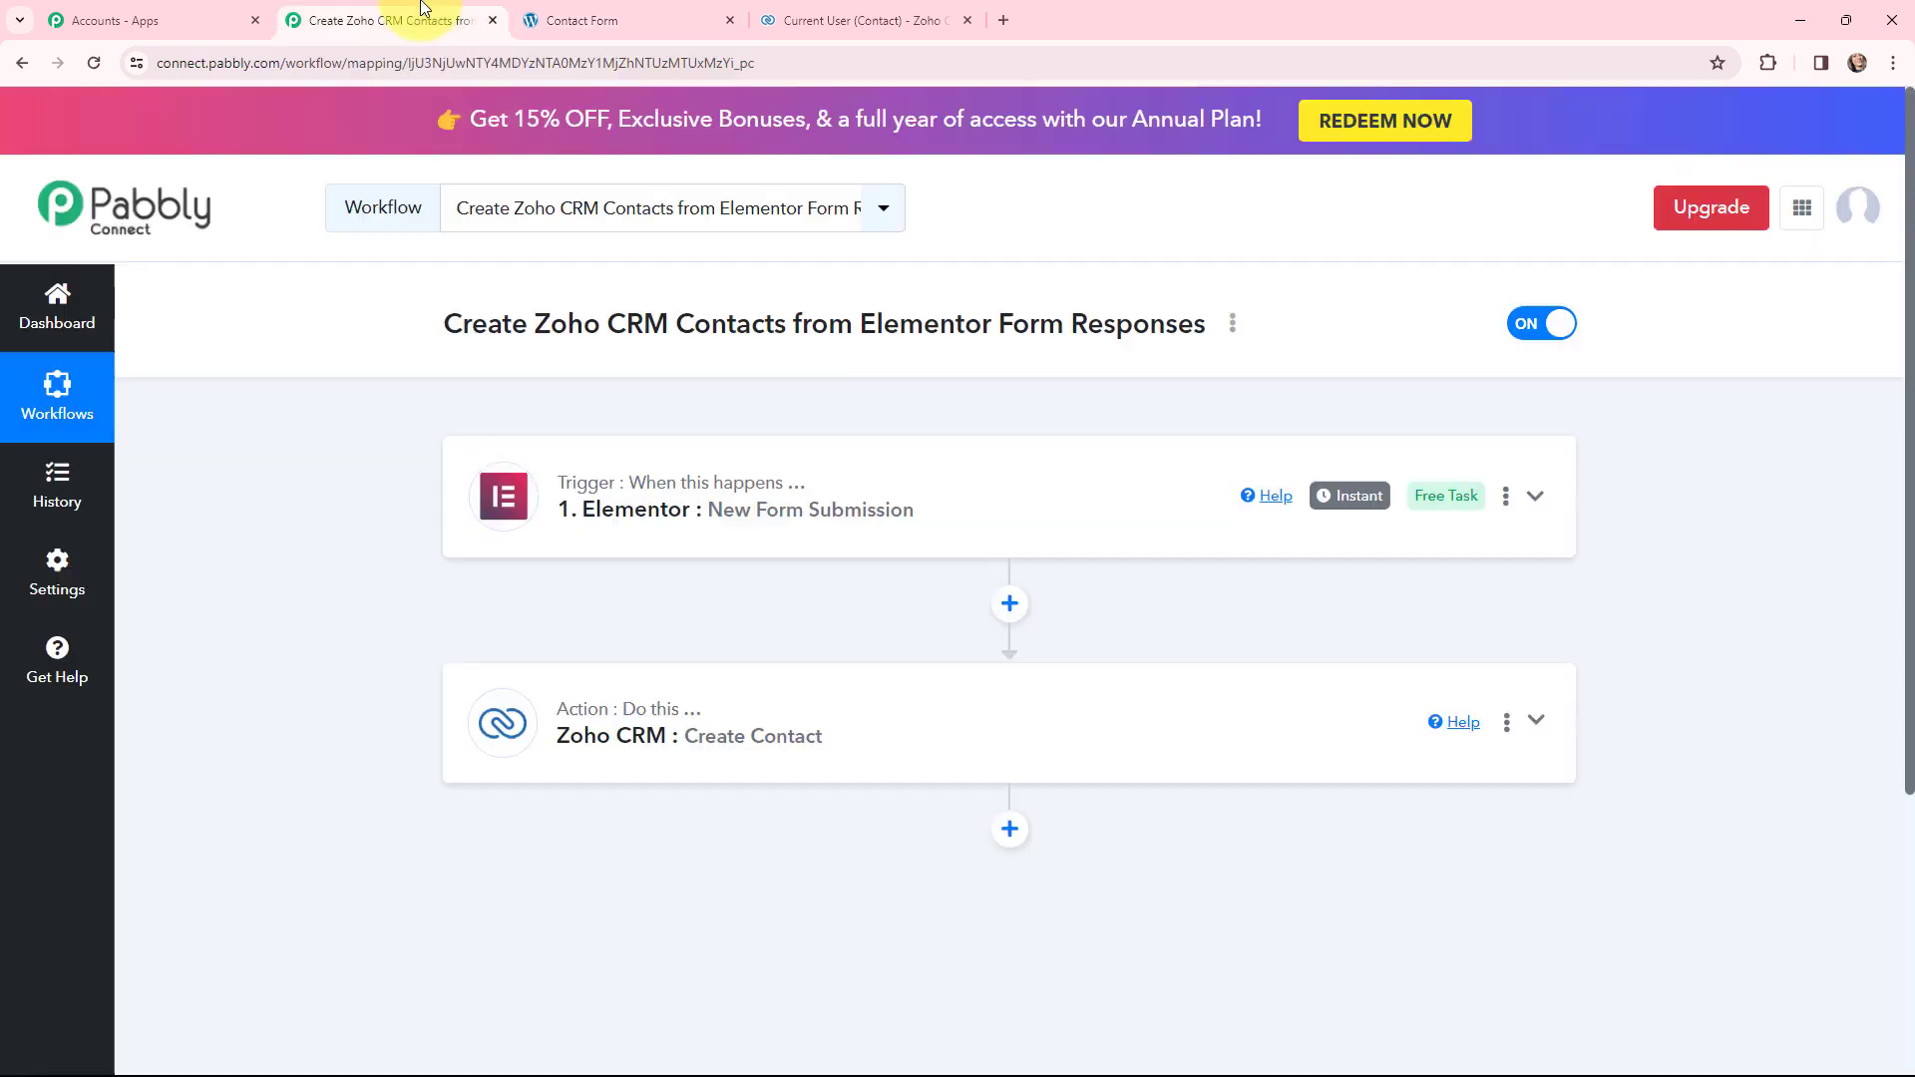
pyautogui.click(547, 505)
pyautogui.scroll(-4, 380, 471)
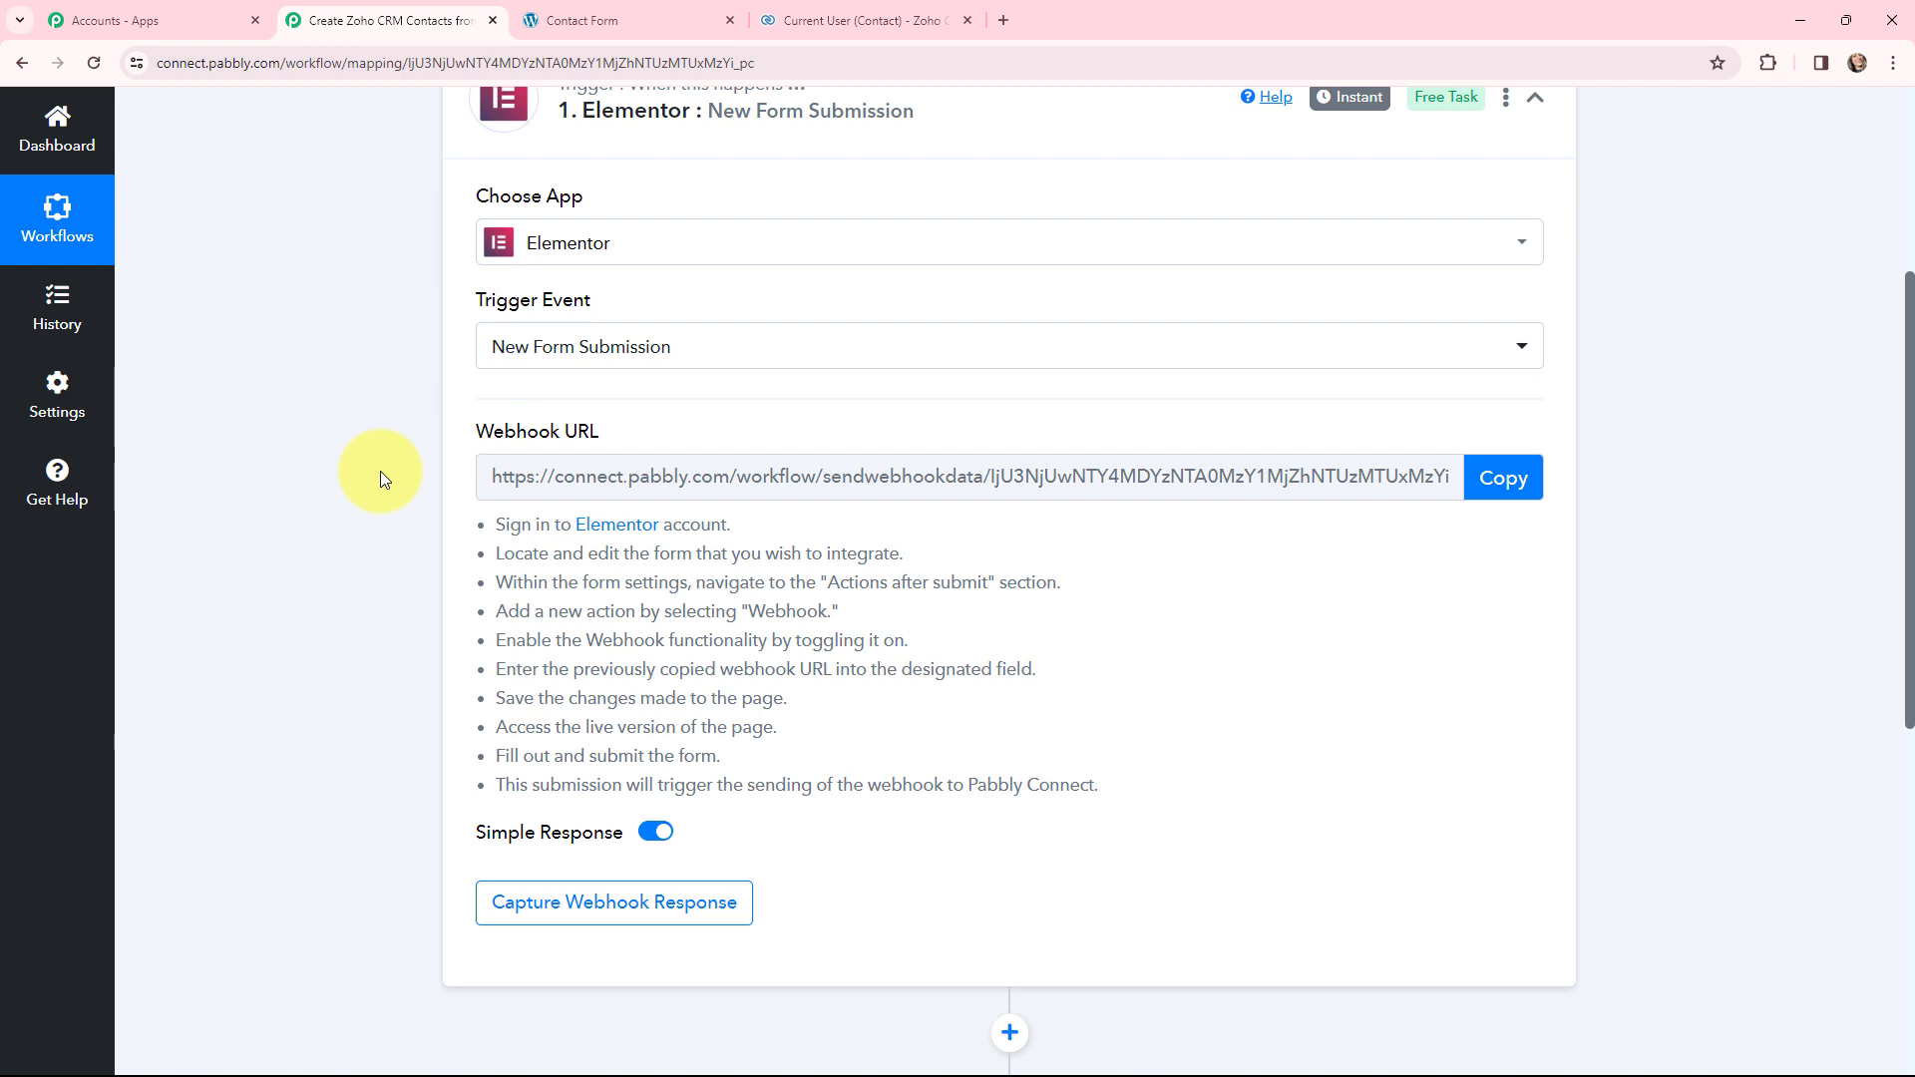
pyautogui.scroll(1, 380, 471)
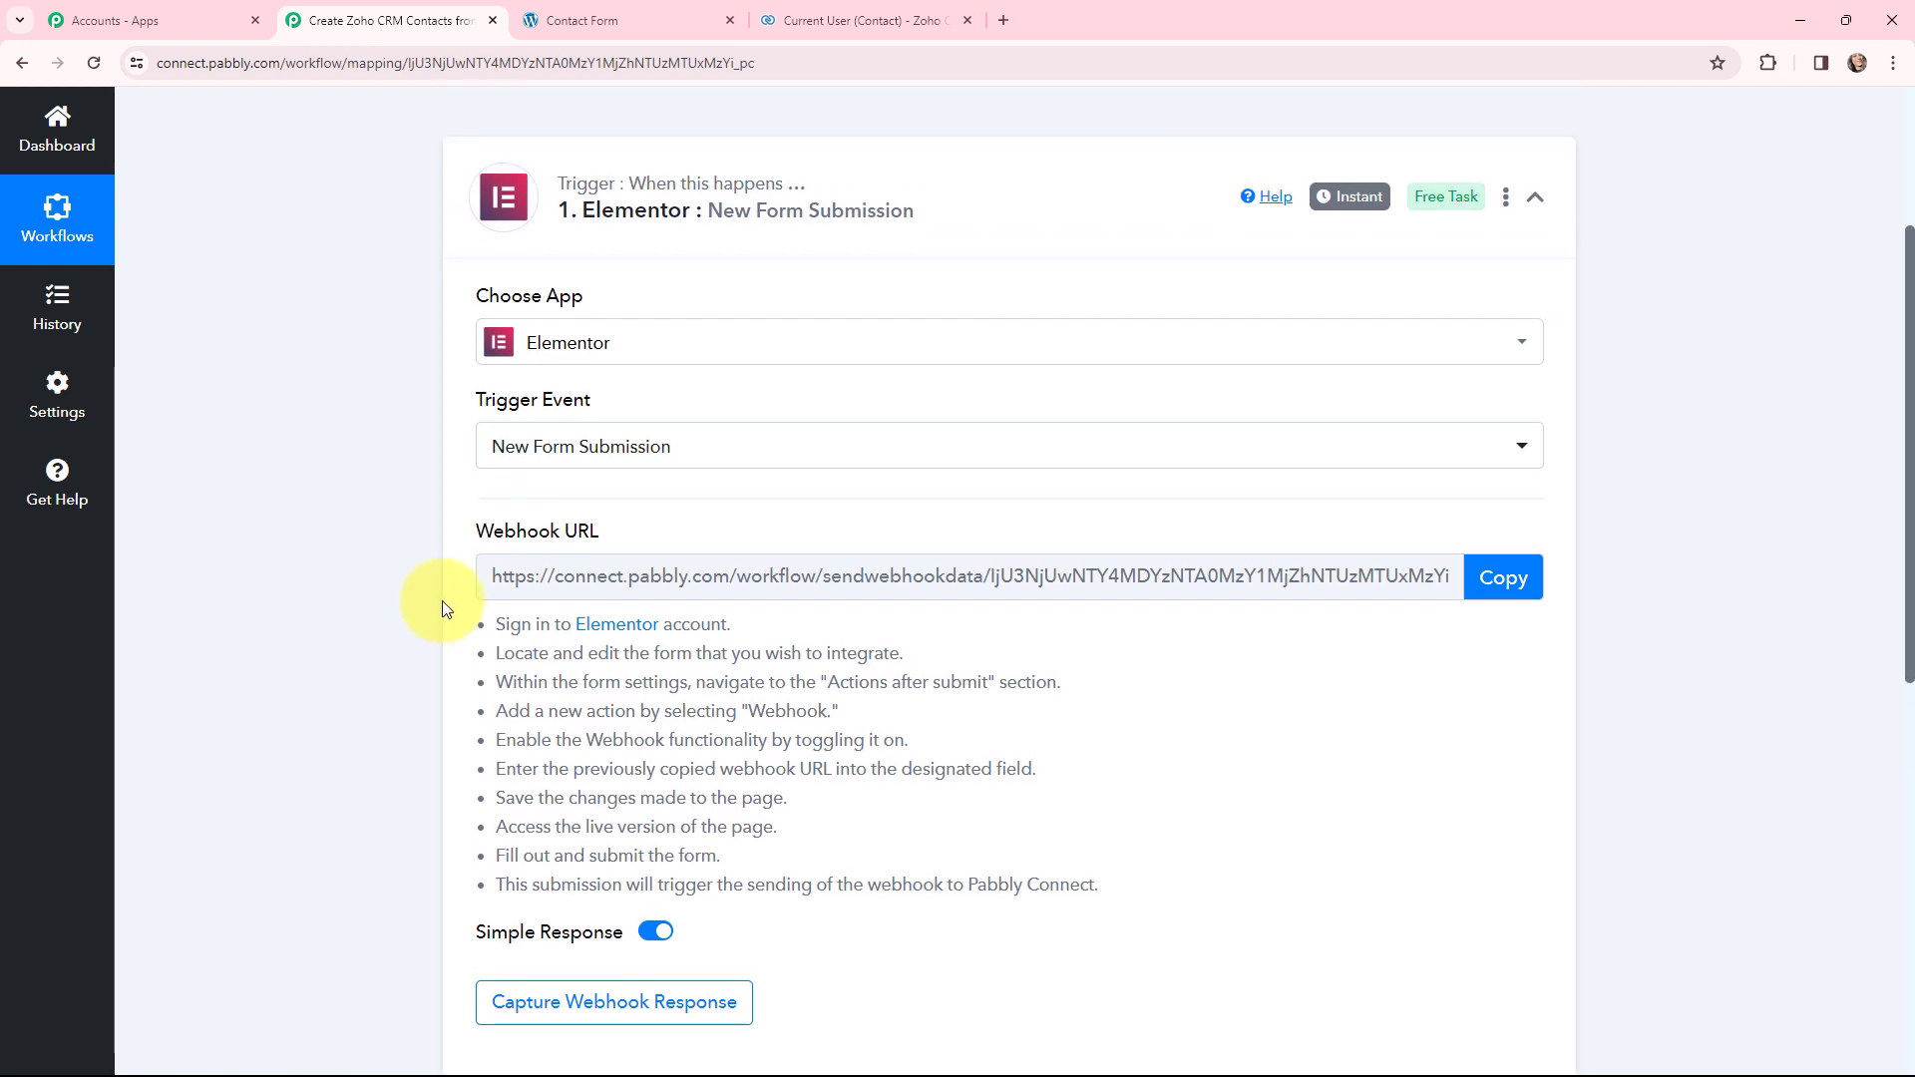
pyautogui.moveTo(475, 620); pyautogui.dragTo(1055, 850)
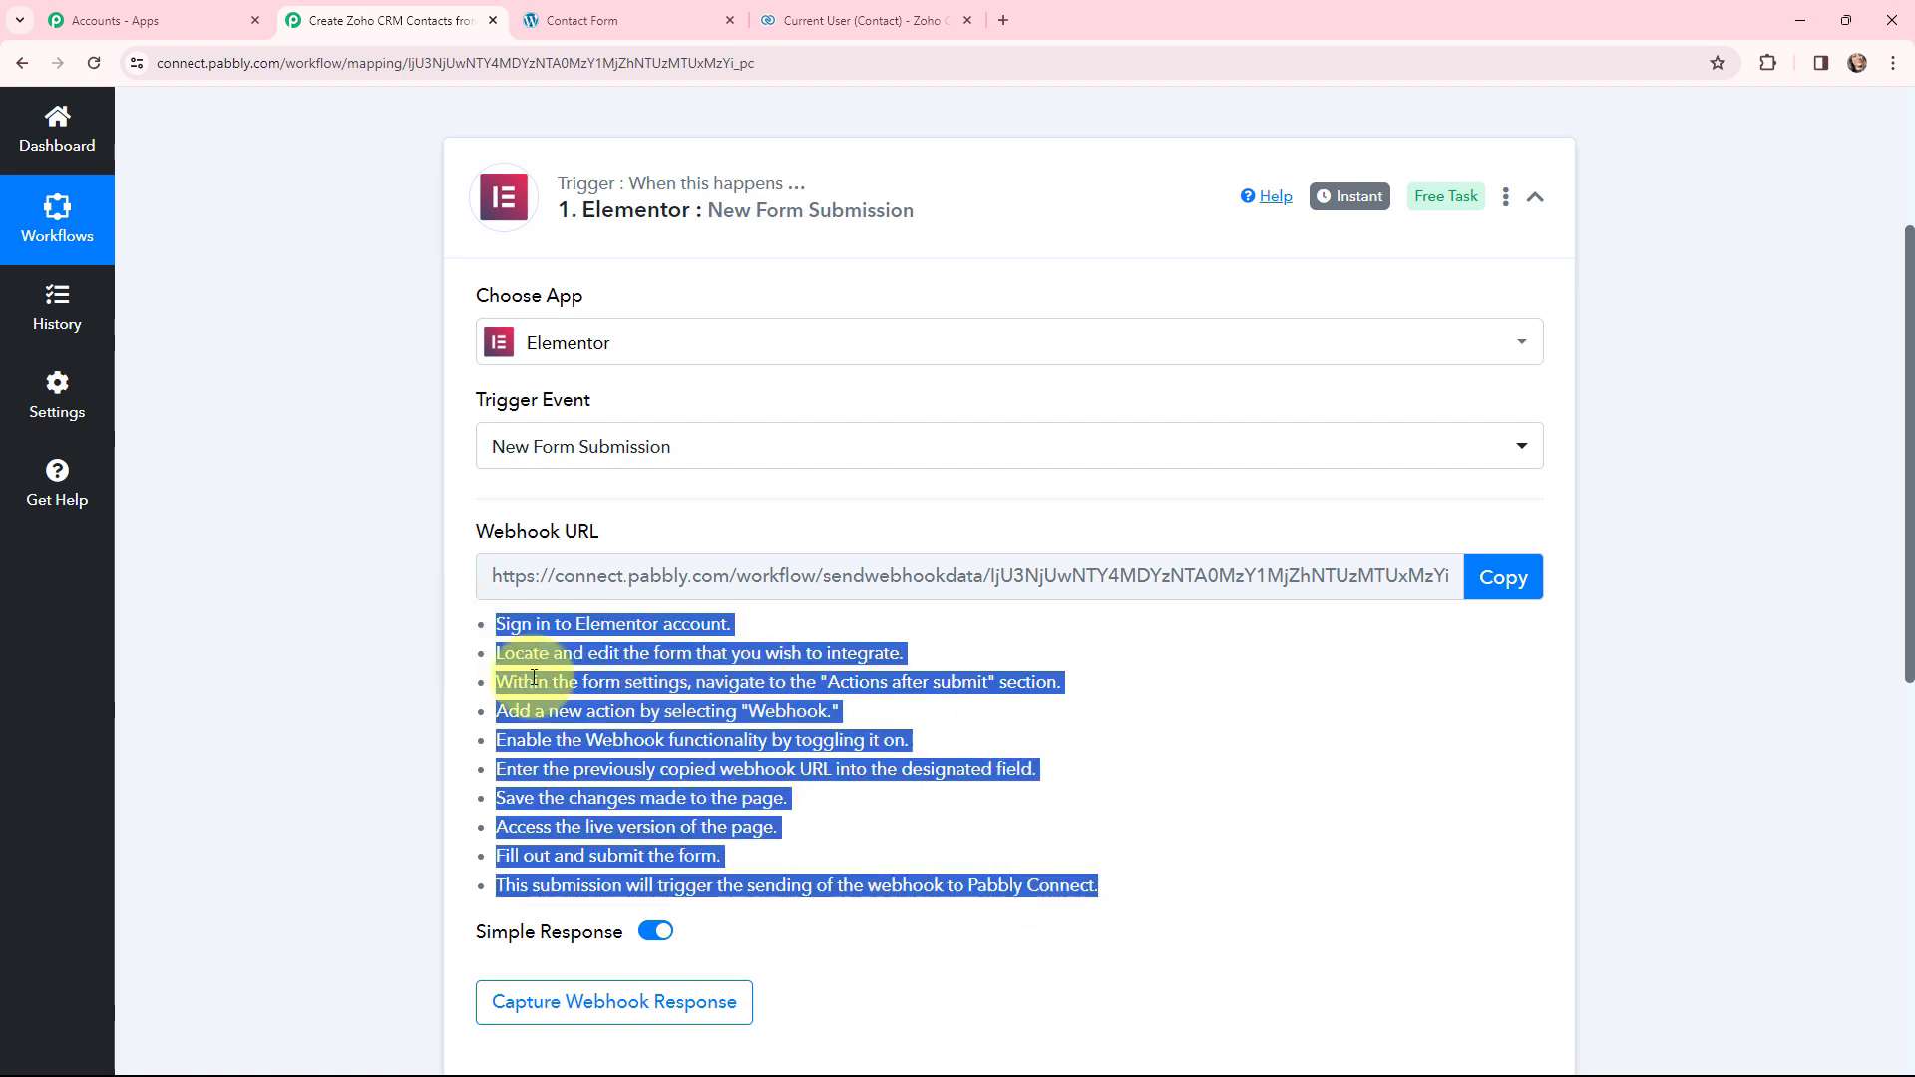
pyautogui.click(449, 531)
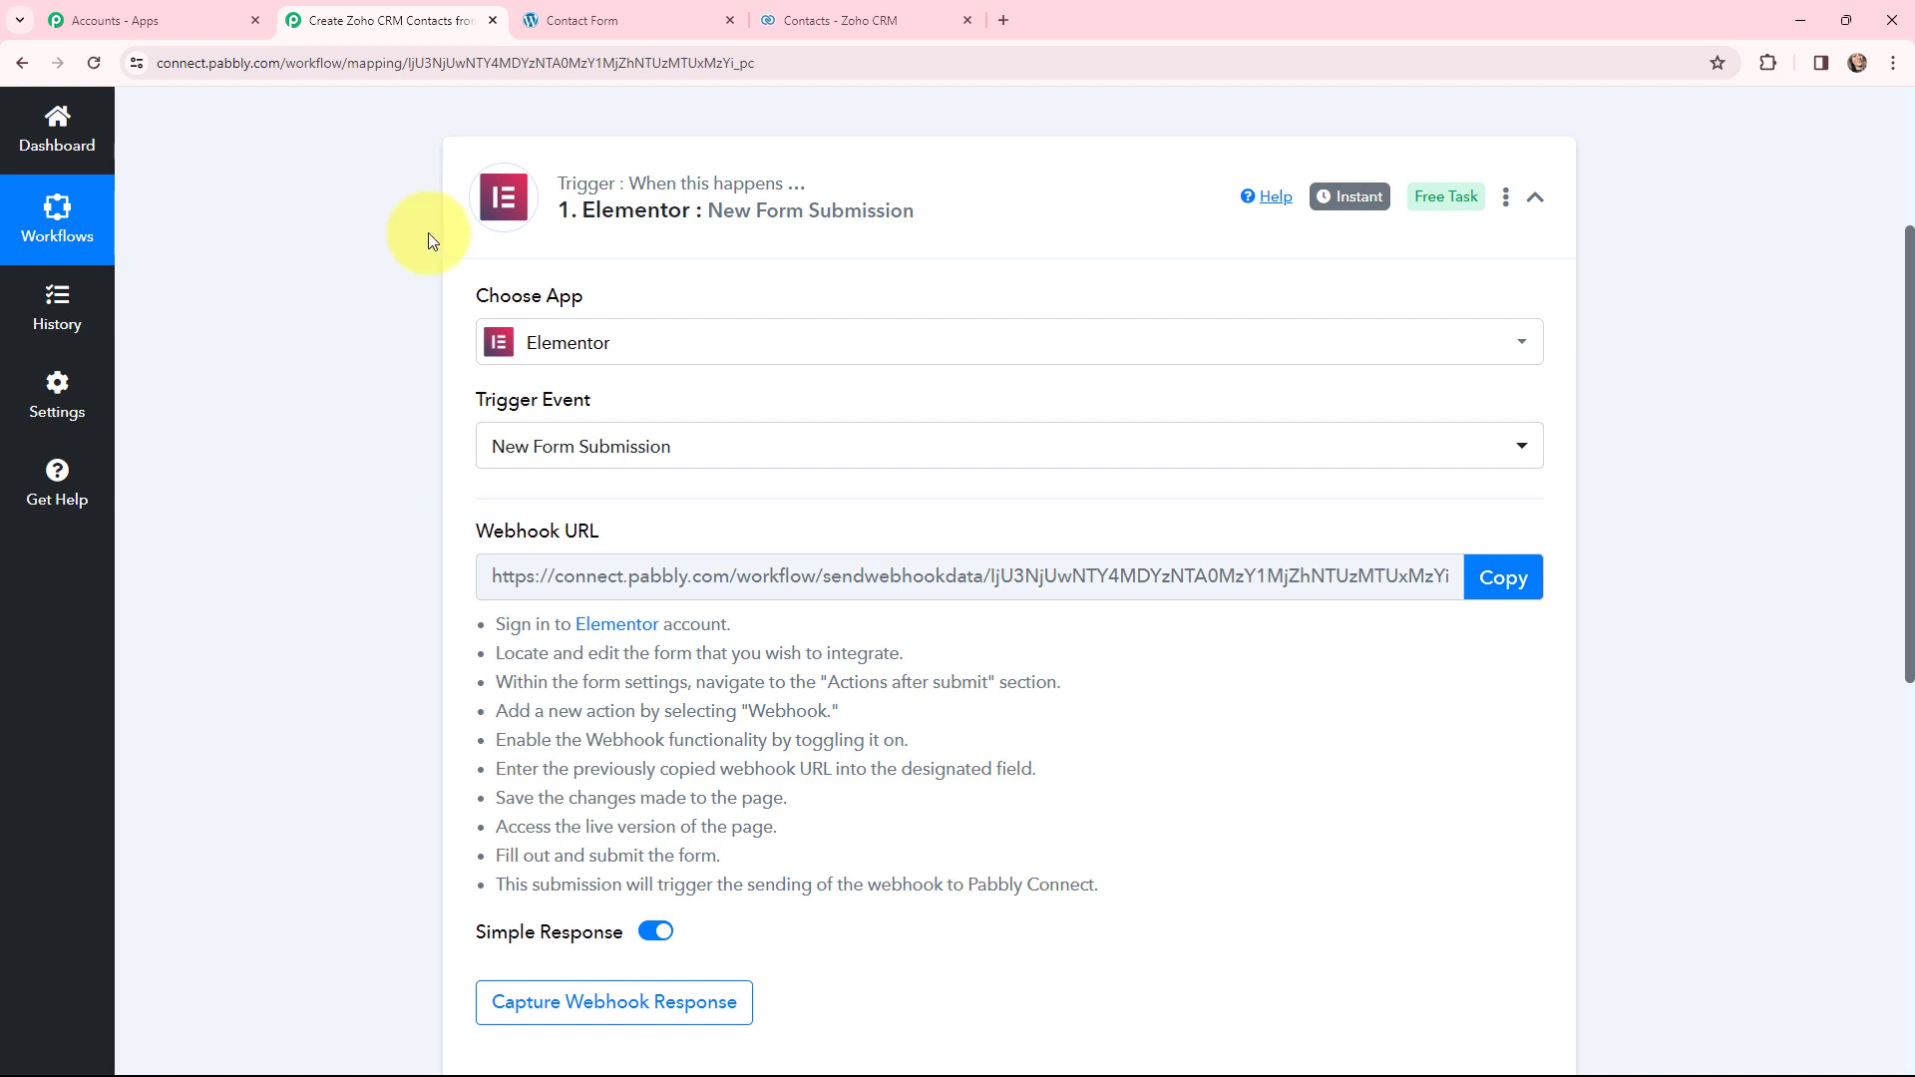
pyautogui.click(558, 21)
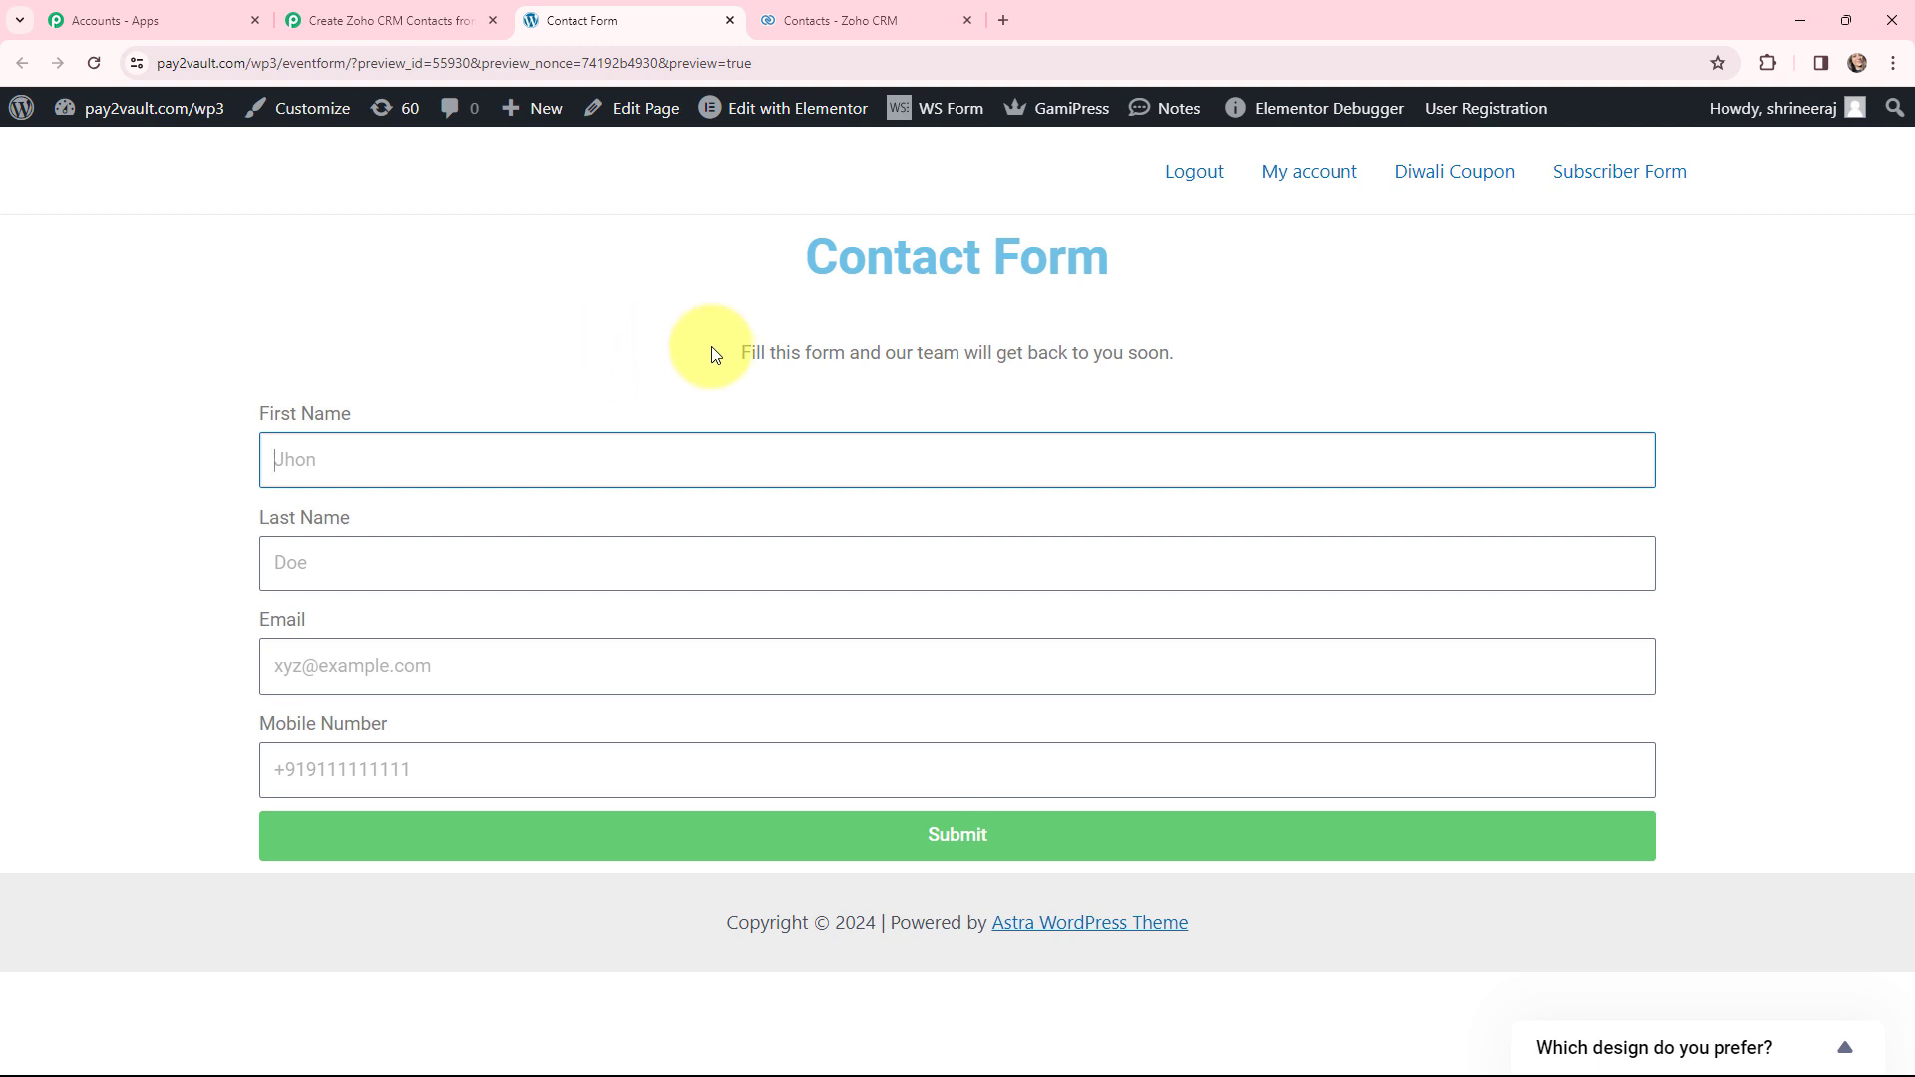
# - Edit the Contact Form in Elementor and expand its Actions After Submit and Webhook settings
pyautogui.click(771, 105)
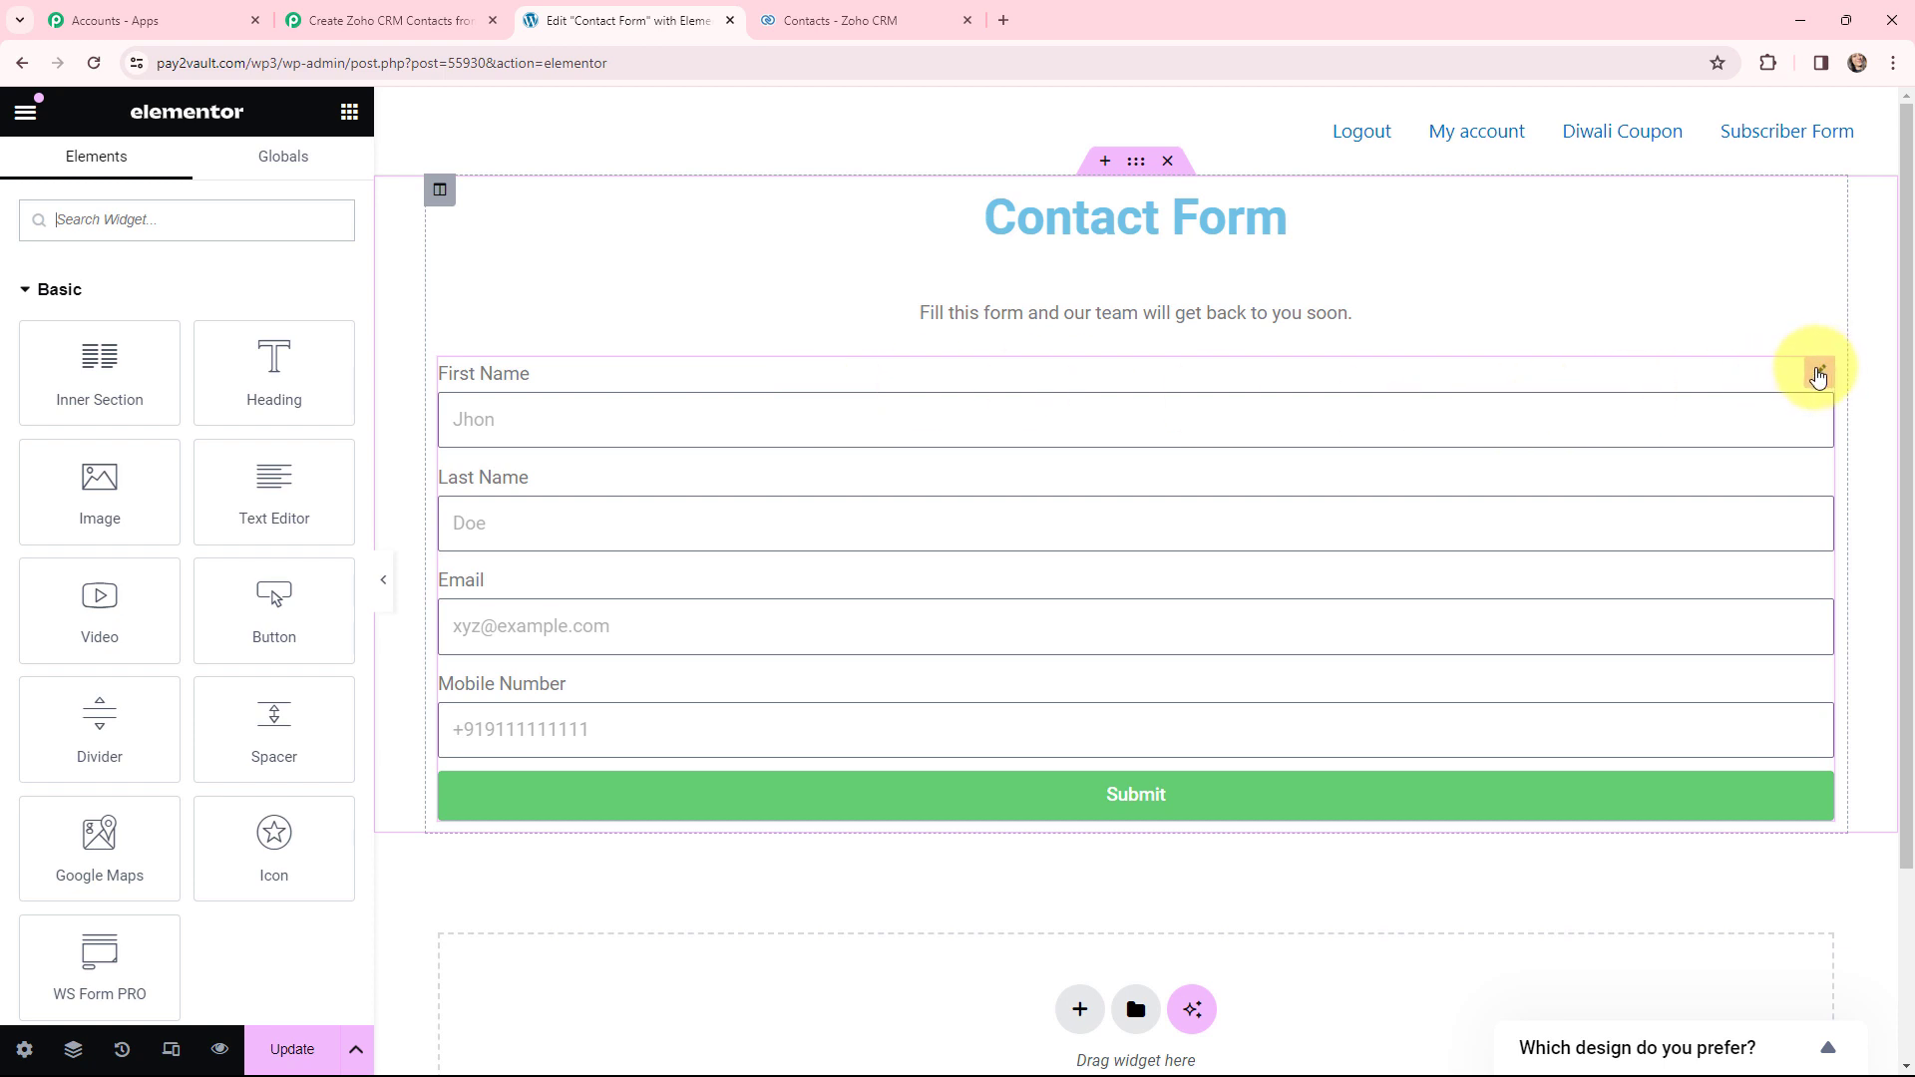
pyautogui.click(1817, 375)
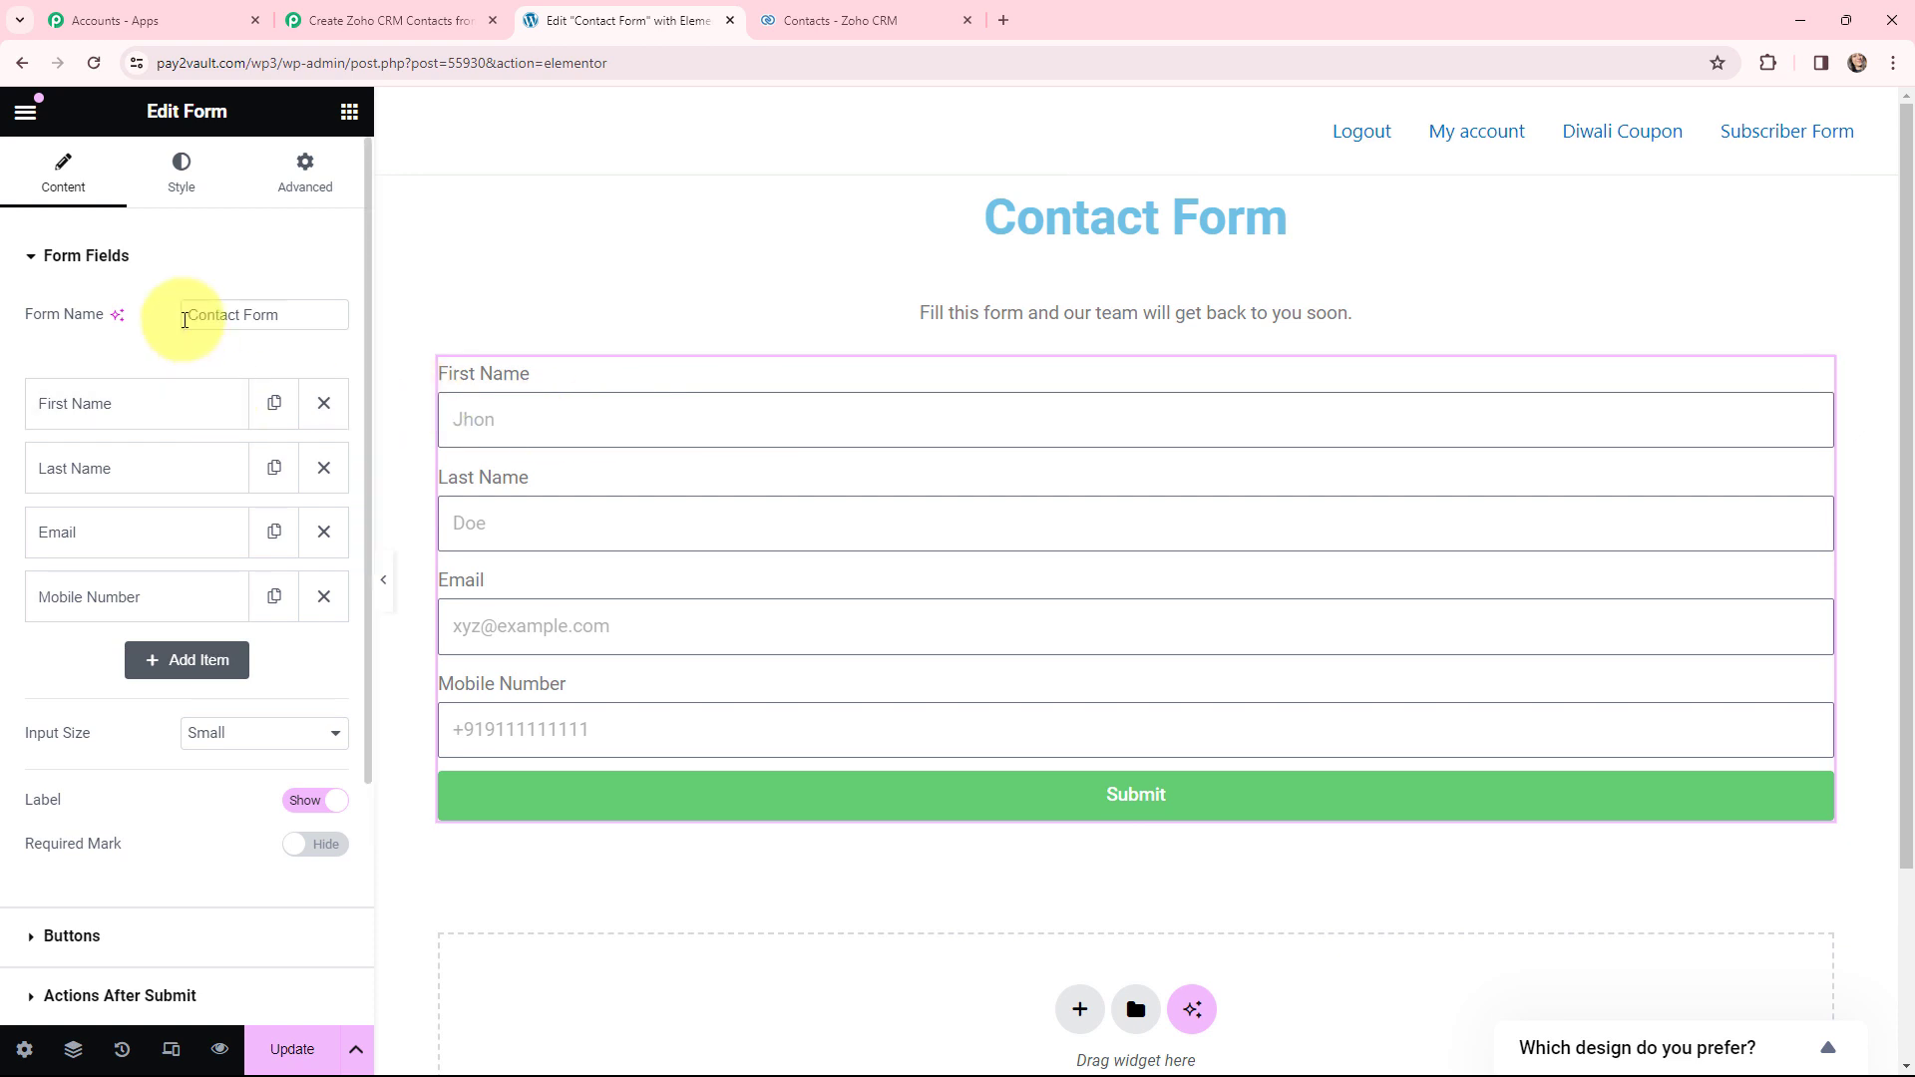
pyautogui.scroll(-2, 173, 290)
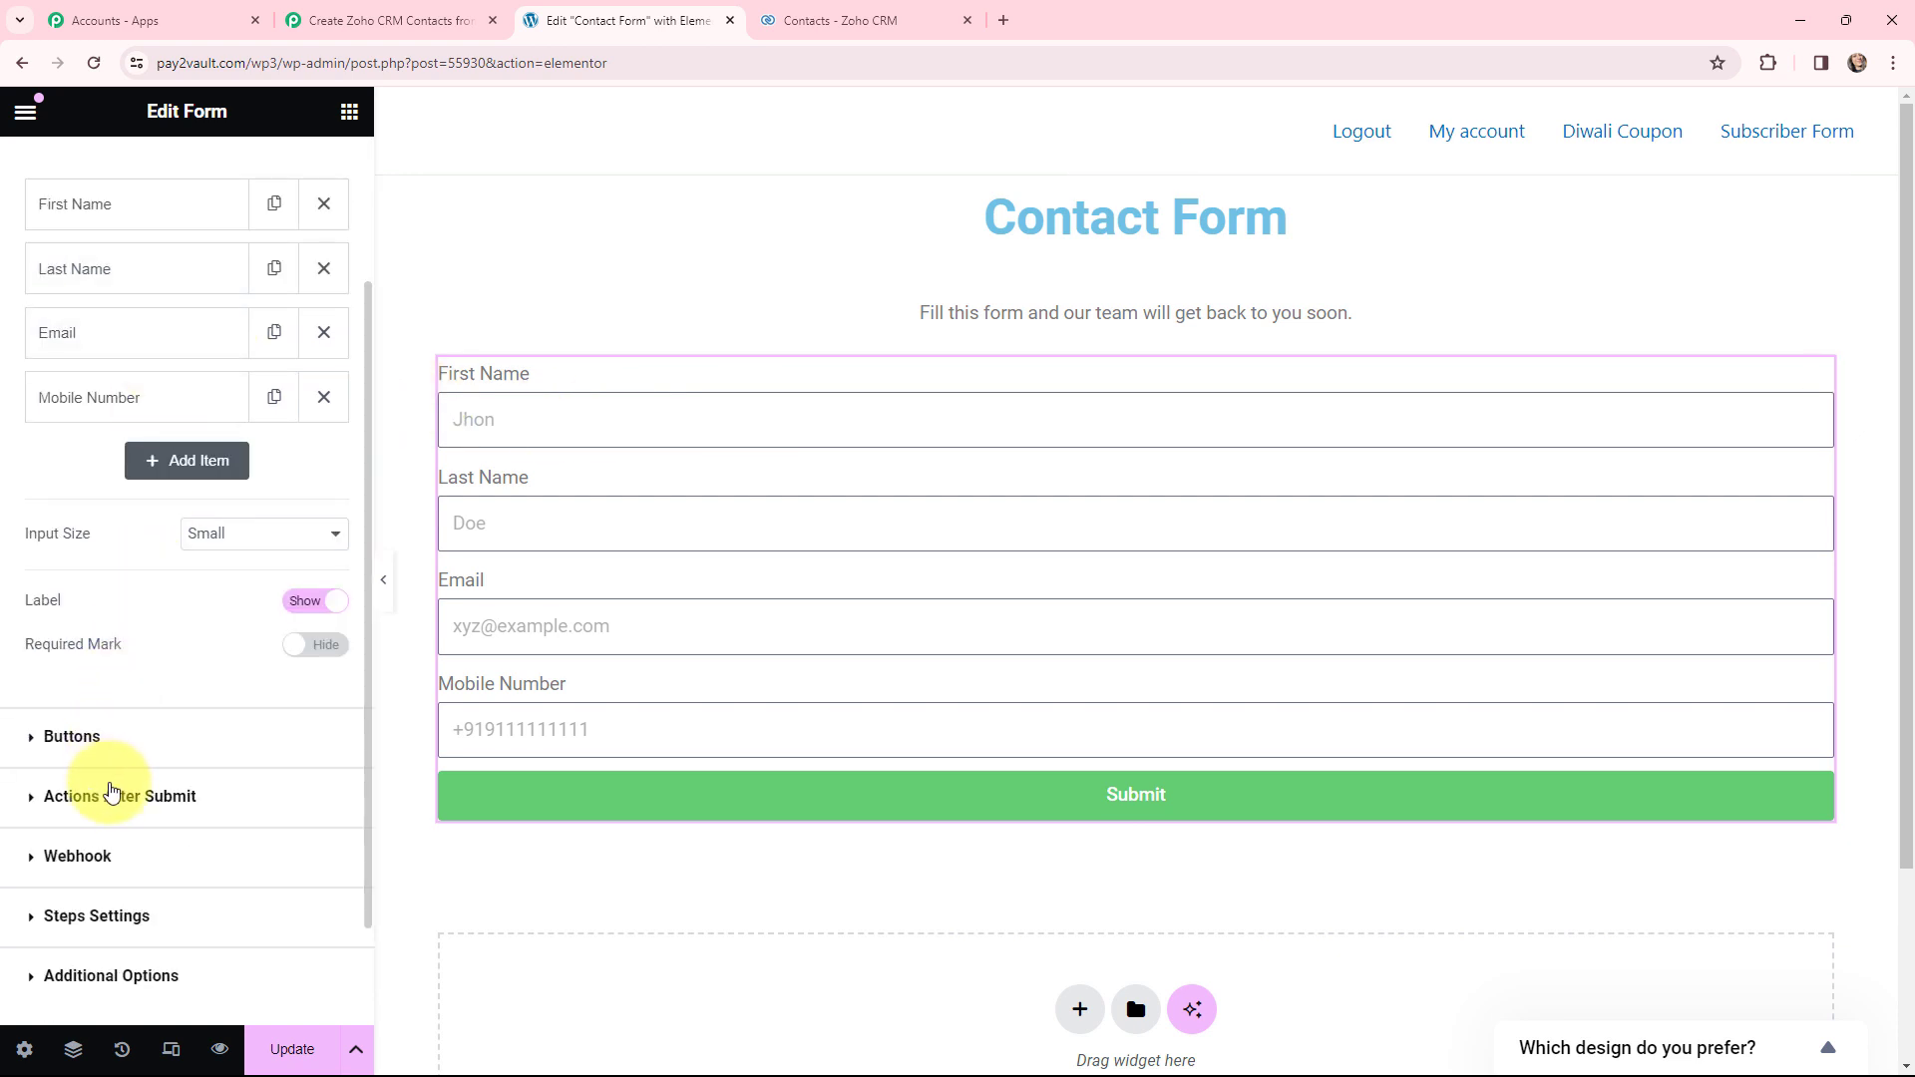
pyautogui.click(118, 796)
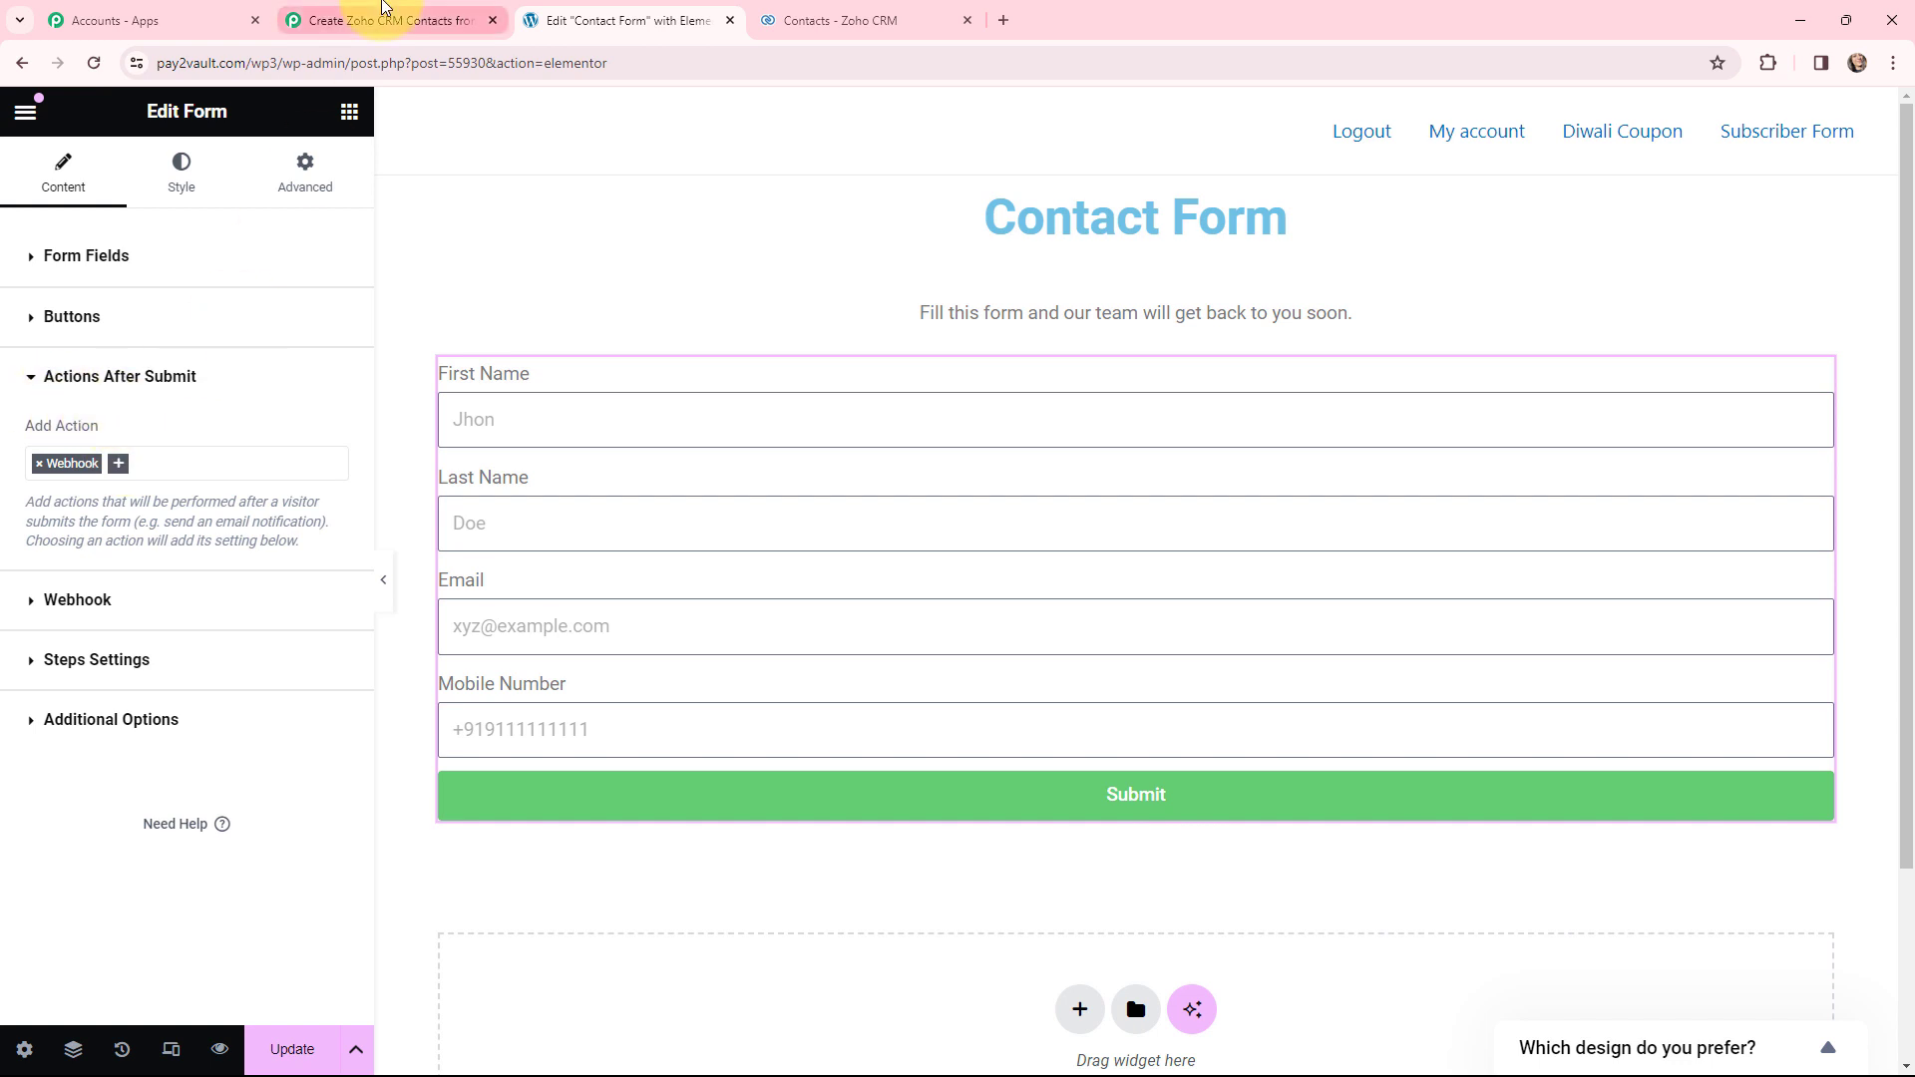
pyautogui.click(359, 20)
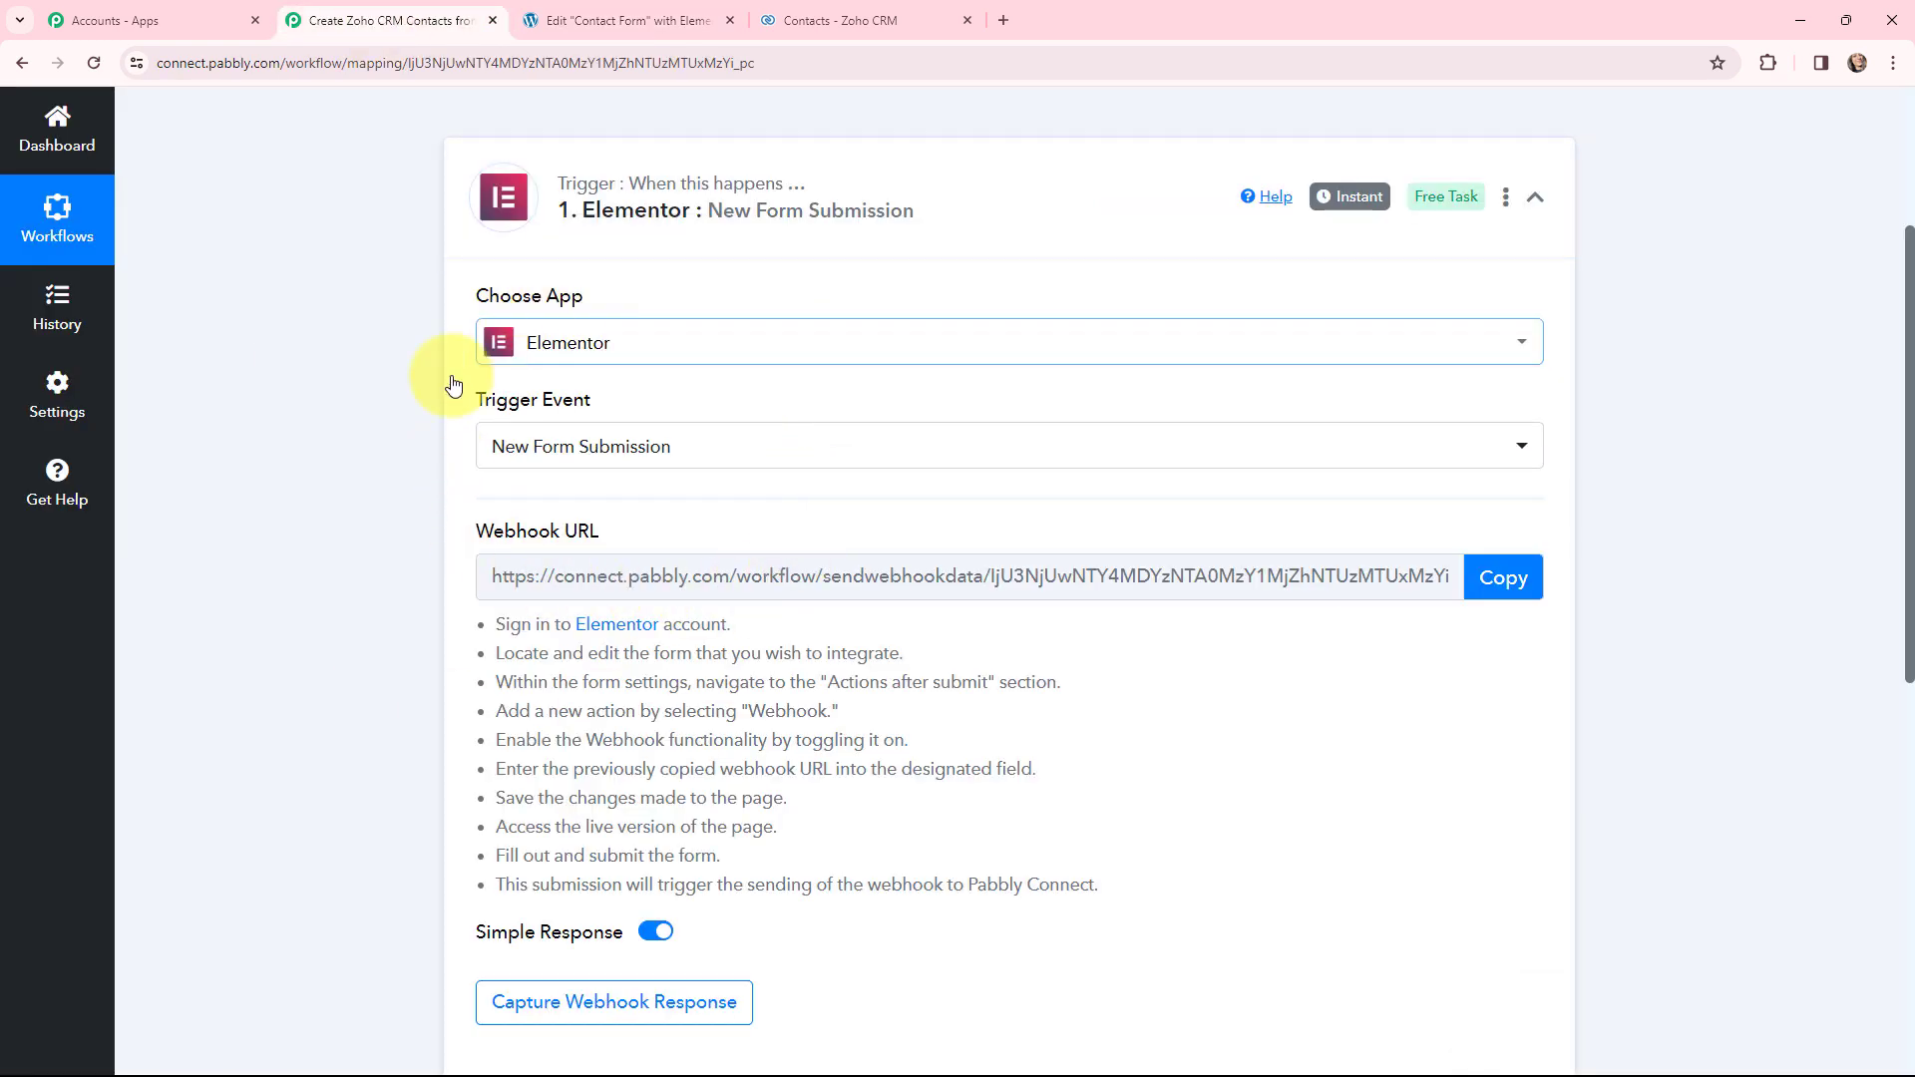
pyautogui.click(592, 12)
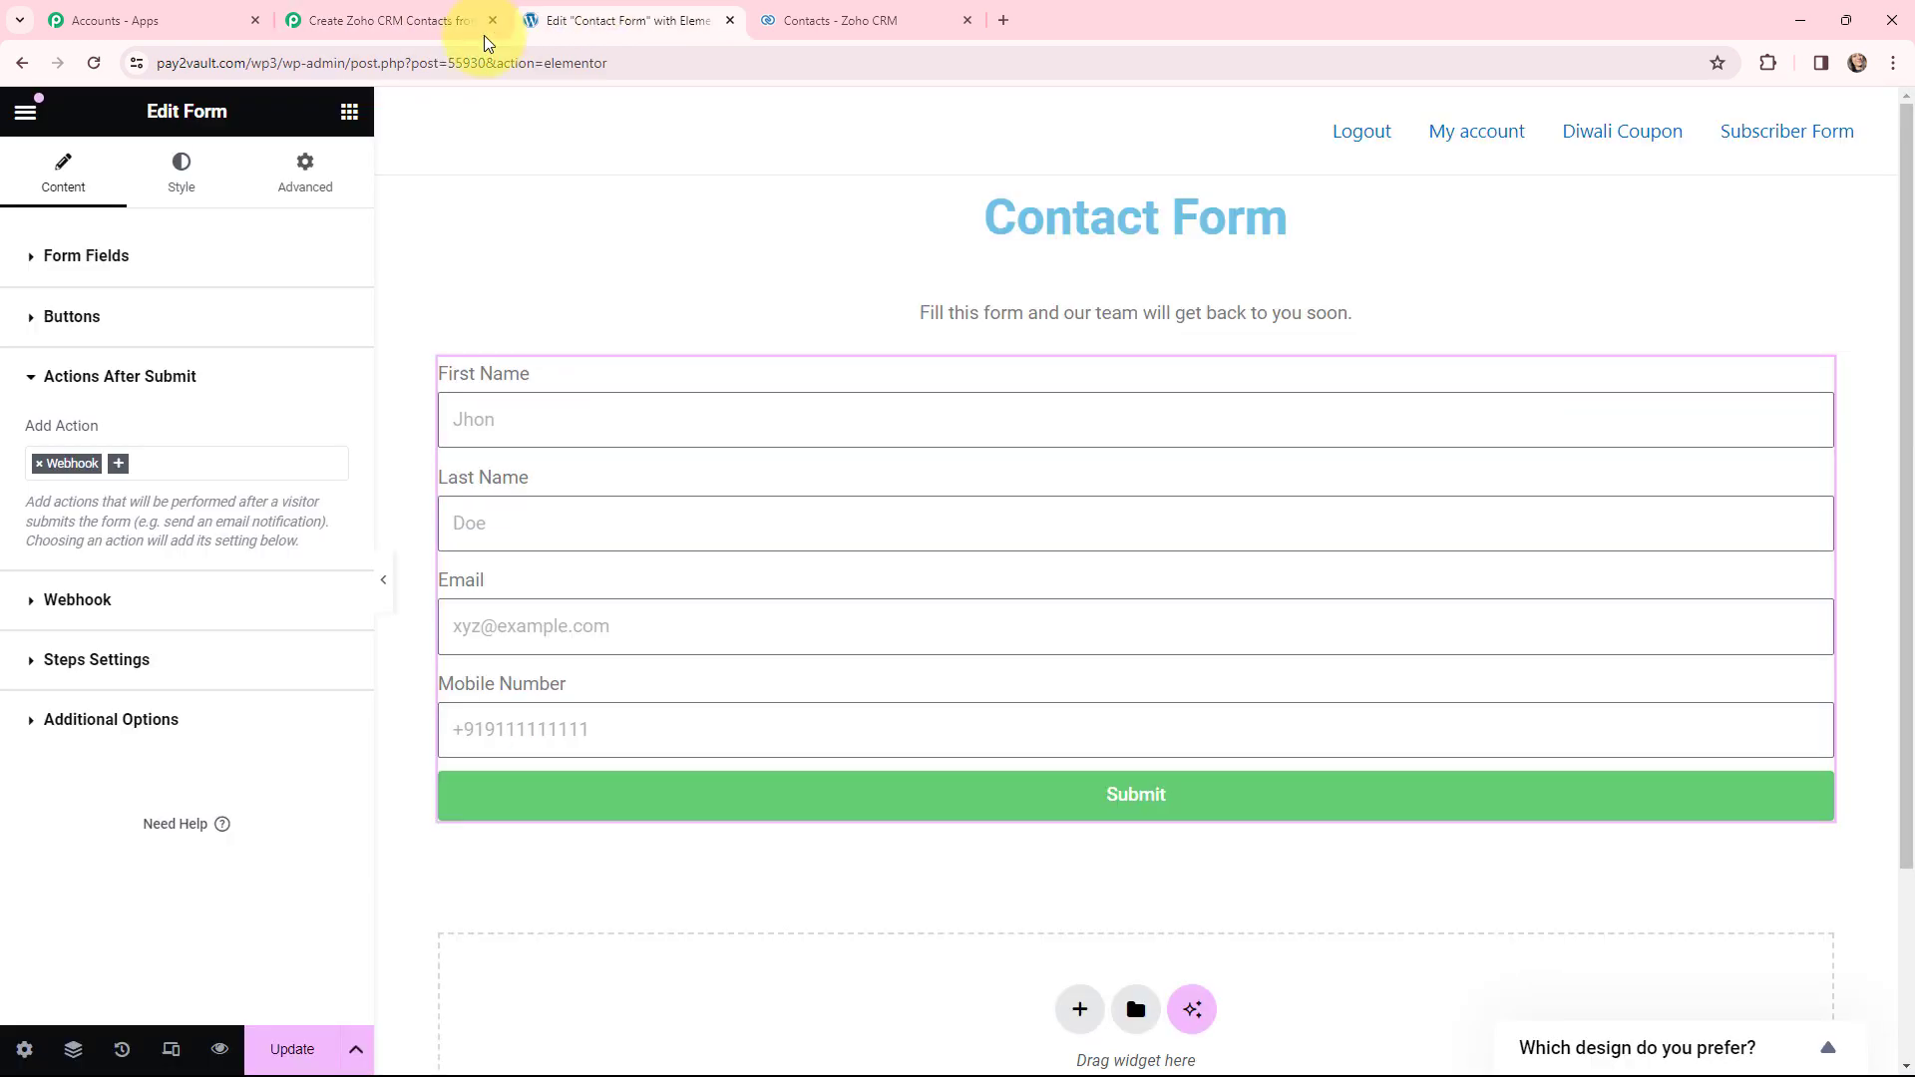
pyautogui.click(70, 601)
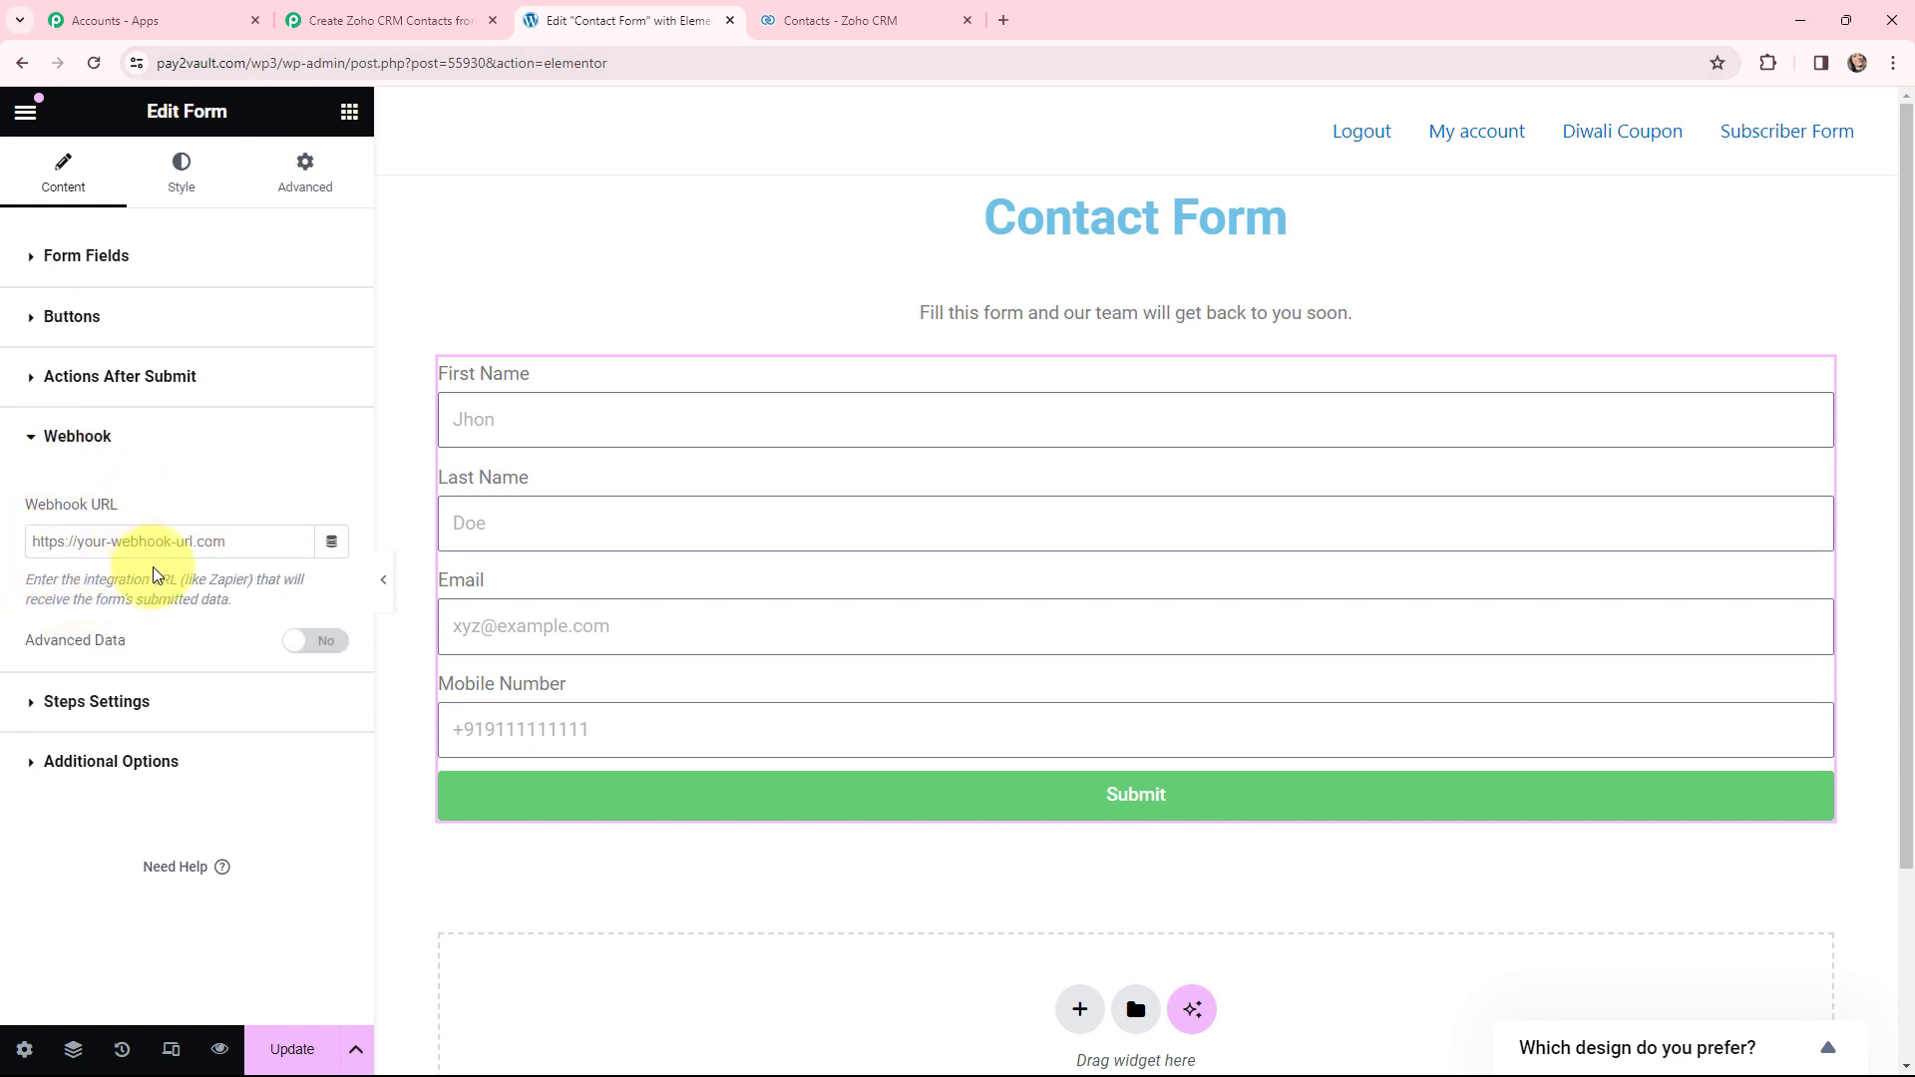
# - Copy the Pabbly webhook URL into the form's Webhook URL field and save with Update
pyautogui.click(424, 22)
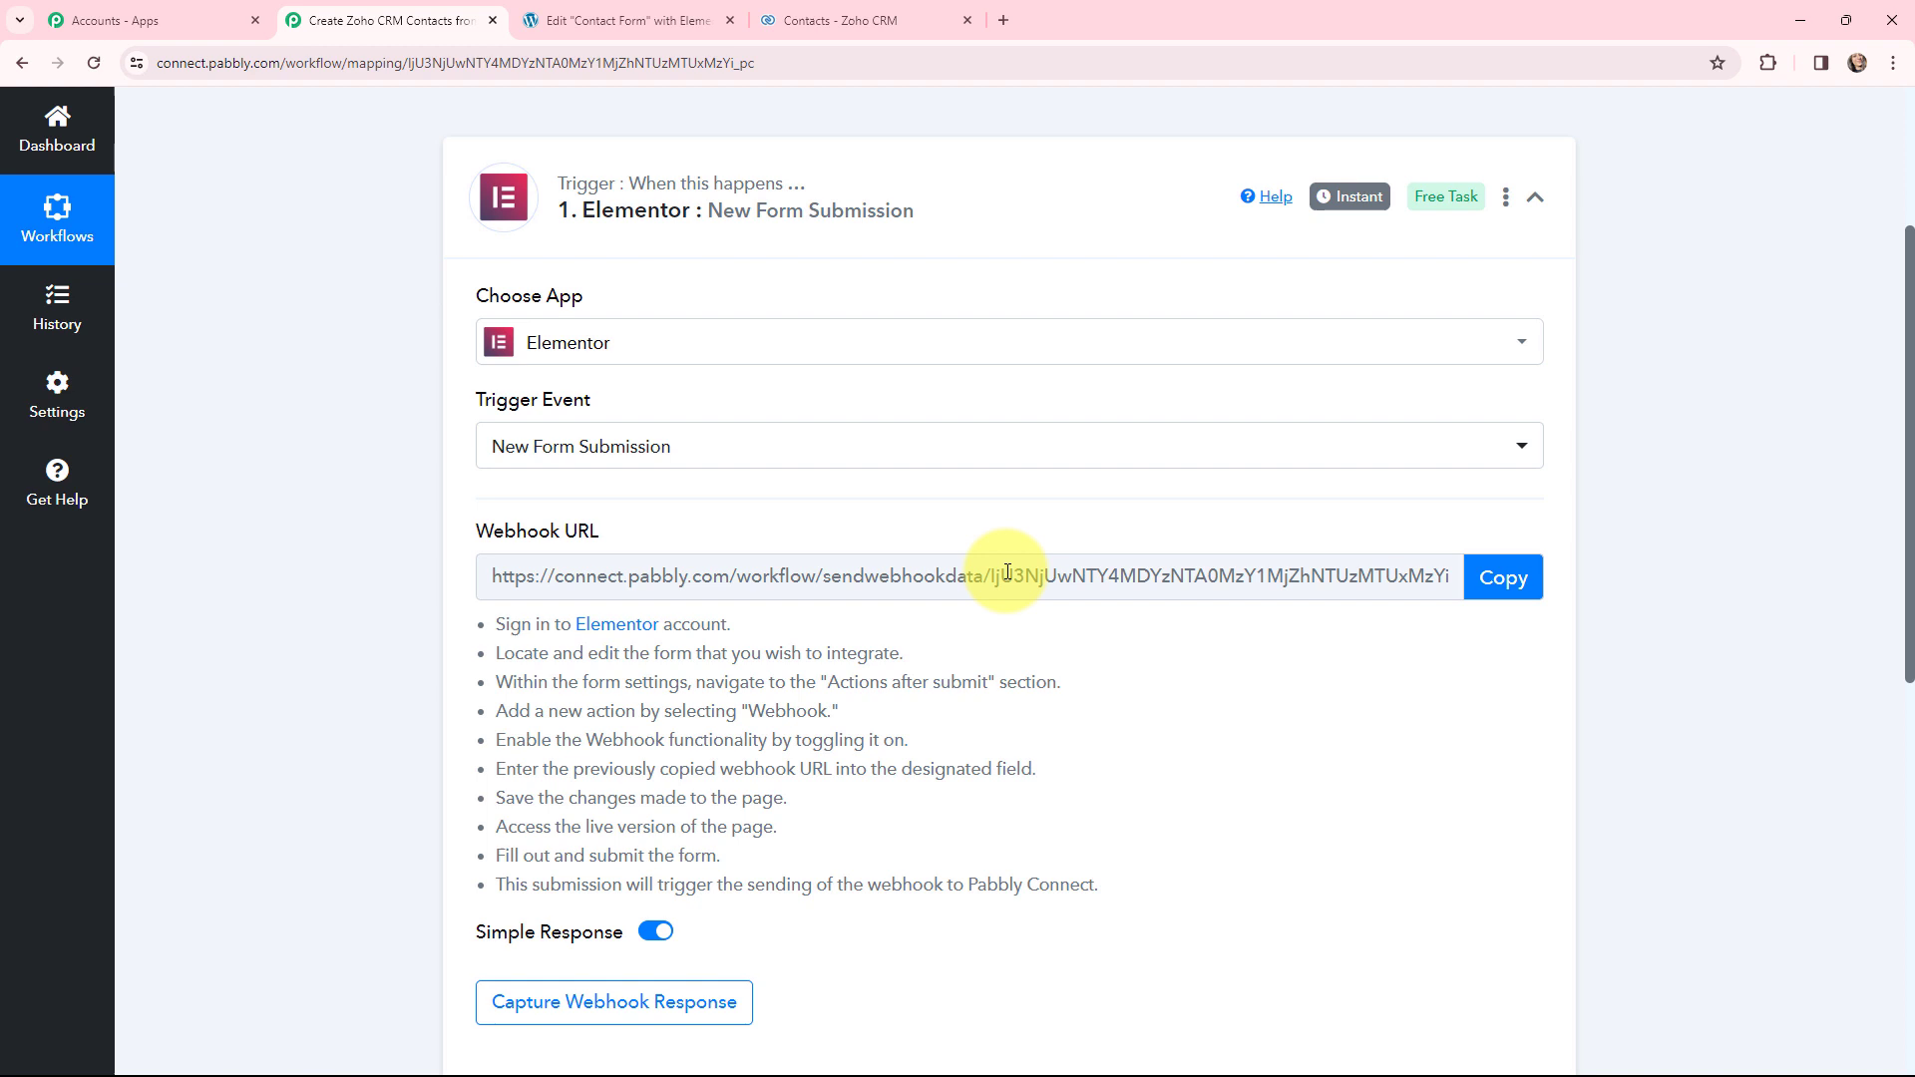
pyautogui.click(1511, 575)
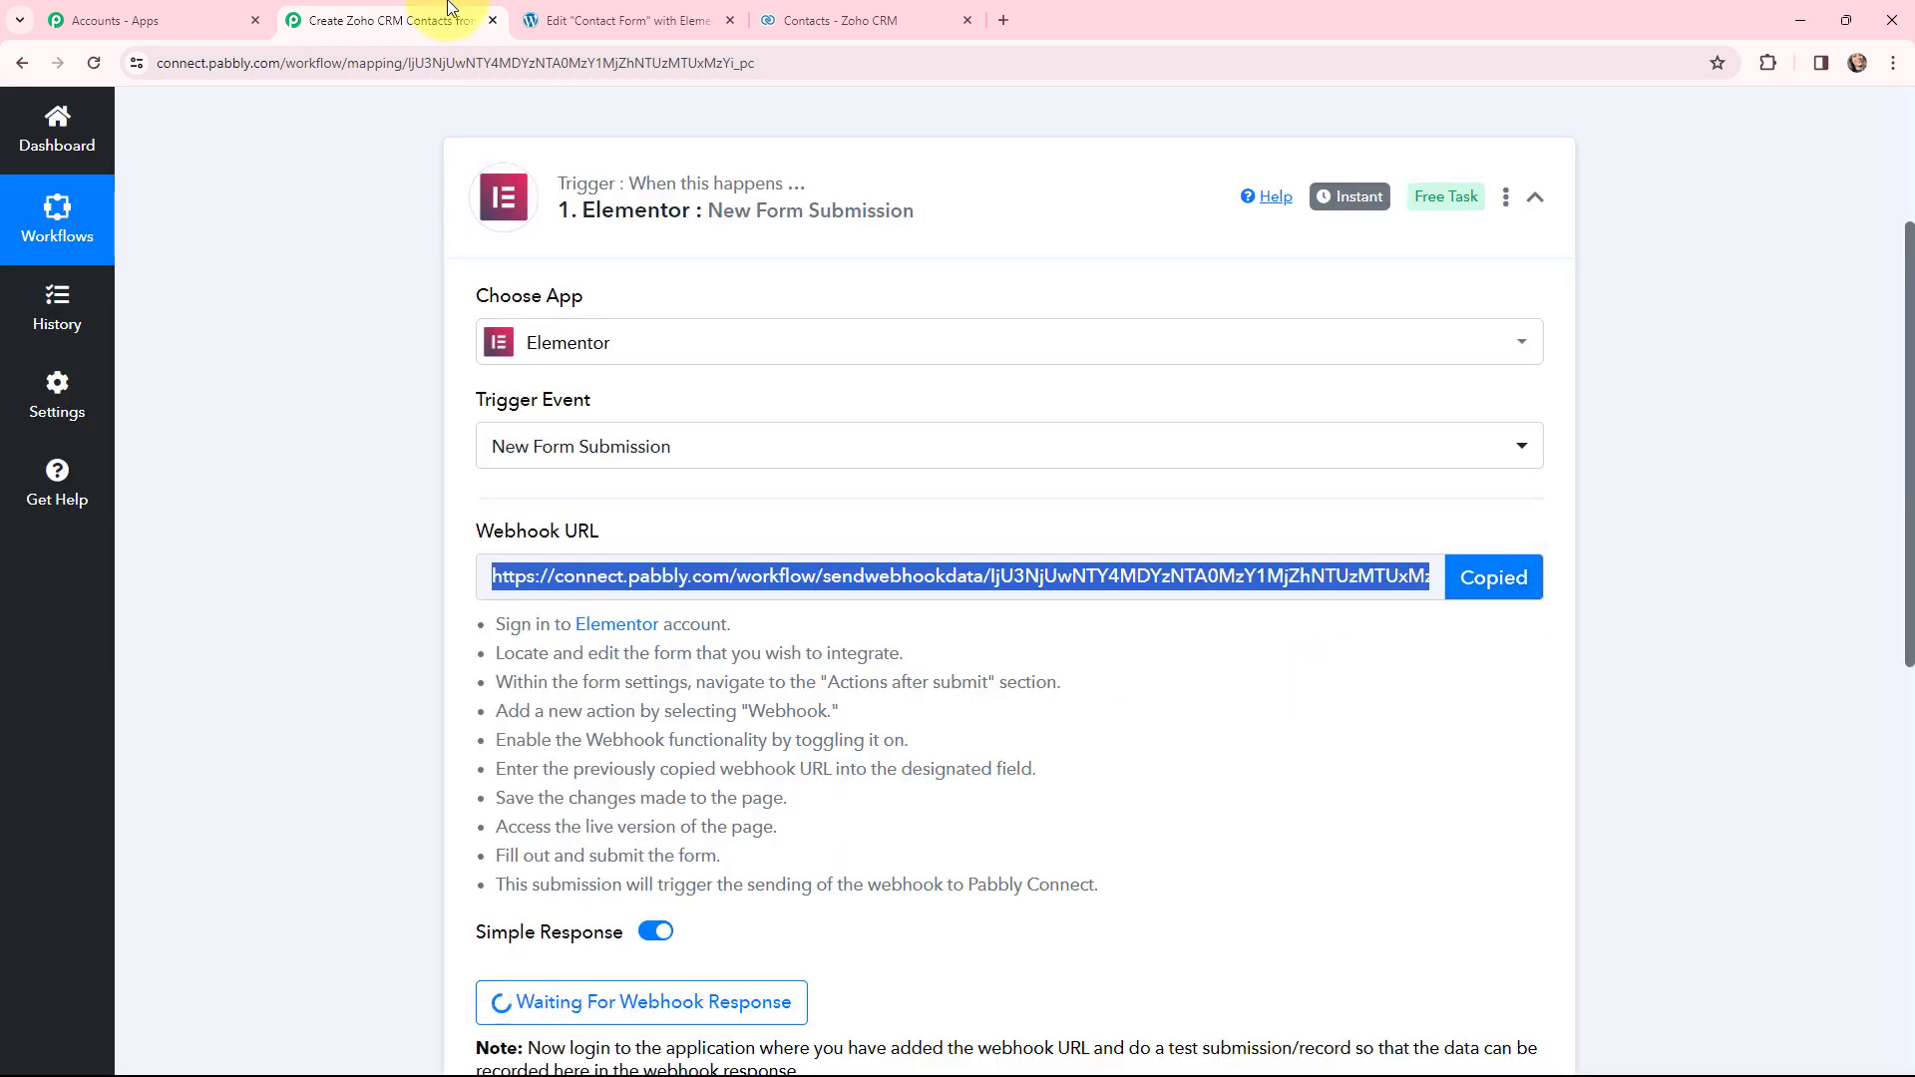
pyautogui.click(624, 20)
pyautogui.click(60, 541)
pyautogui.hotkey('ctrl', 'v')
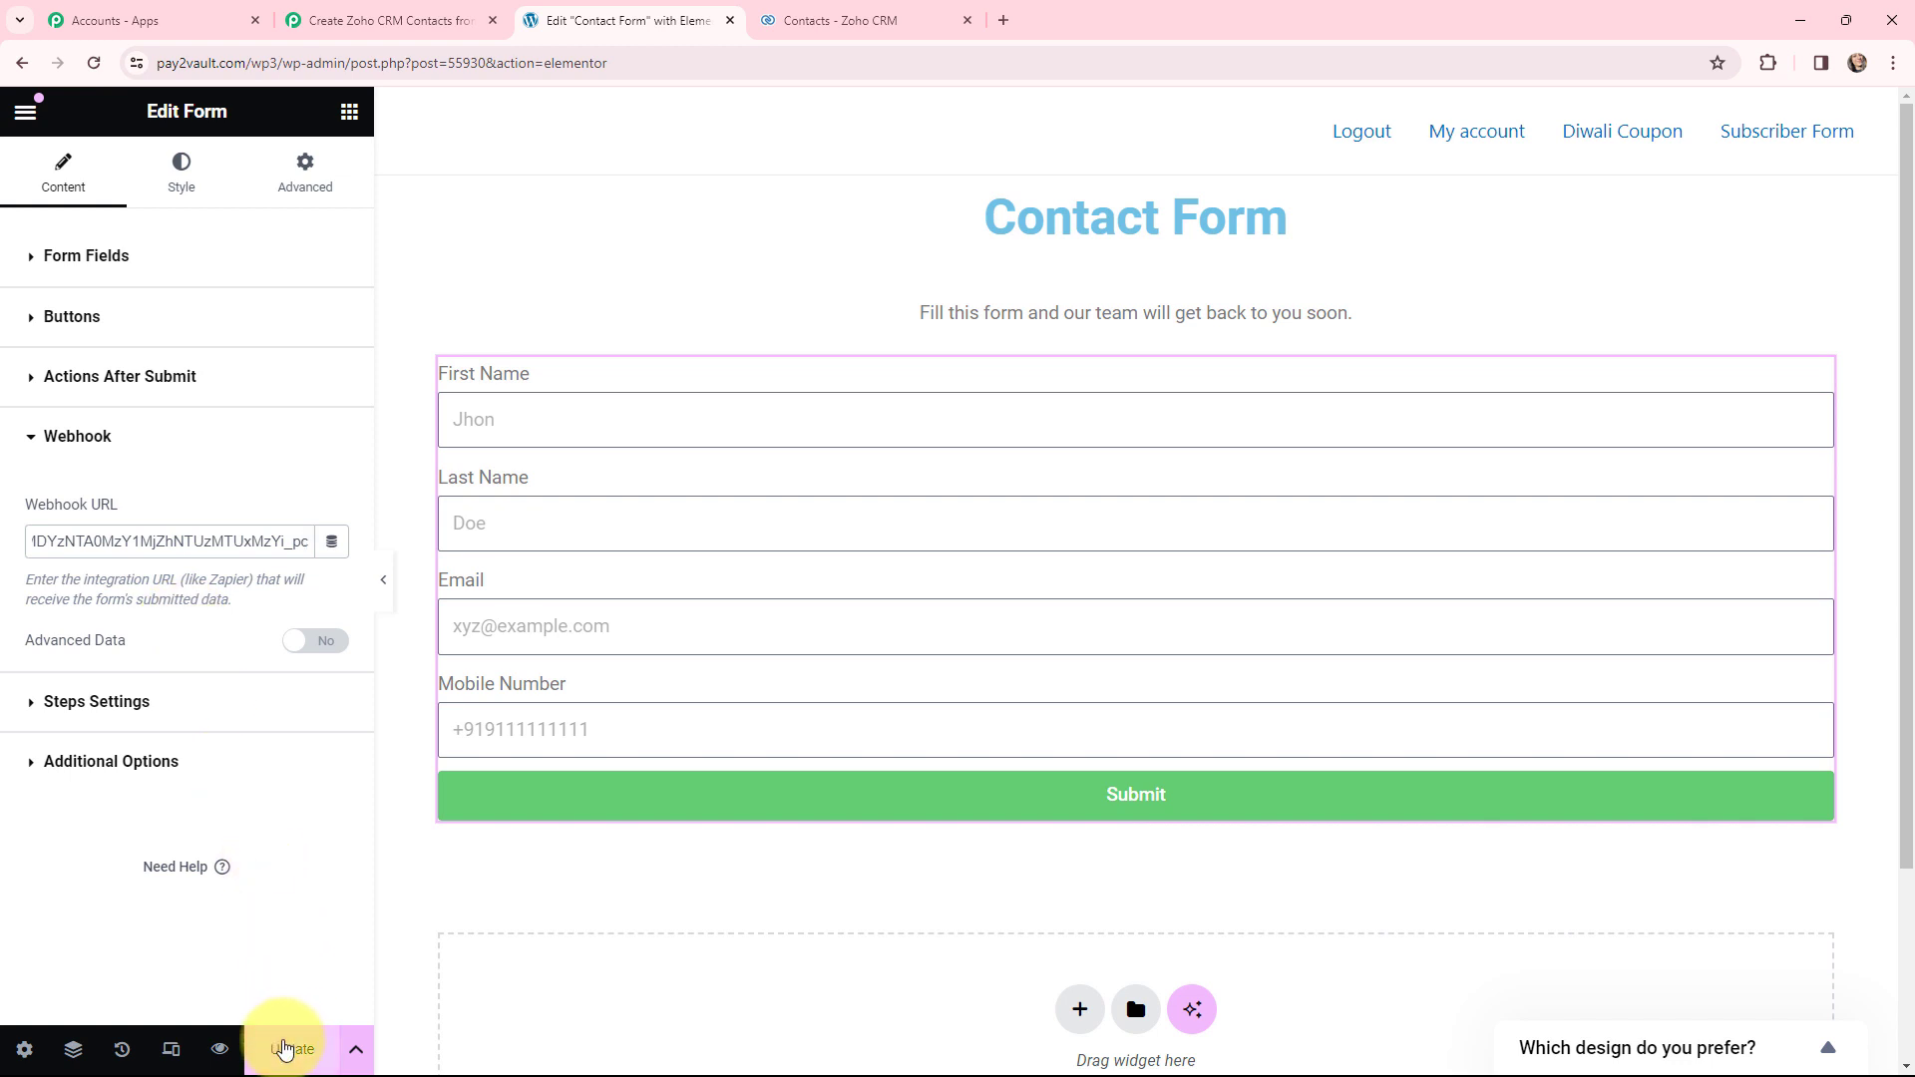
pyautogui.click(283, 1050)
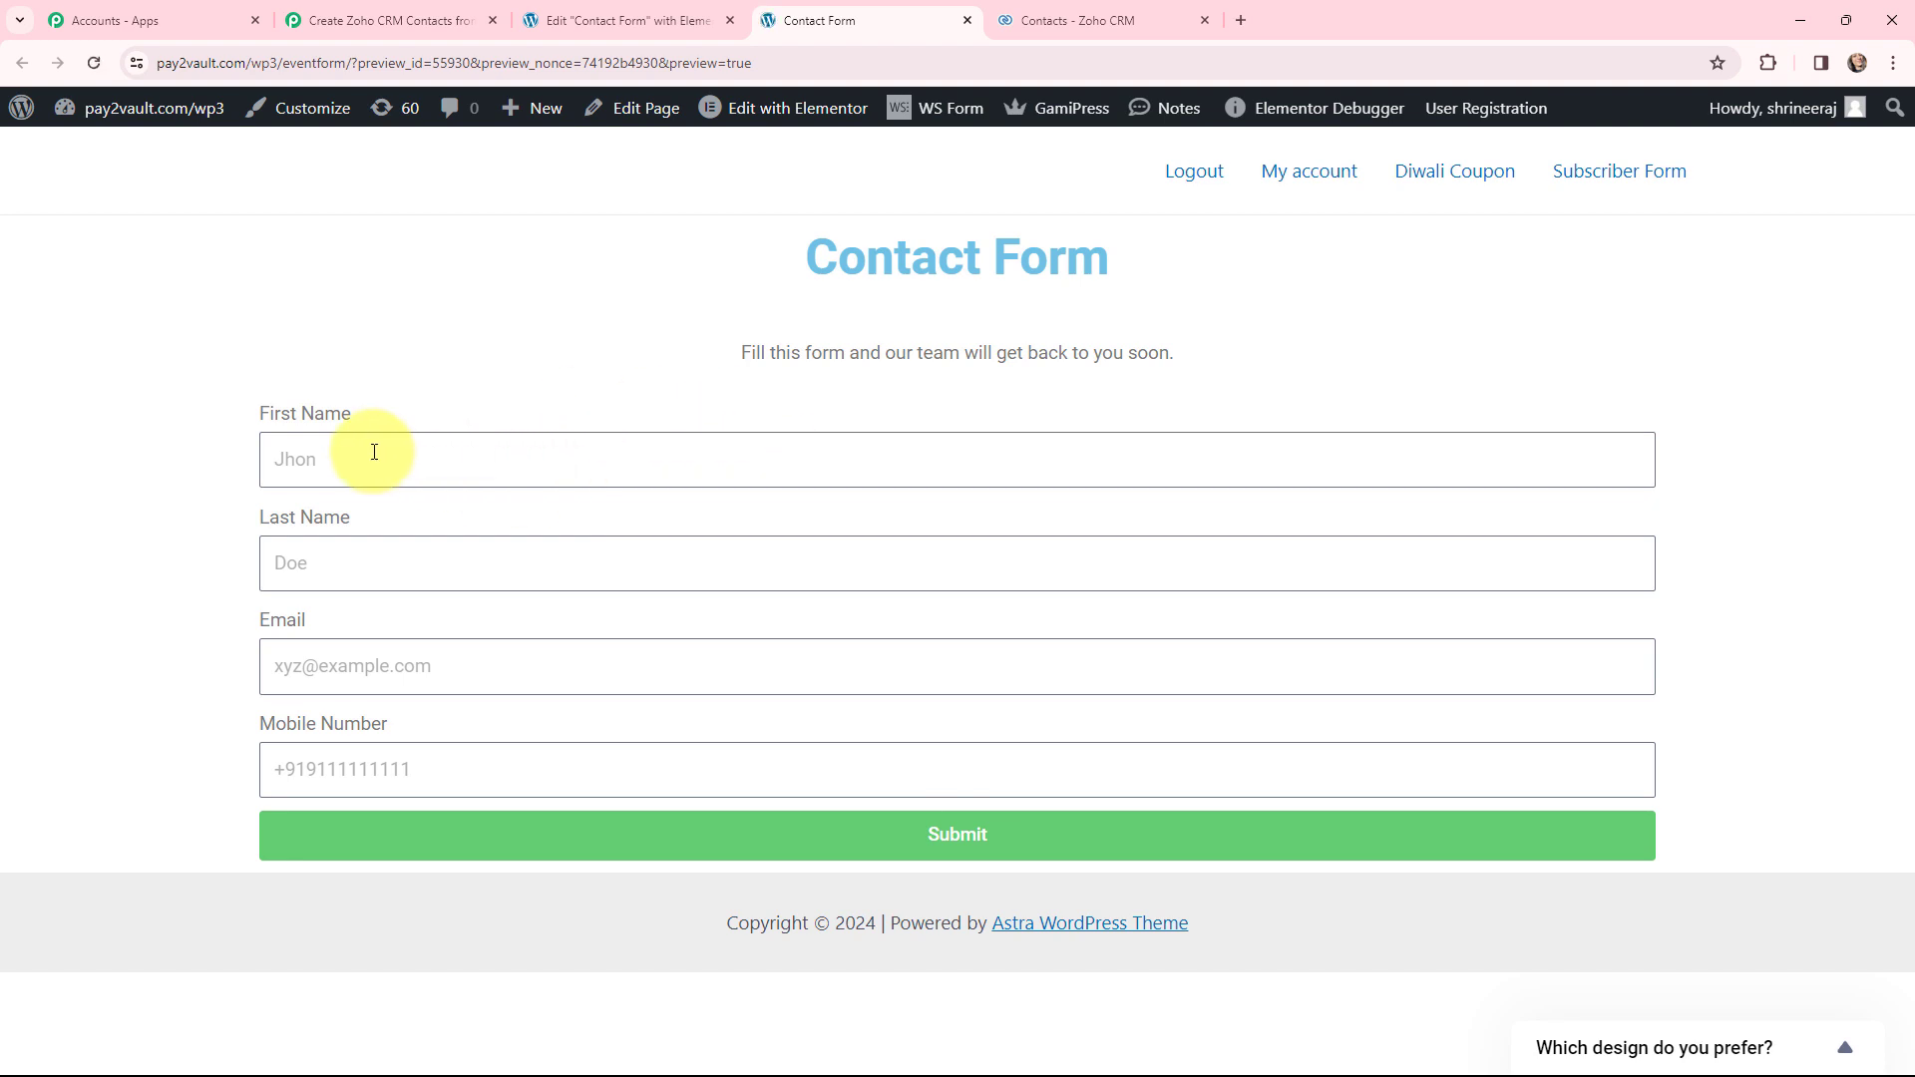
# - Fill the preview form with Dummy User, the saved test email and a mobile number, and submit
pyautogui.click(374, 452)
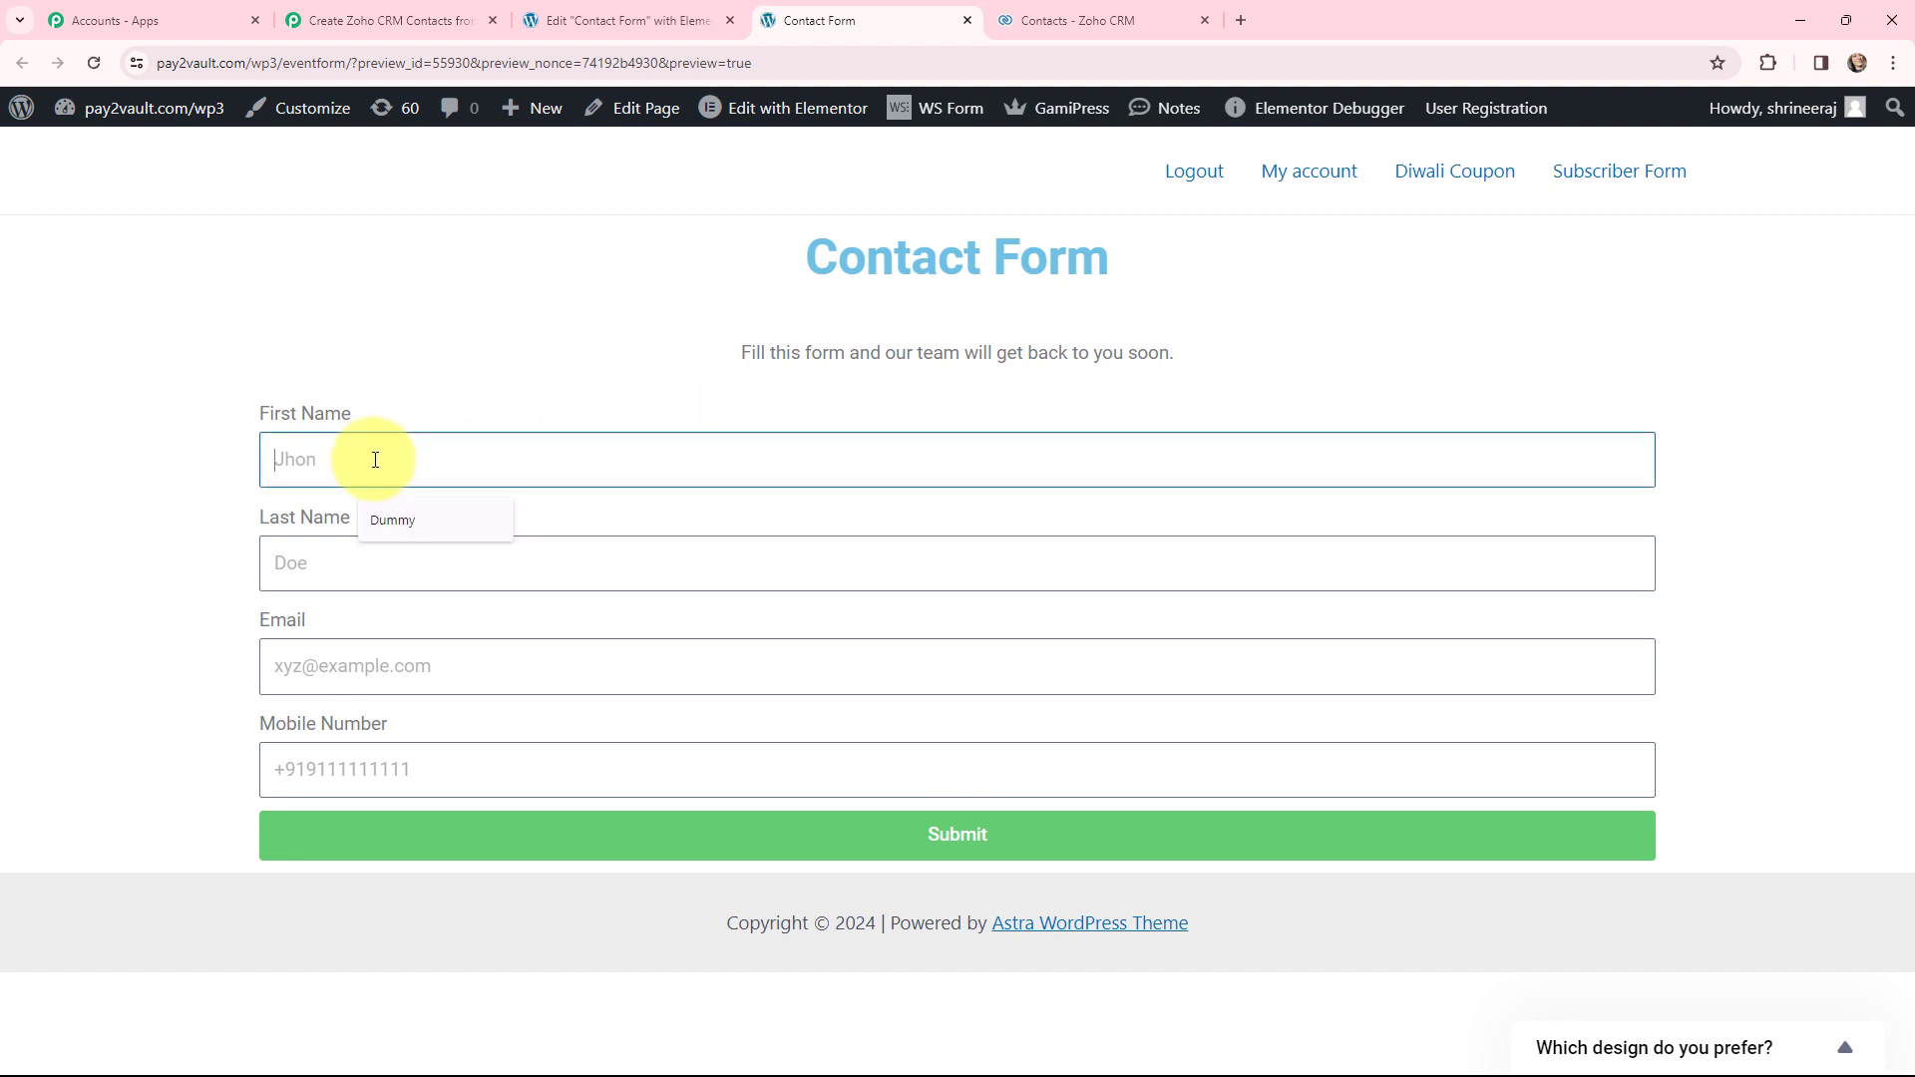
pyautogui.click(391, 519)
pyautogui.click(382, 555)
pyautogui.click(393, 632)
pyautogui.click(379, 666)
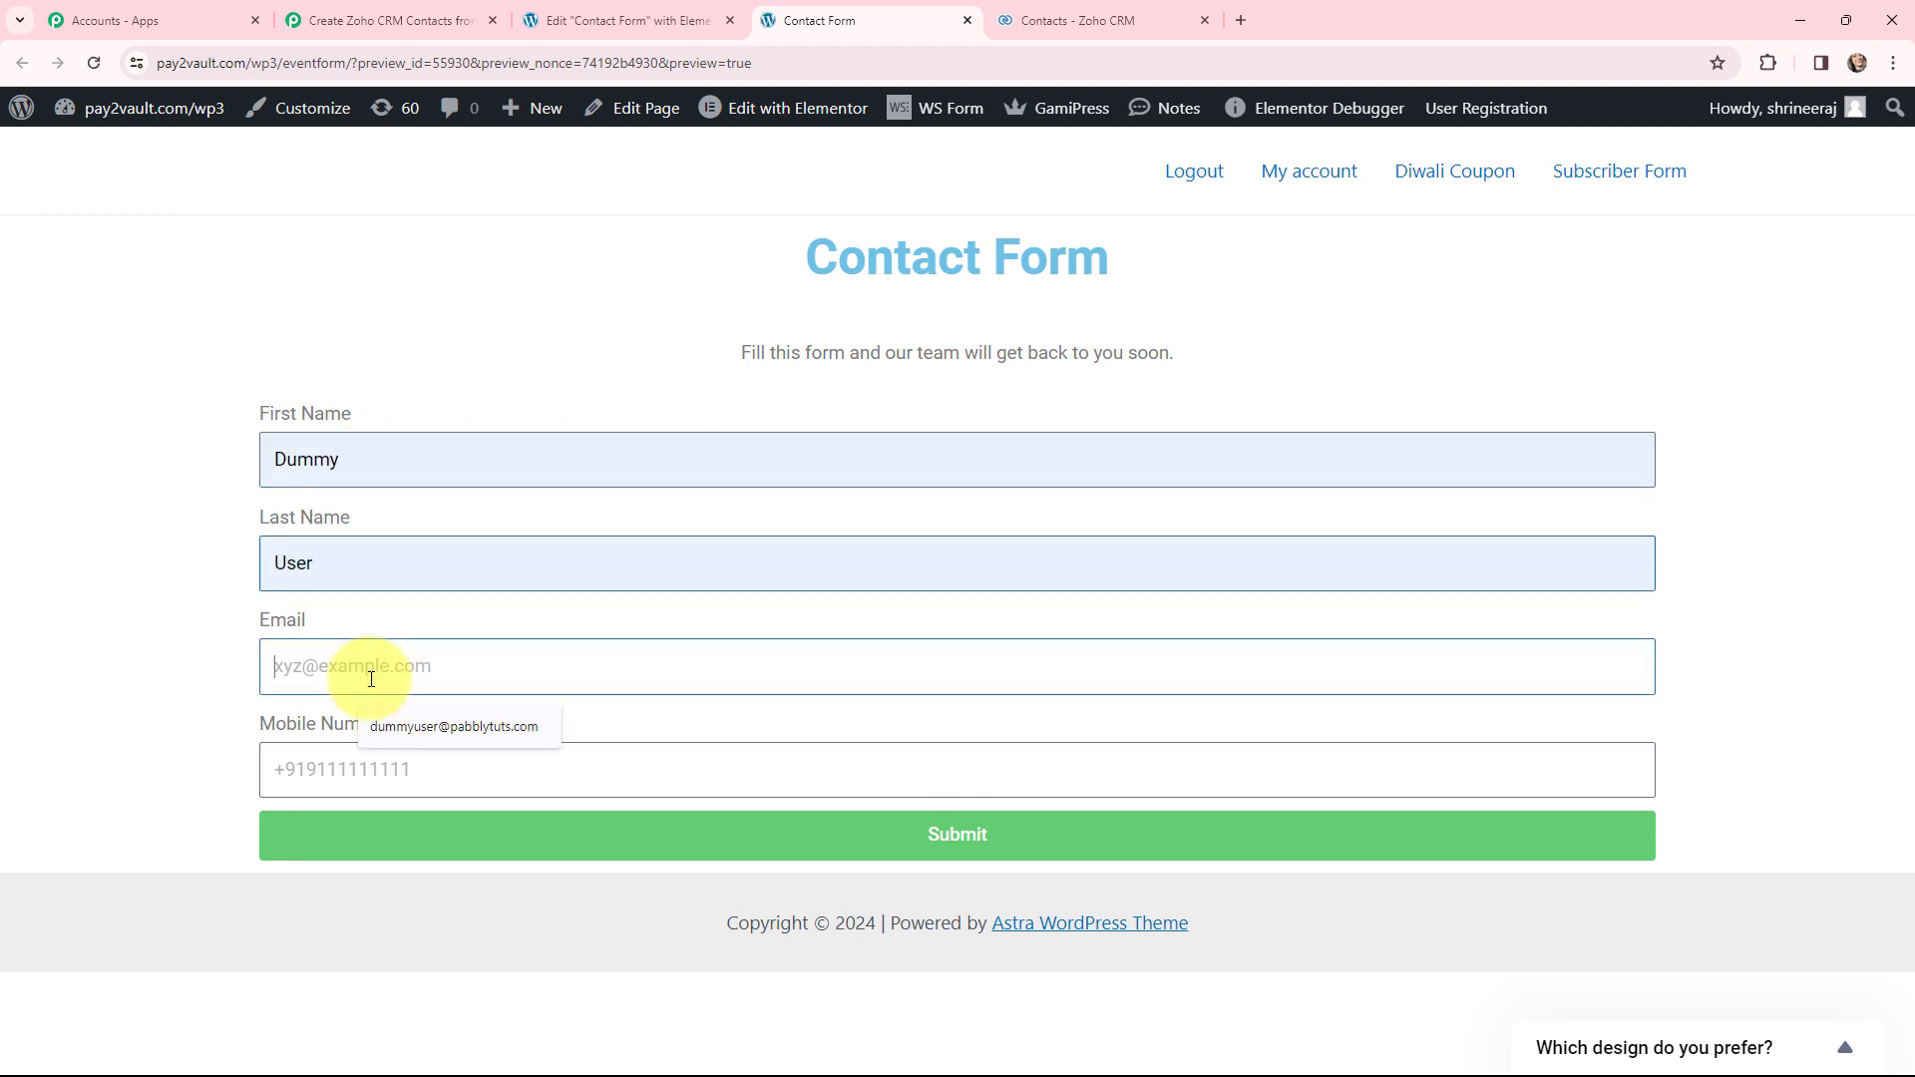
pyautogui.click(394, 726)
pyautogui.click(382, 773)
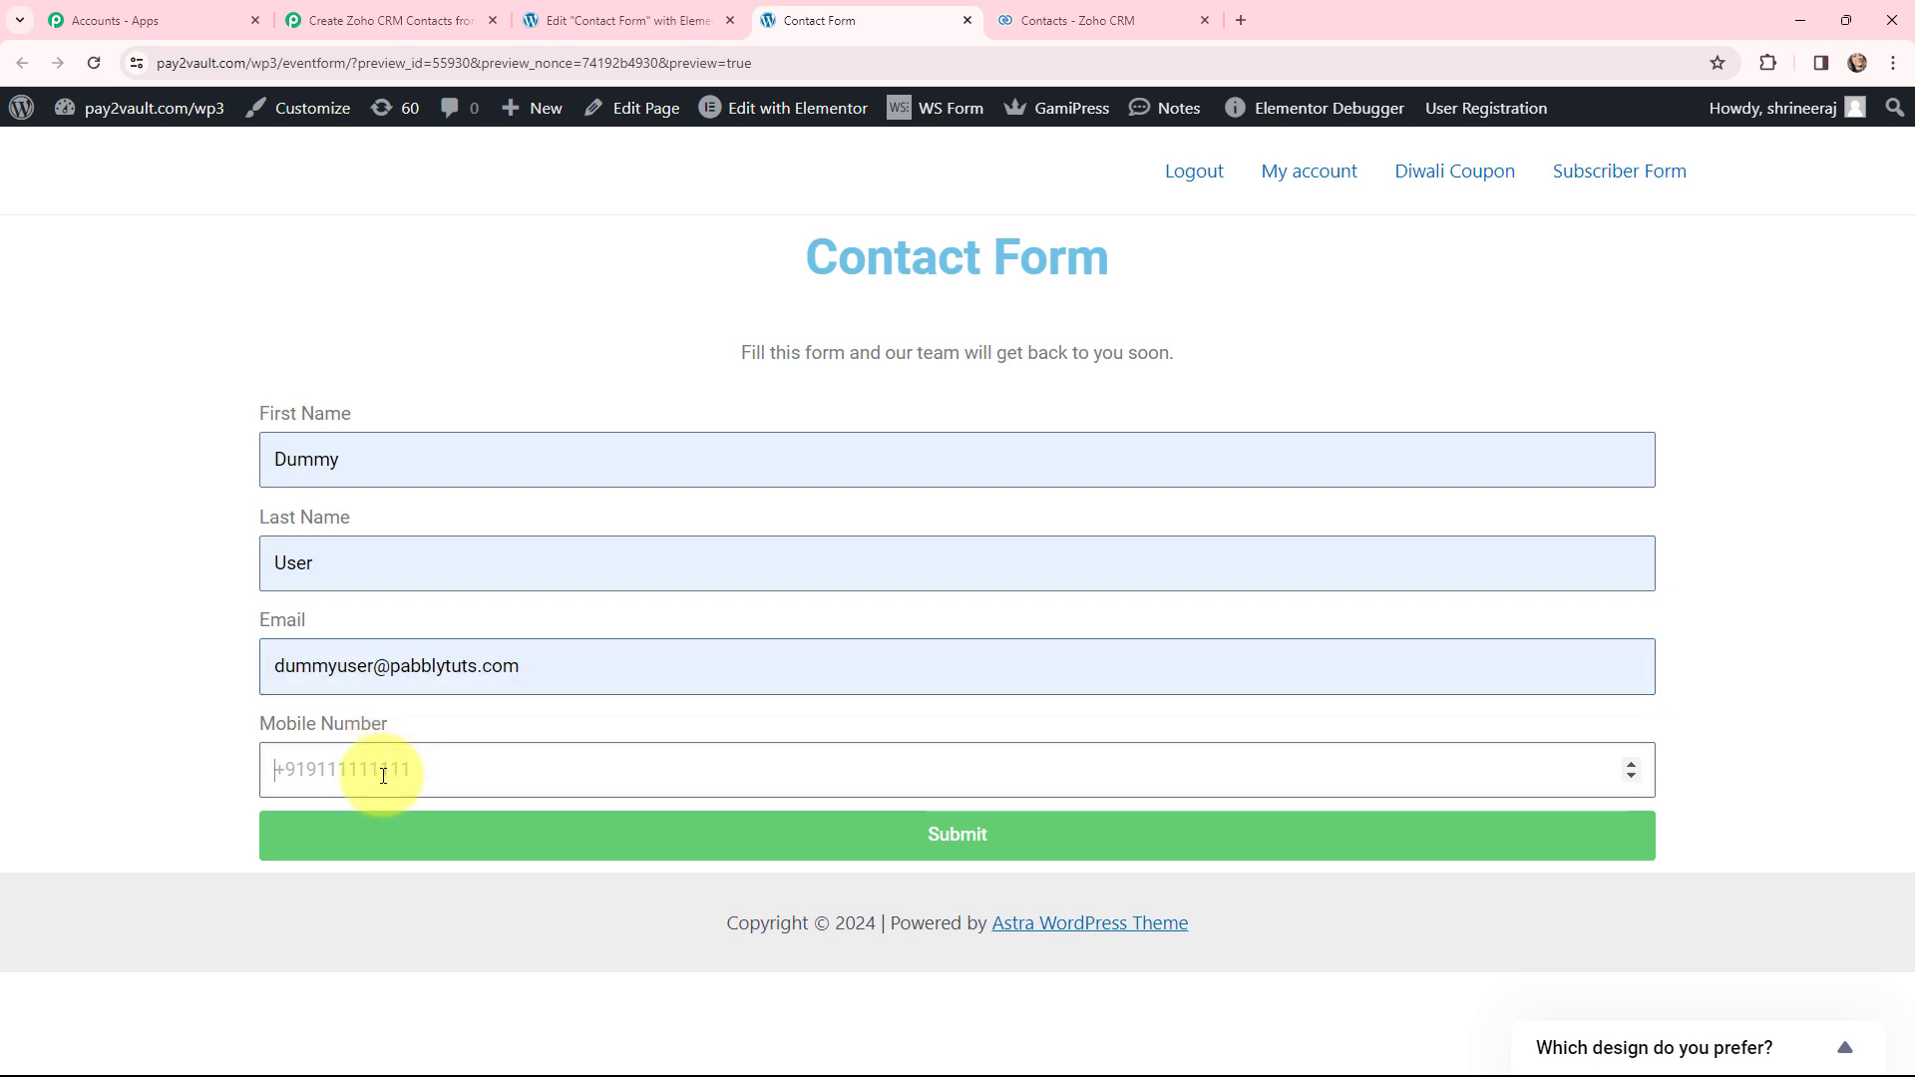
pyautogui.click(898, 839)
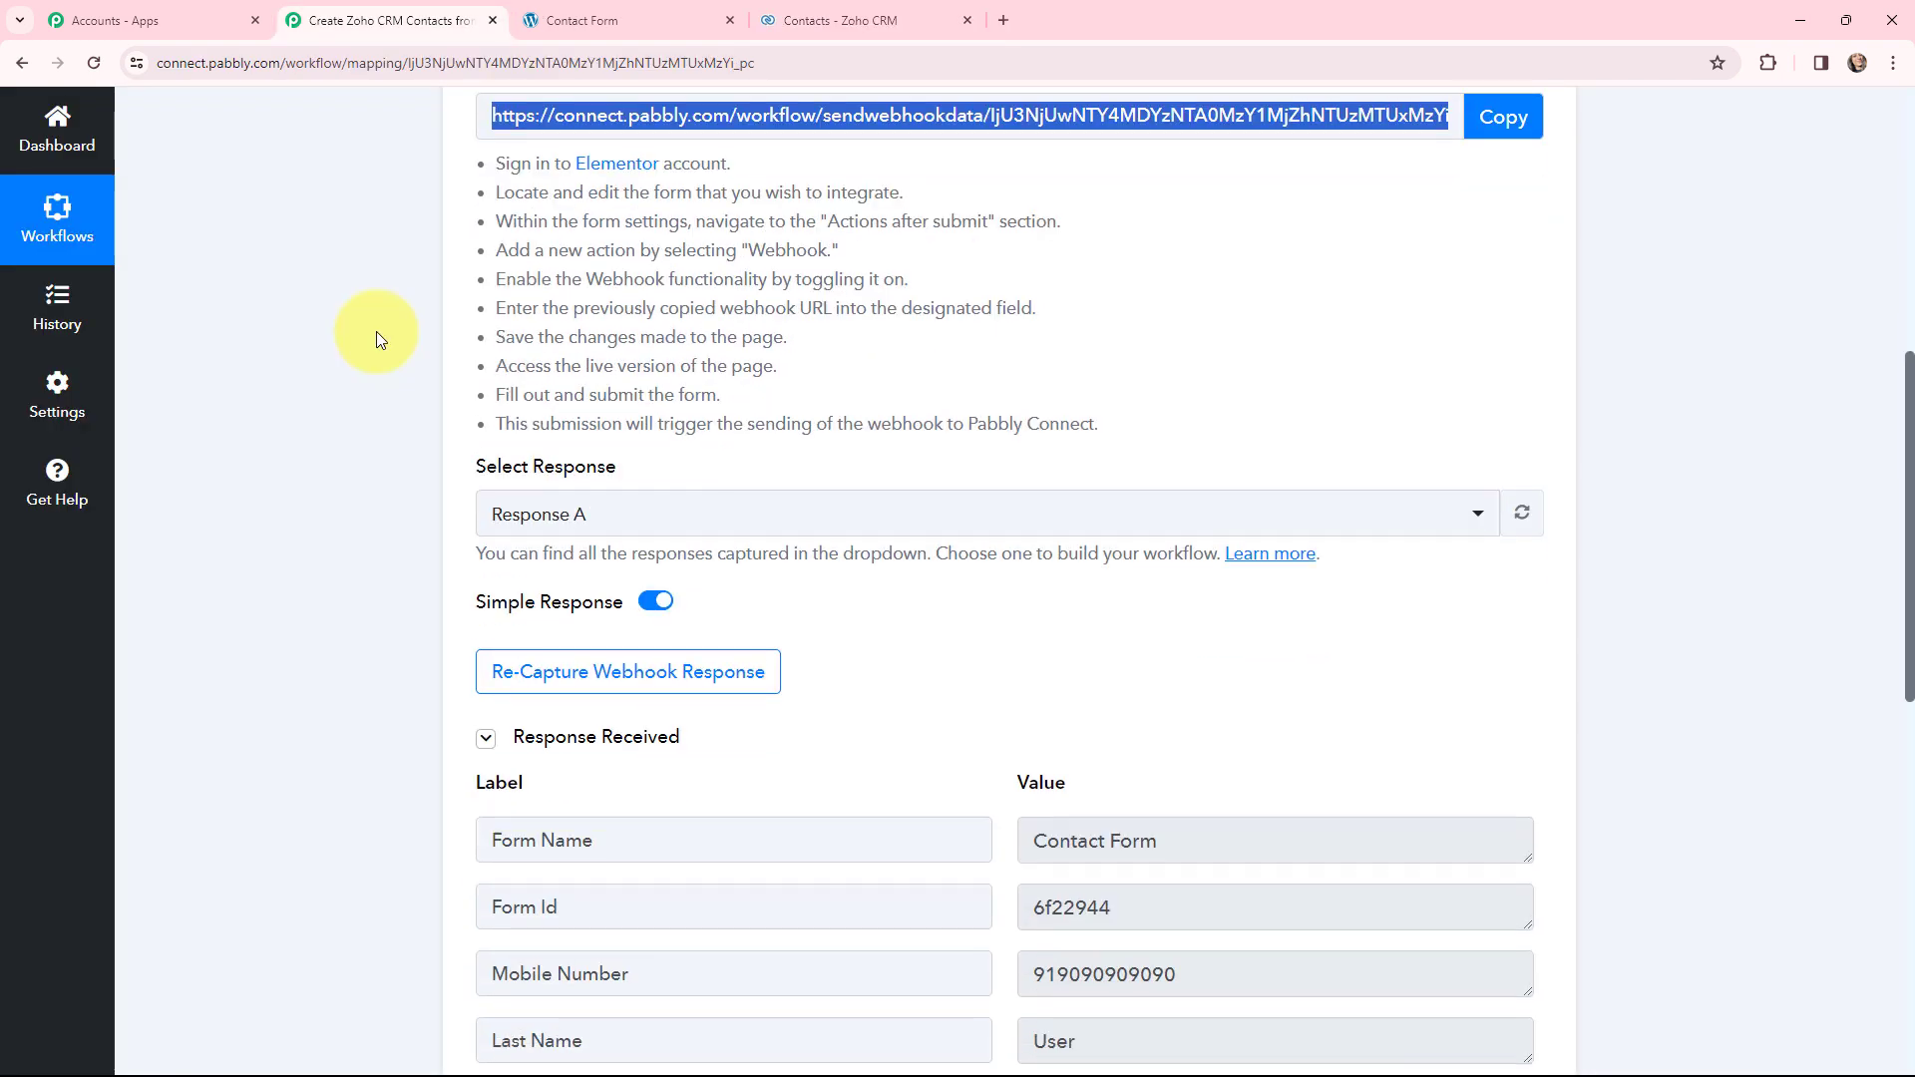
pyautogui.scroll(-3, 375, 332)
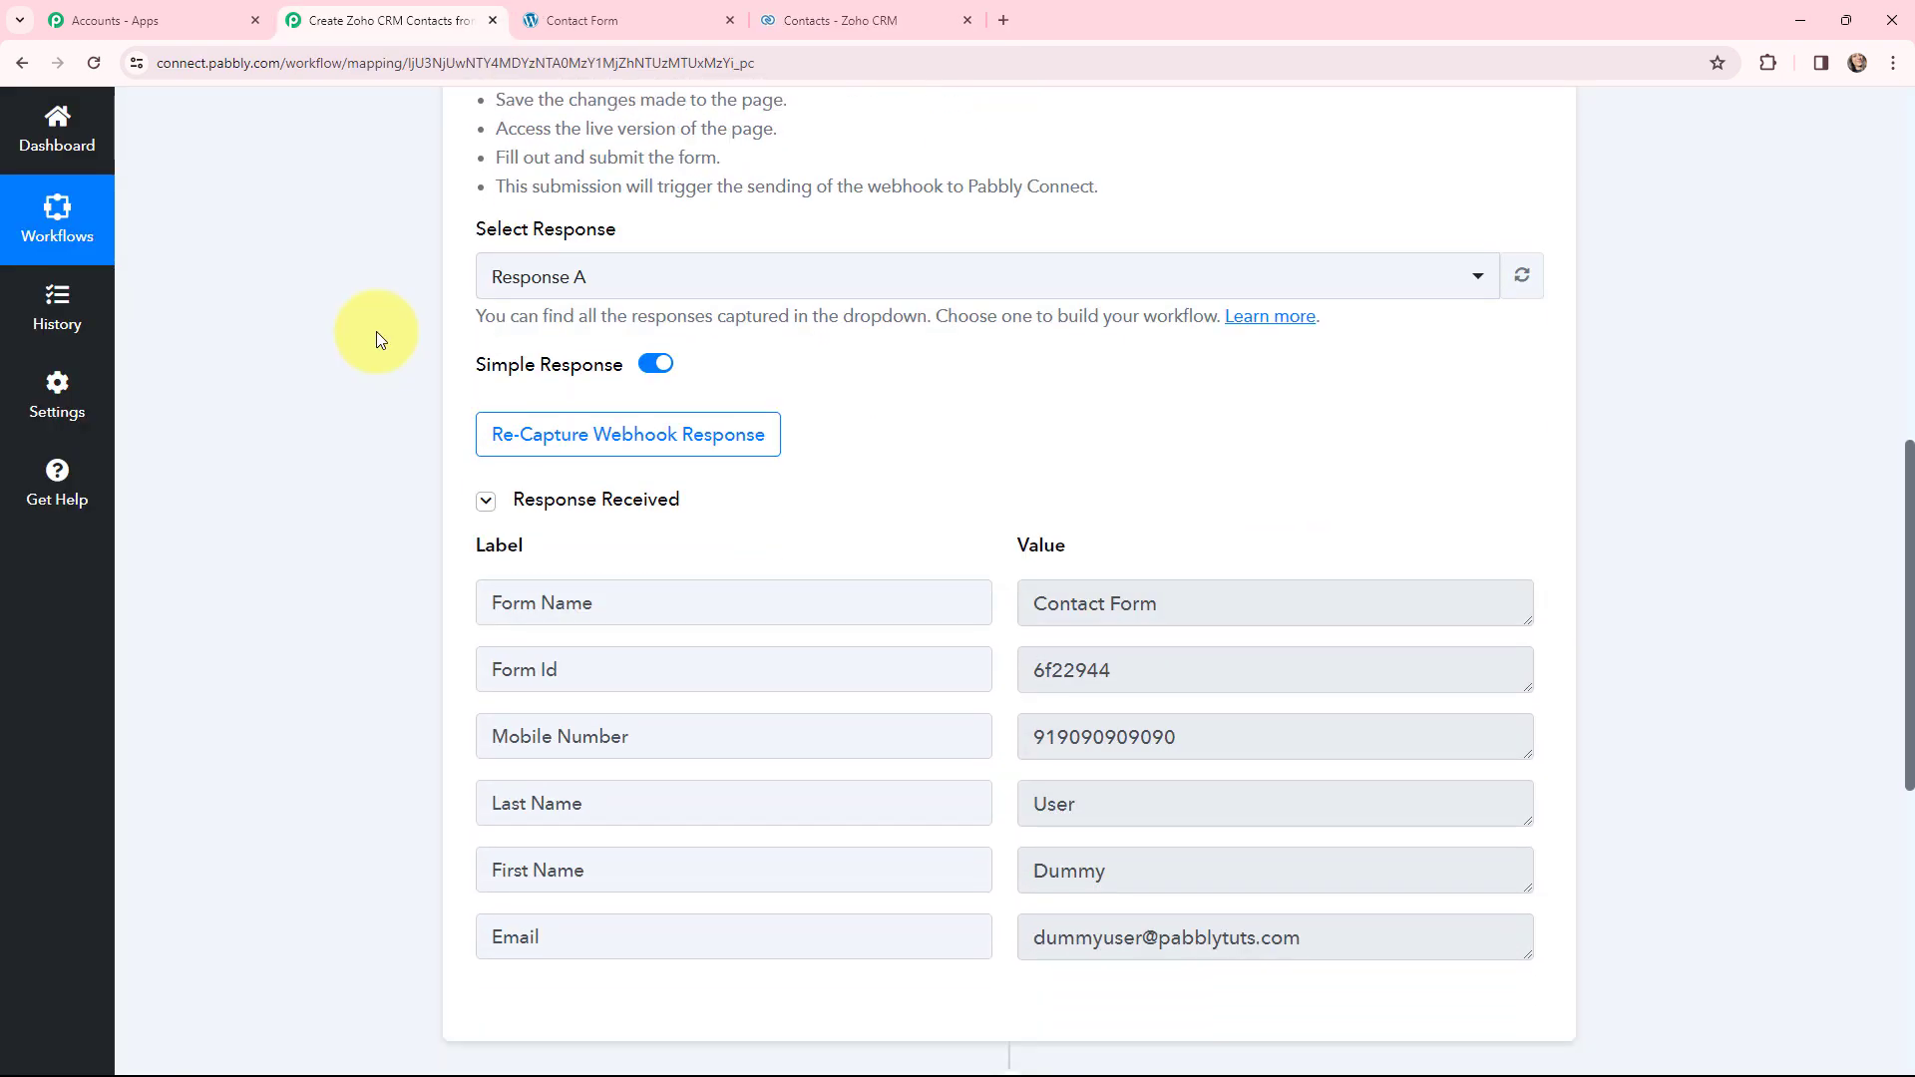
# - Review captured Response A: form name, form ID, mobile number, last name, first name and email
pyautogui.scroll(-2, 375, 332)
pyautogui.click(1186, 400)
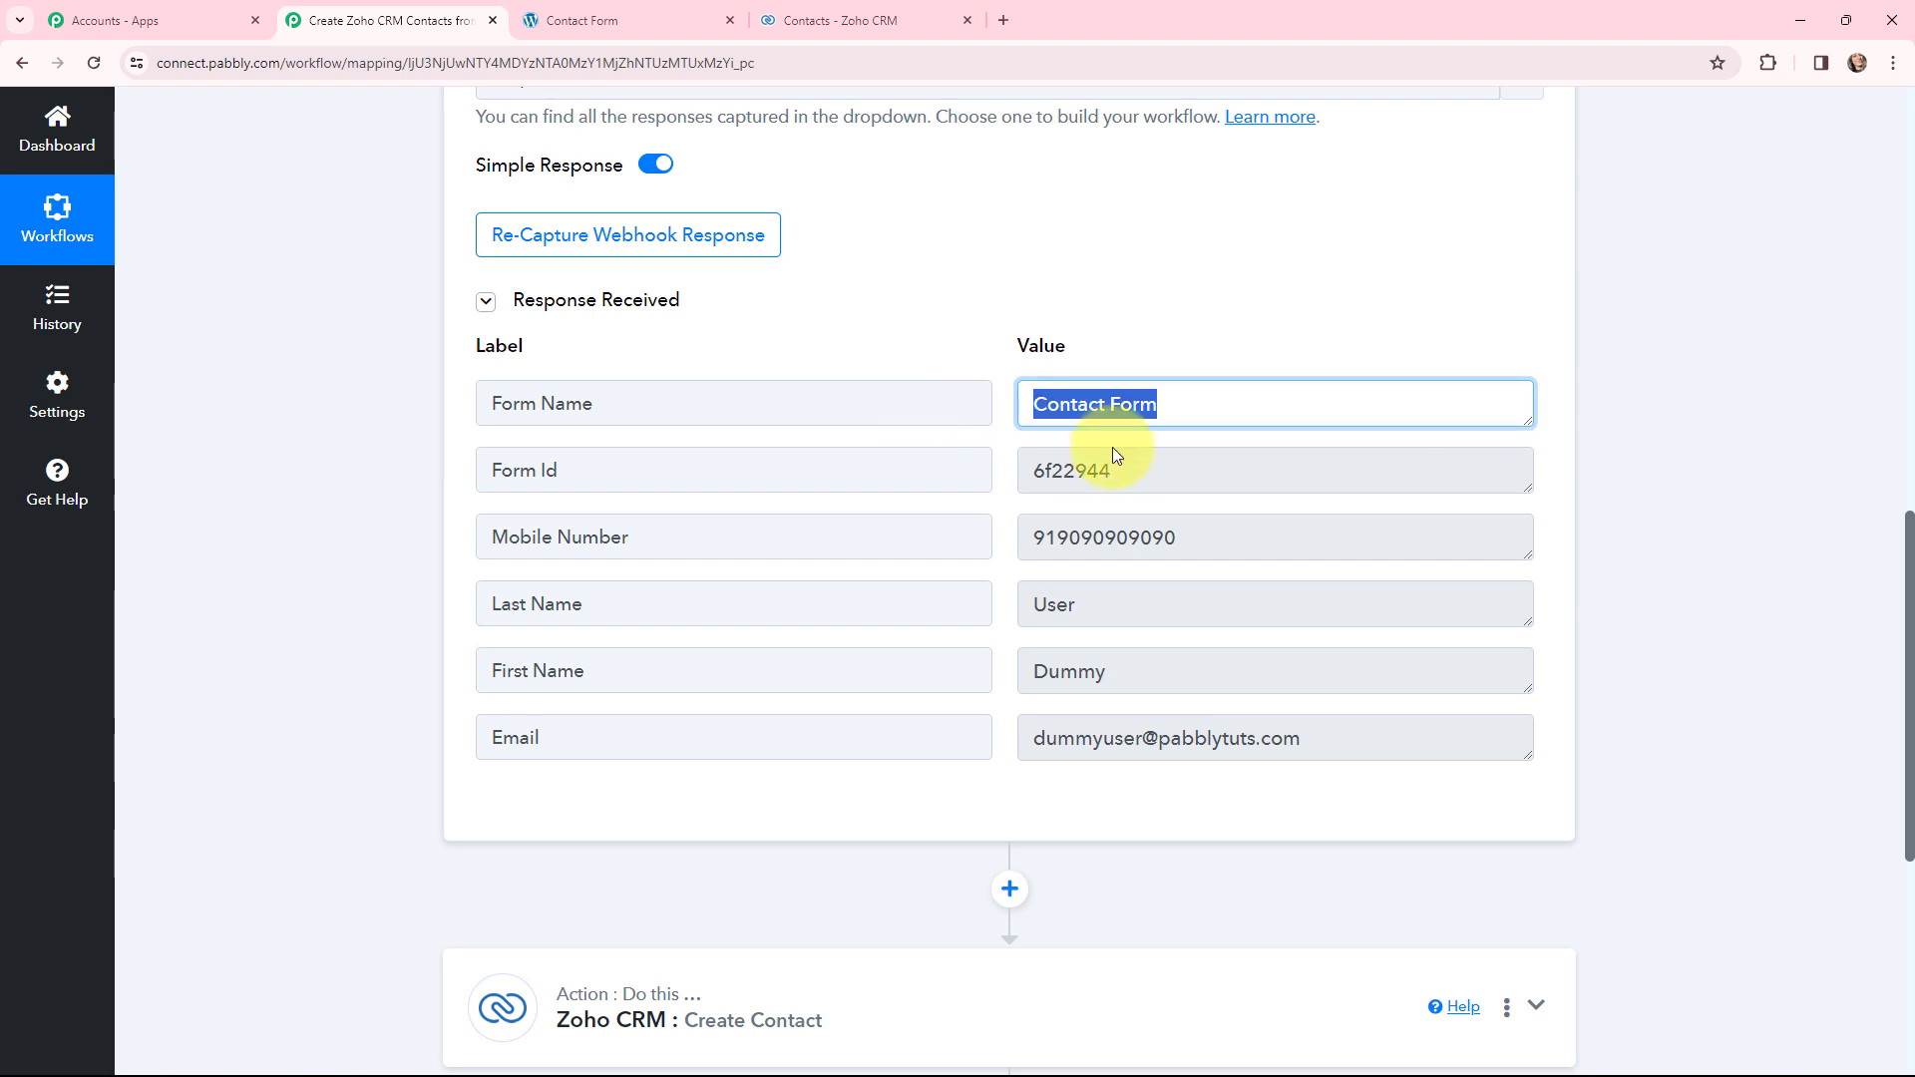
pyautogui.click(1133, 462)
pyautogui.click(1202, 534)
pyautogui.click(1146, 598)
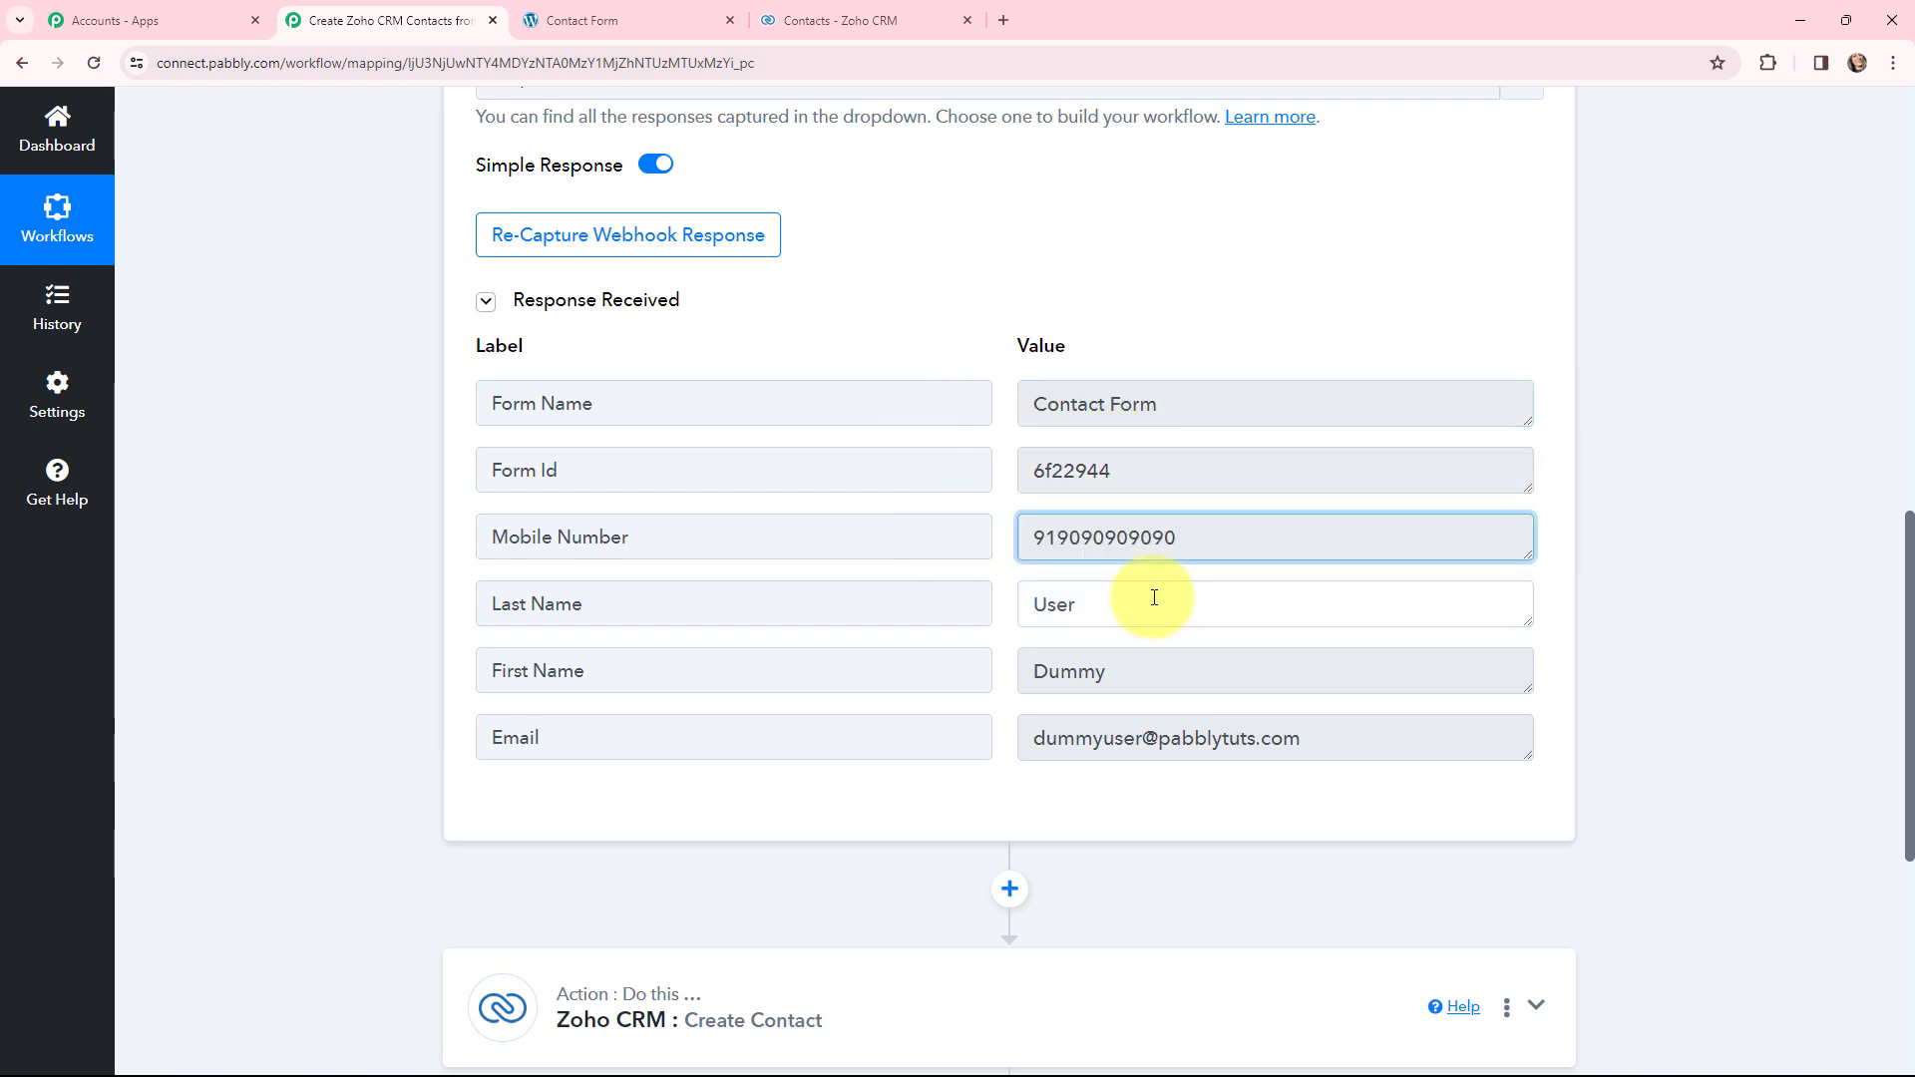
pyautogui.click(1177, 670)
pyautogui.click(1271, 735)
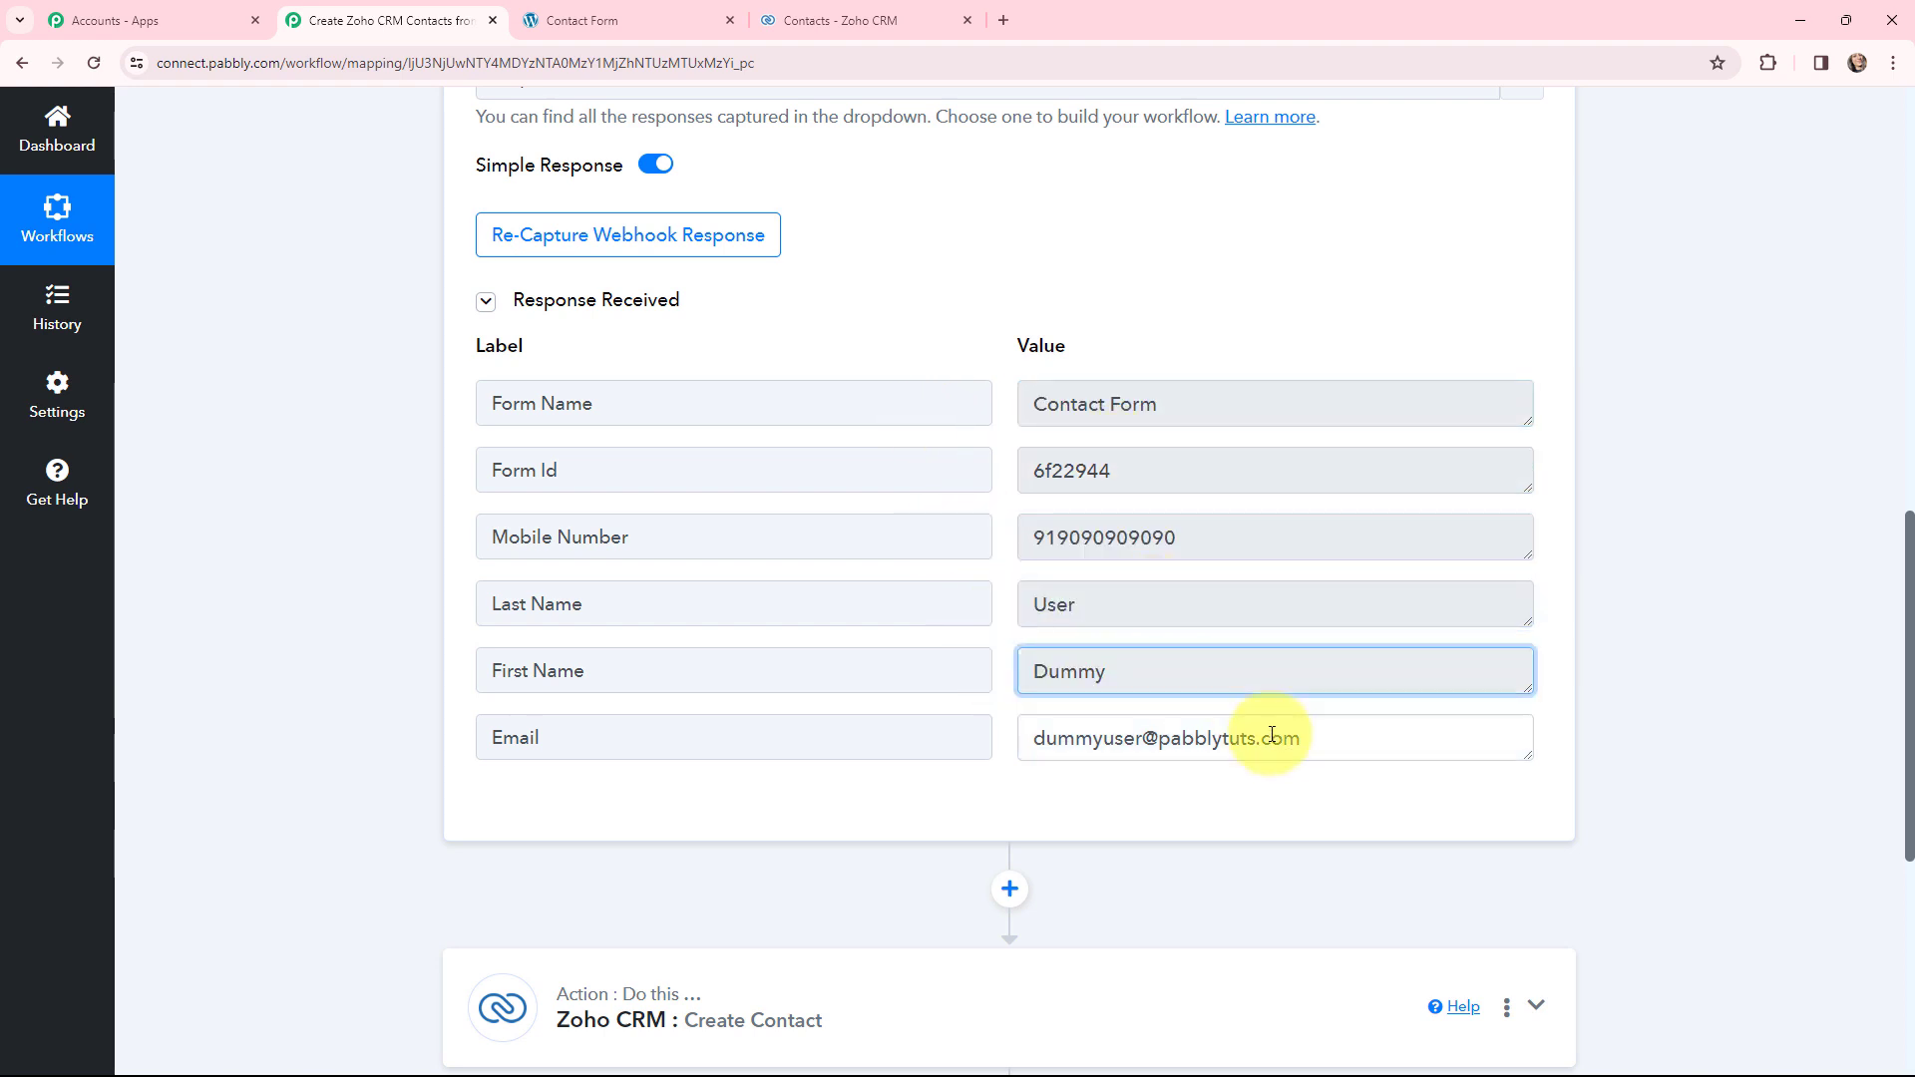
pyautogui.click(1709, 579)
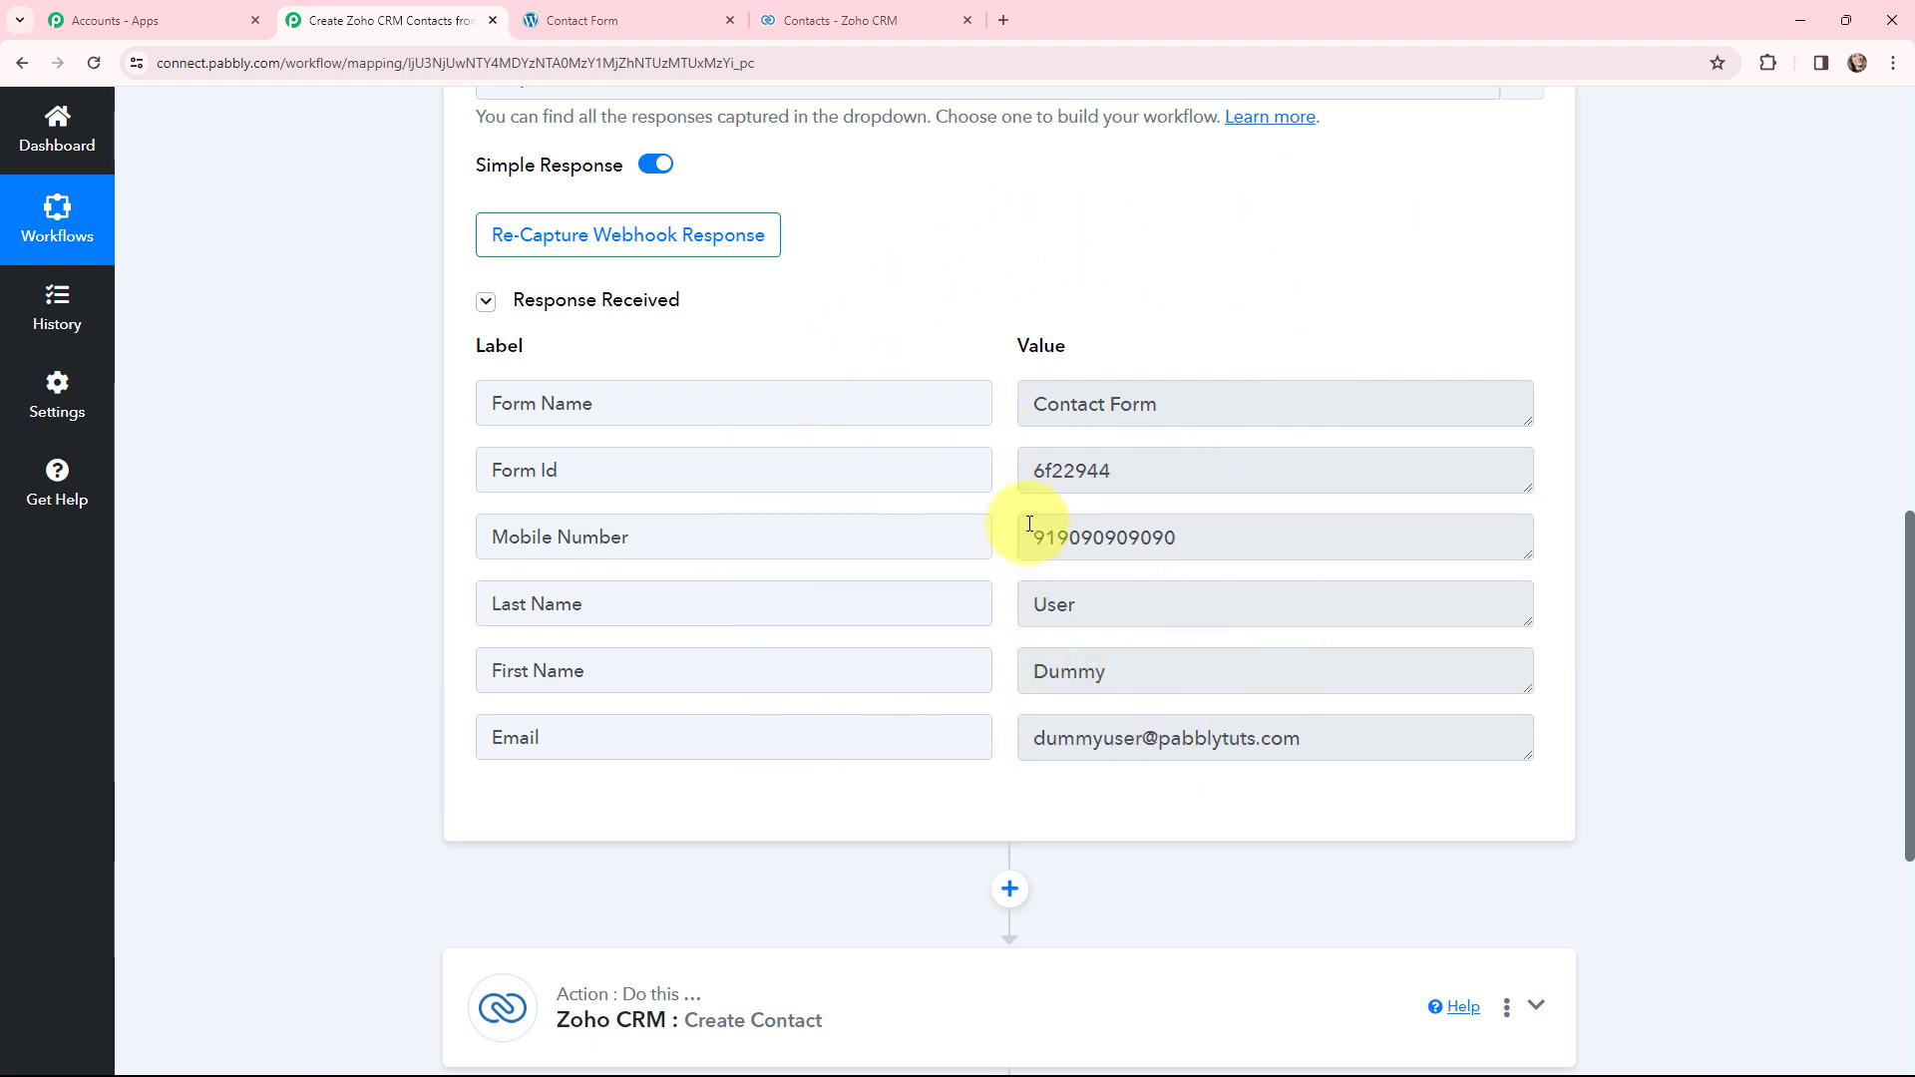
pyautogui.scroll(-4, 1026, 522)
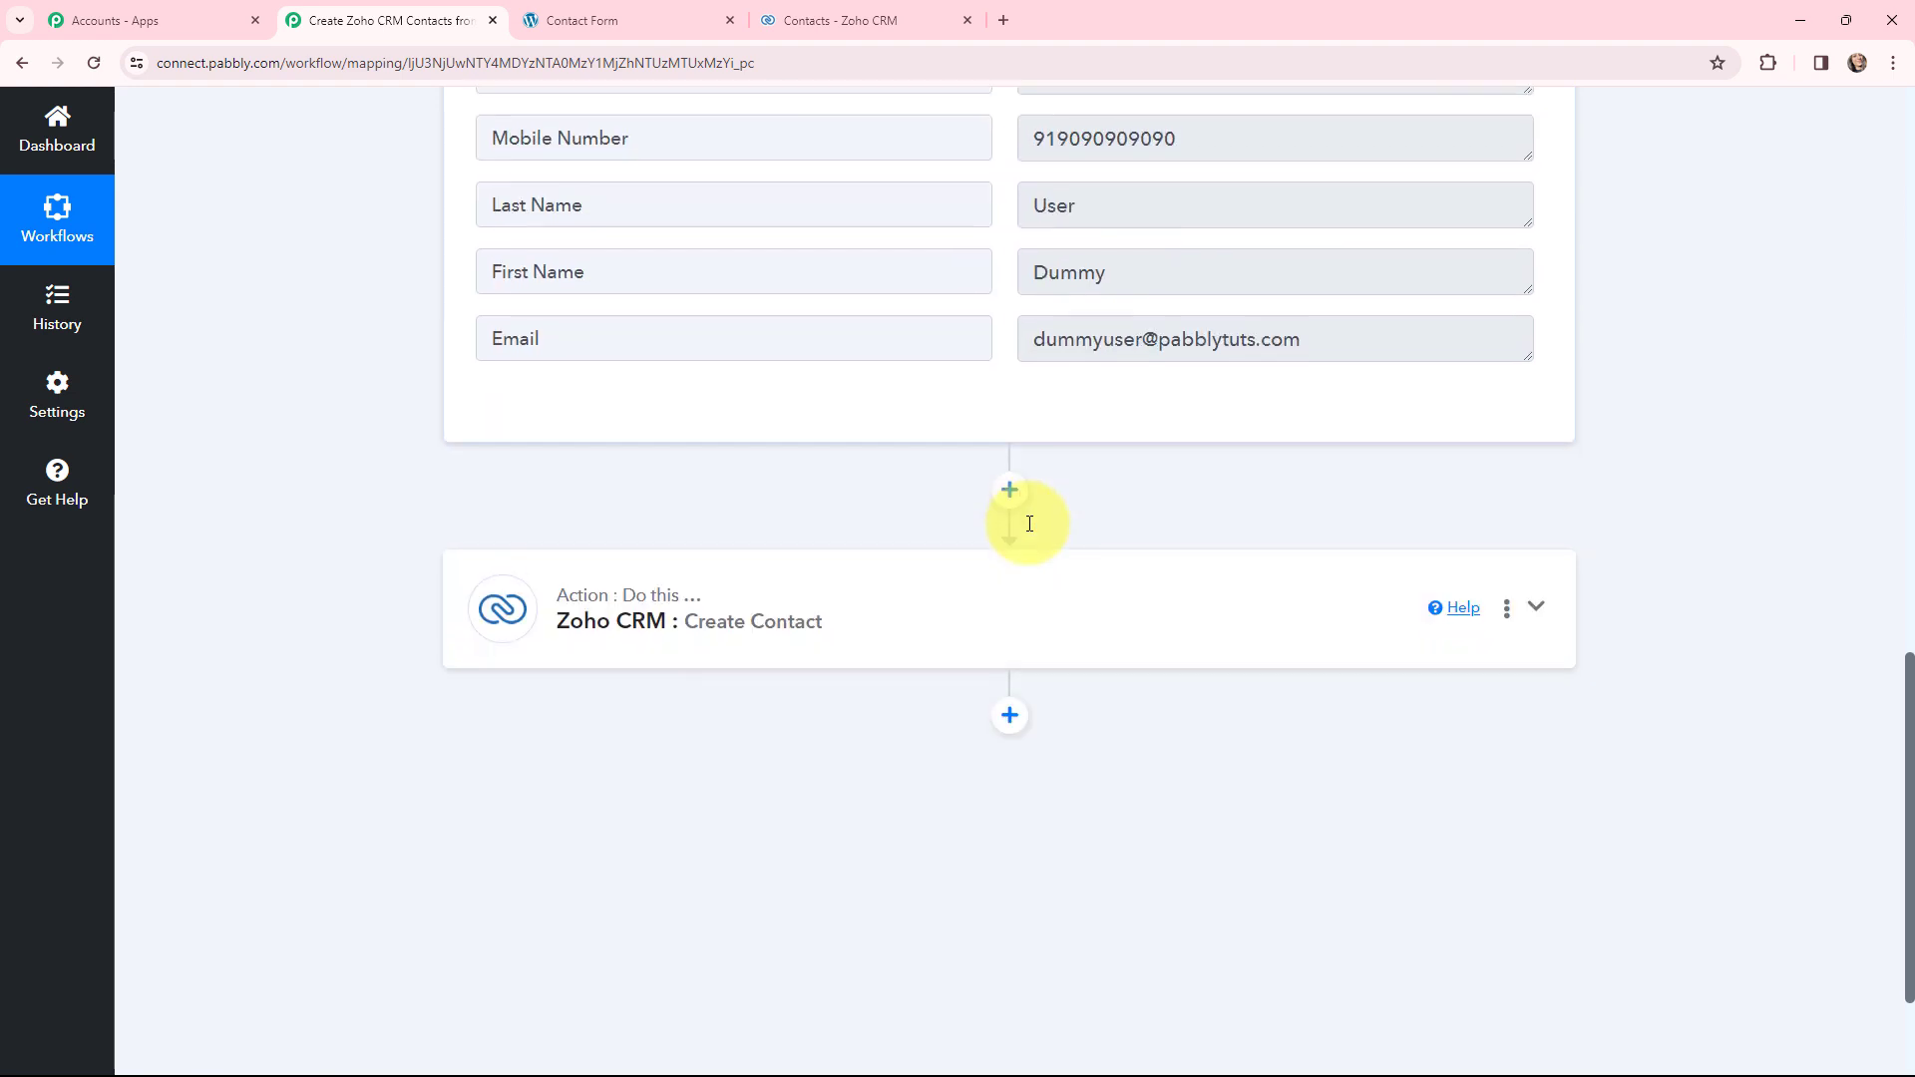
# - Expand the Zoho CRM Create Contact action and start a new Zoho CRM #6 connection
pyautogui.click(603, 622)
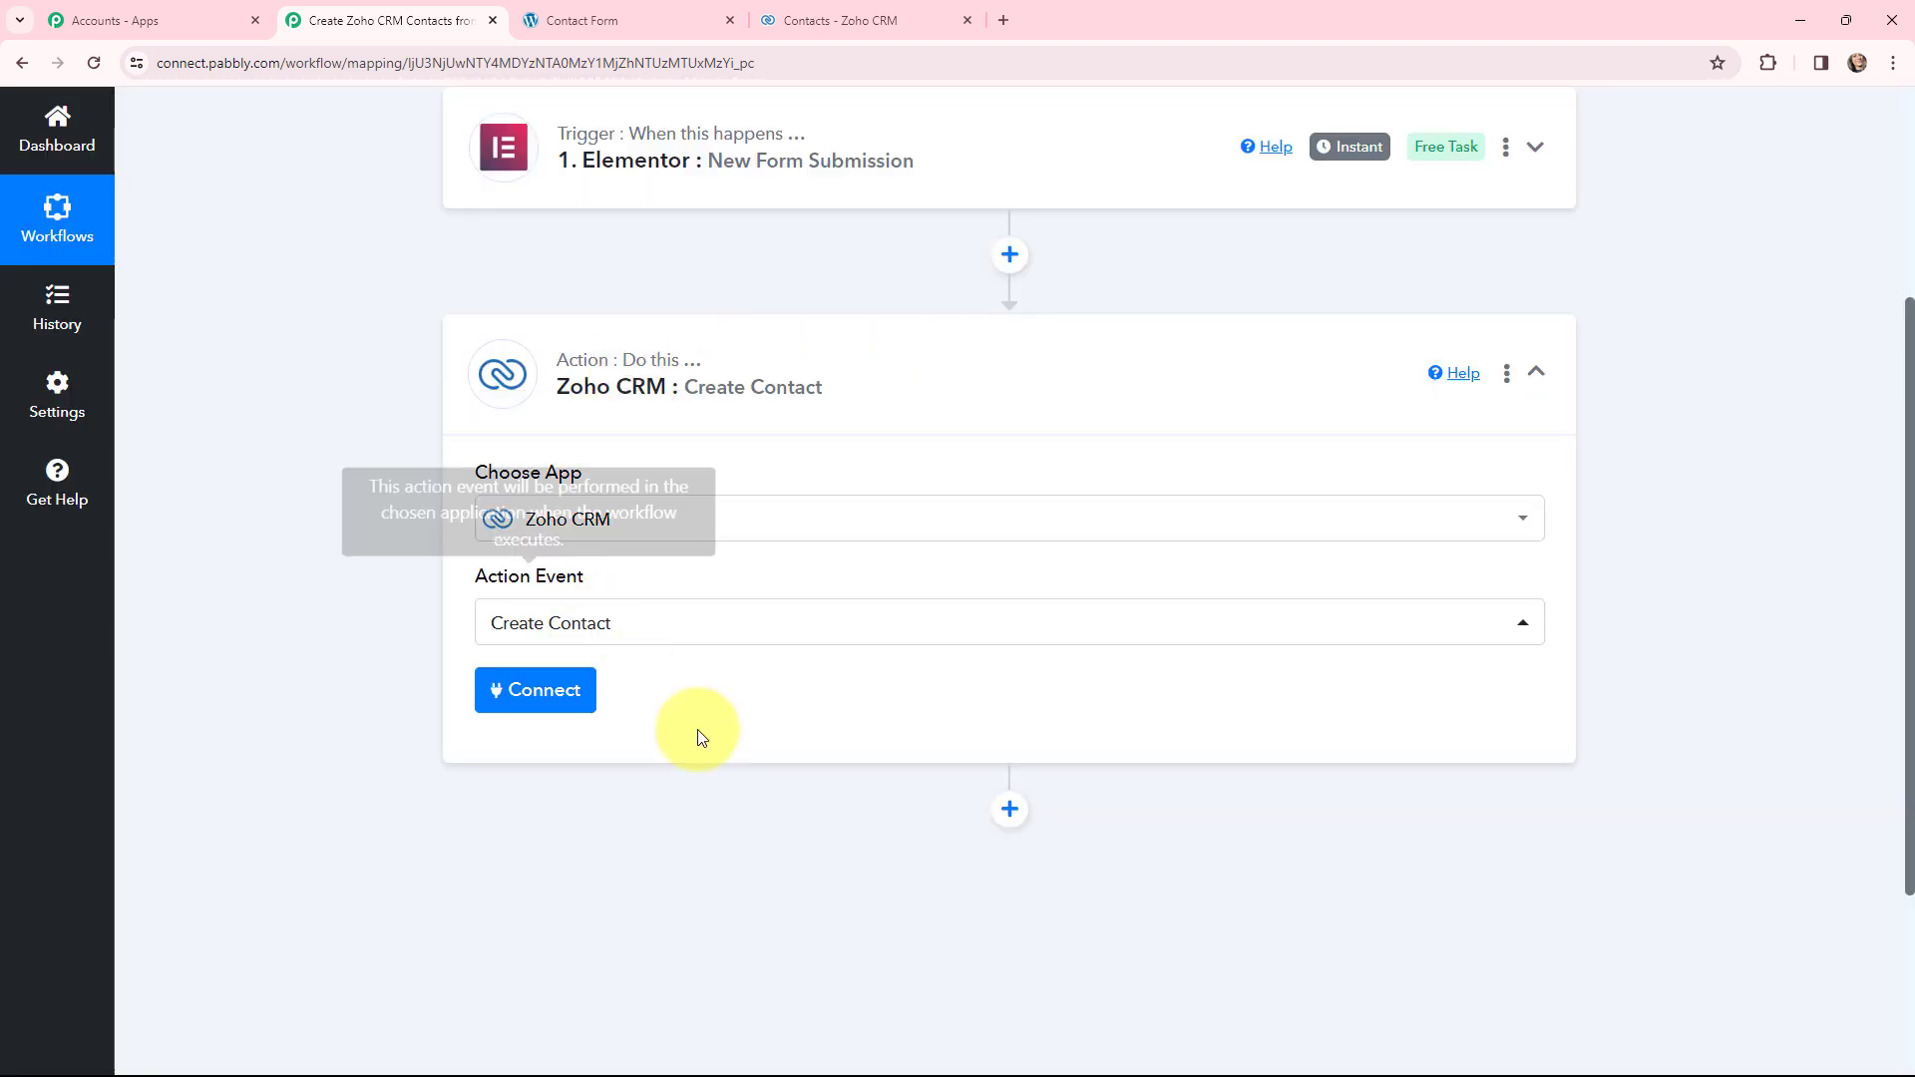
pyautogui.click(536, 693)
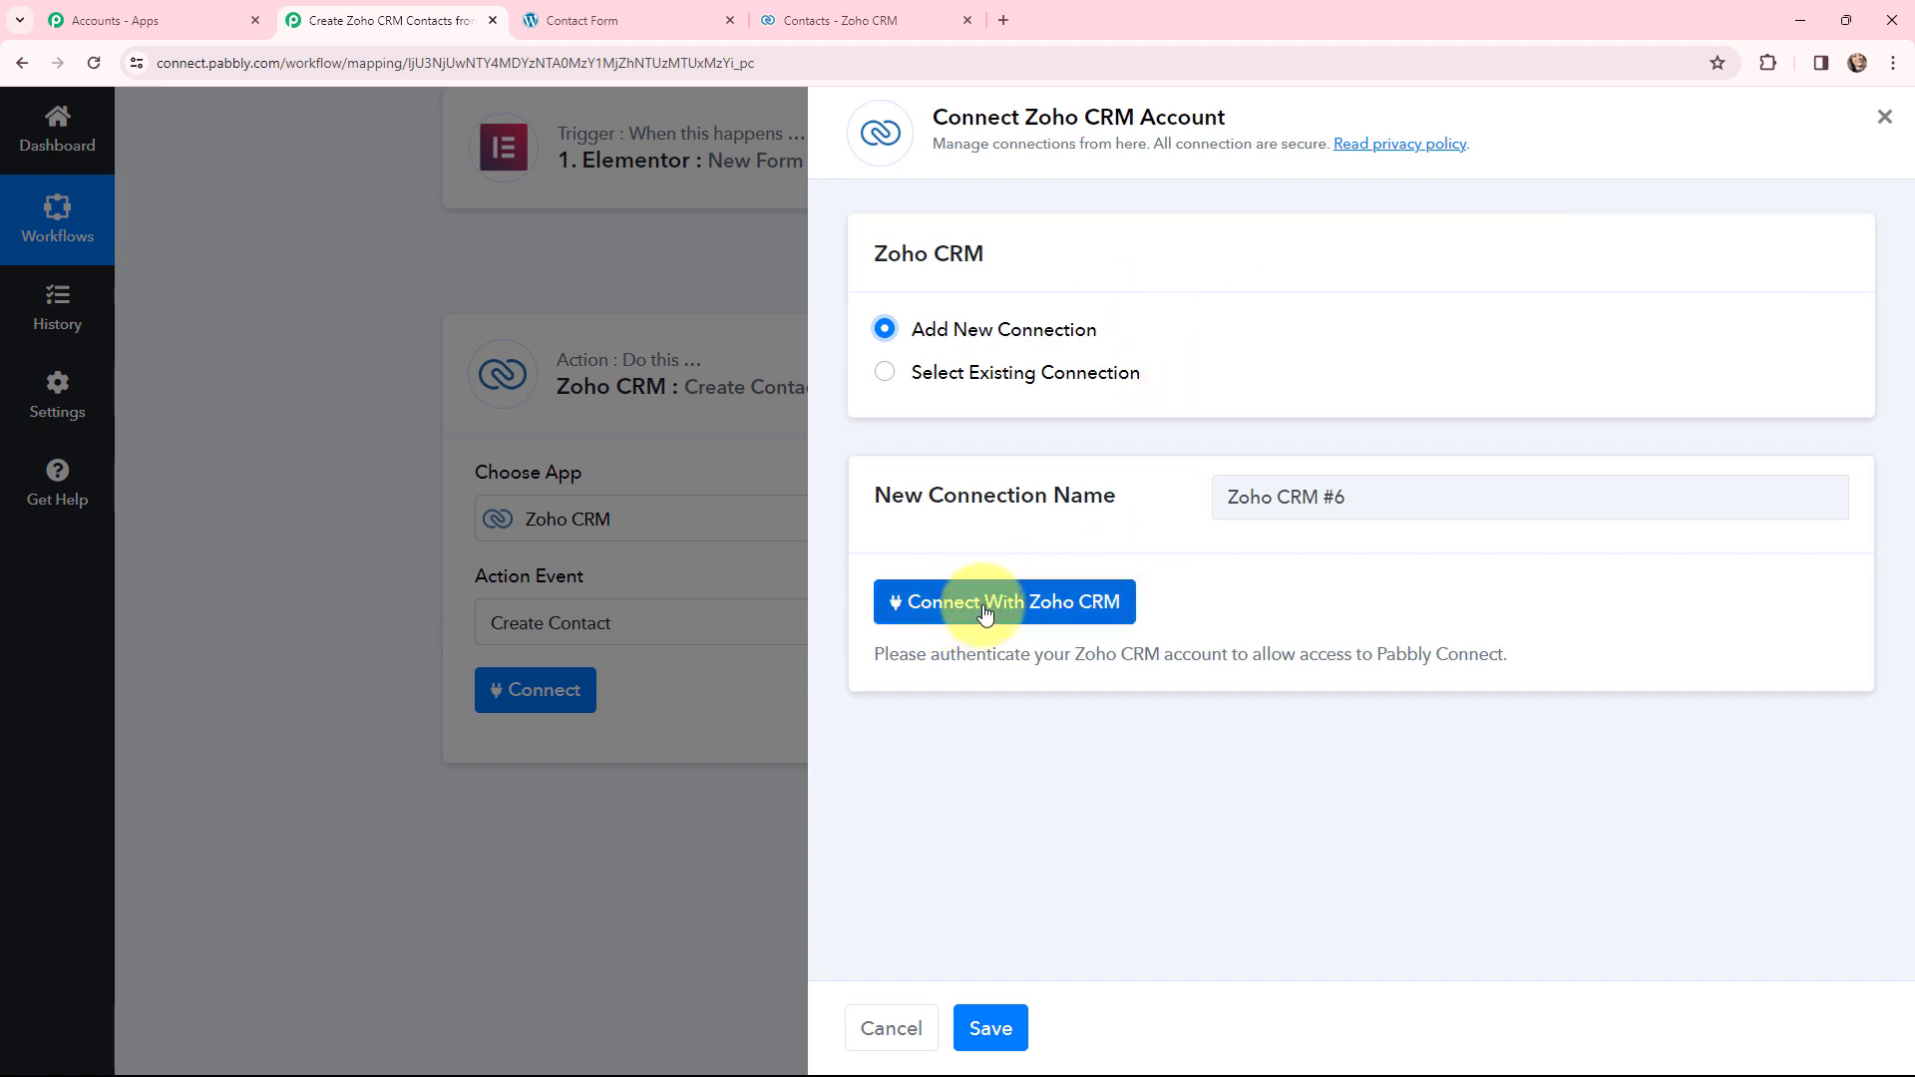
pyautogui.click(987, 609)
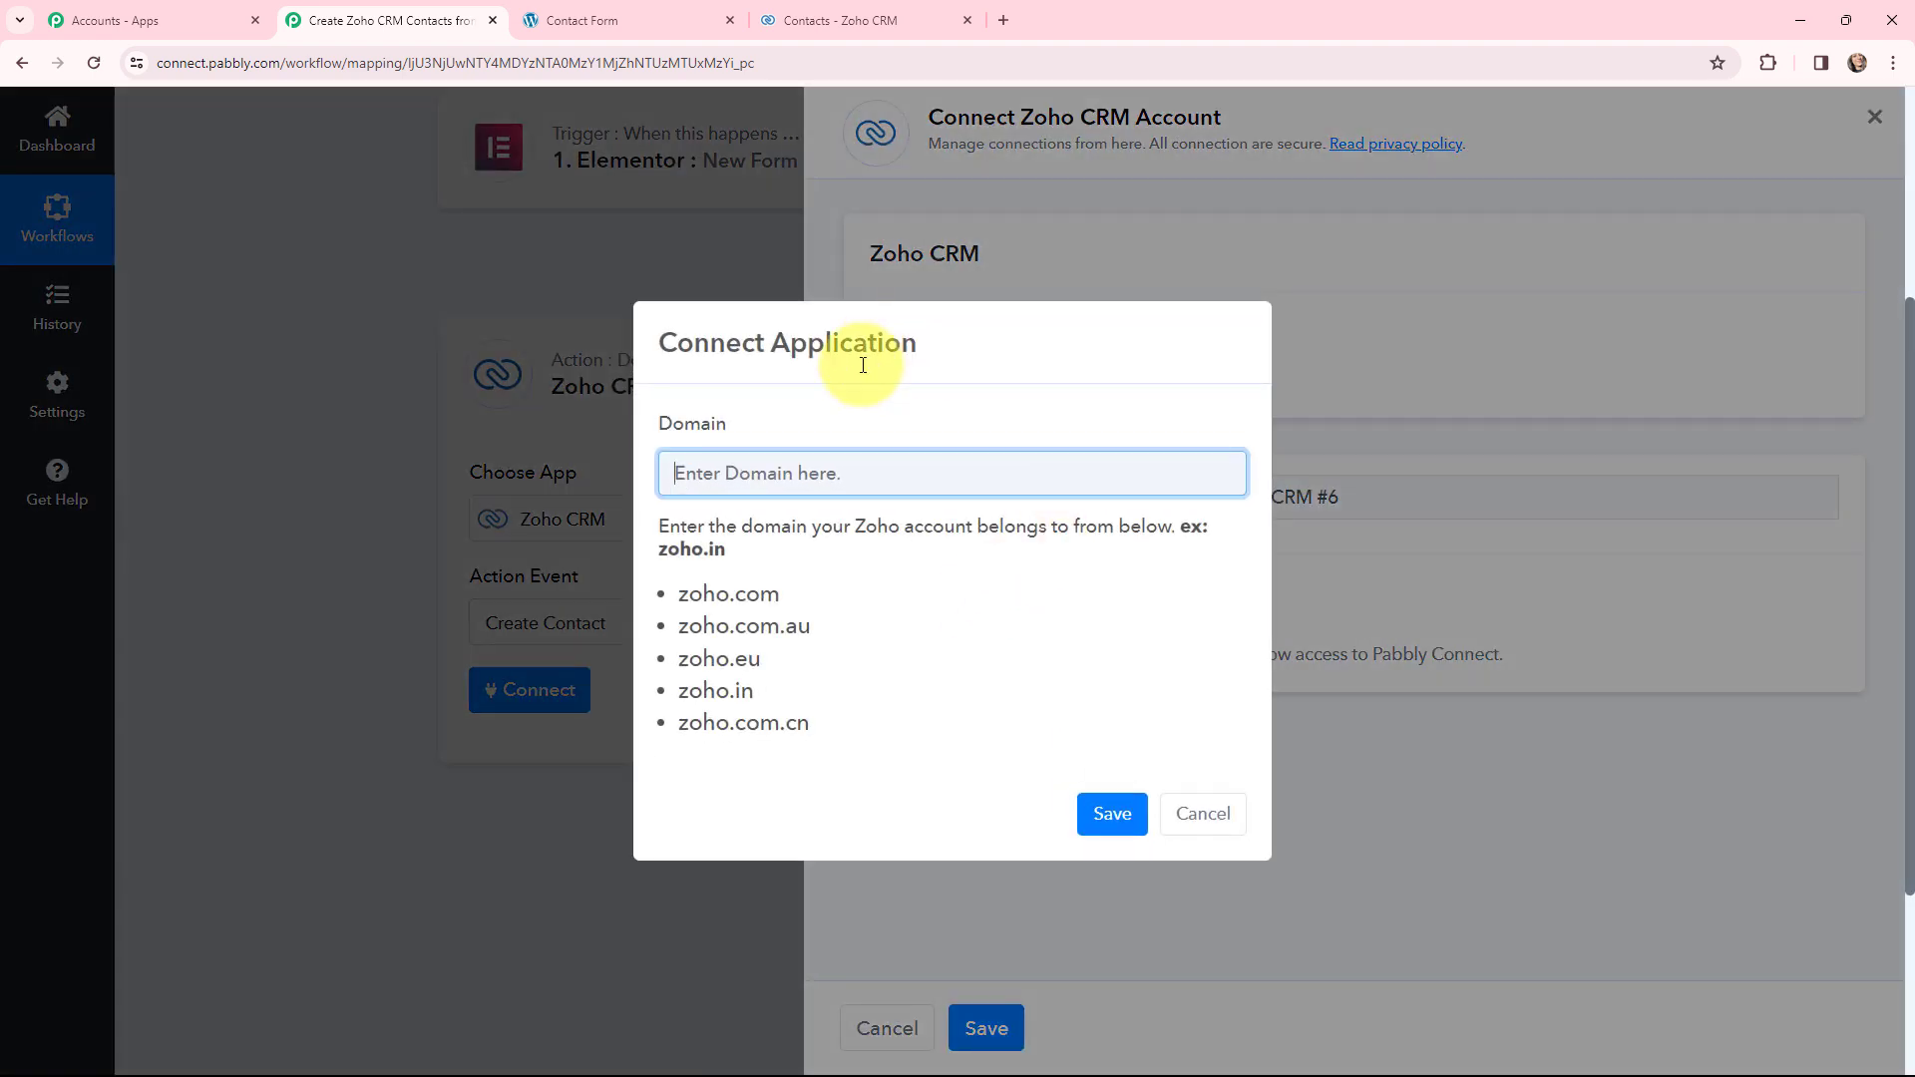
# - Copy zoho.in from the Zoho CRM address bar into the connection's Domain field
pyautogui.click(848, 20)
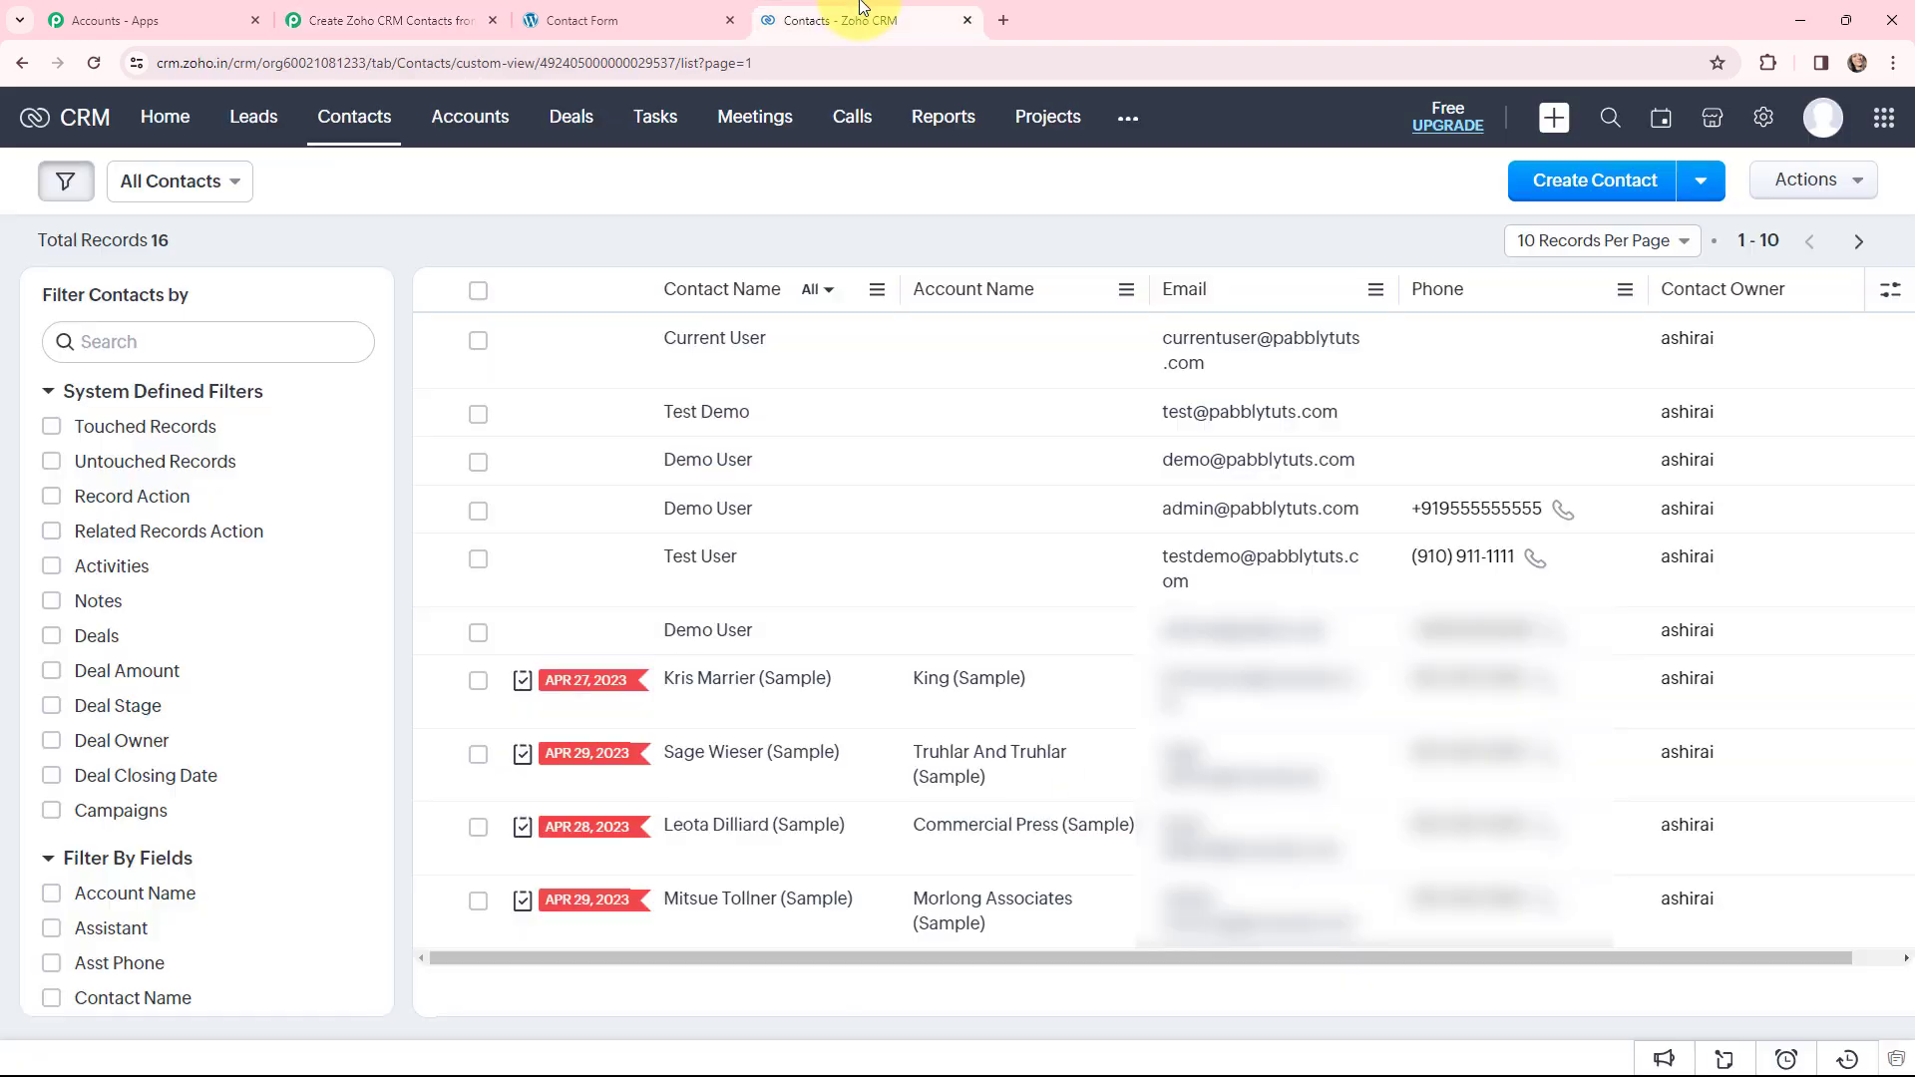
pyautogui.click(773, 60)
pyautogui.click(187, 60)
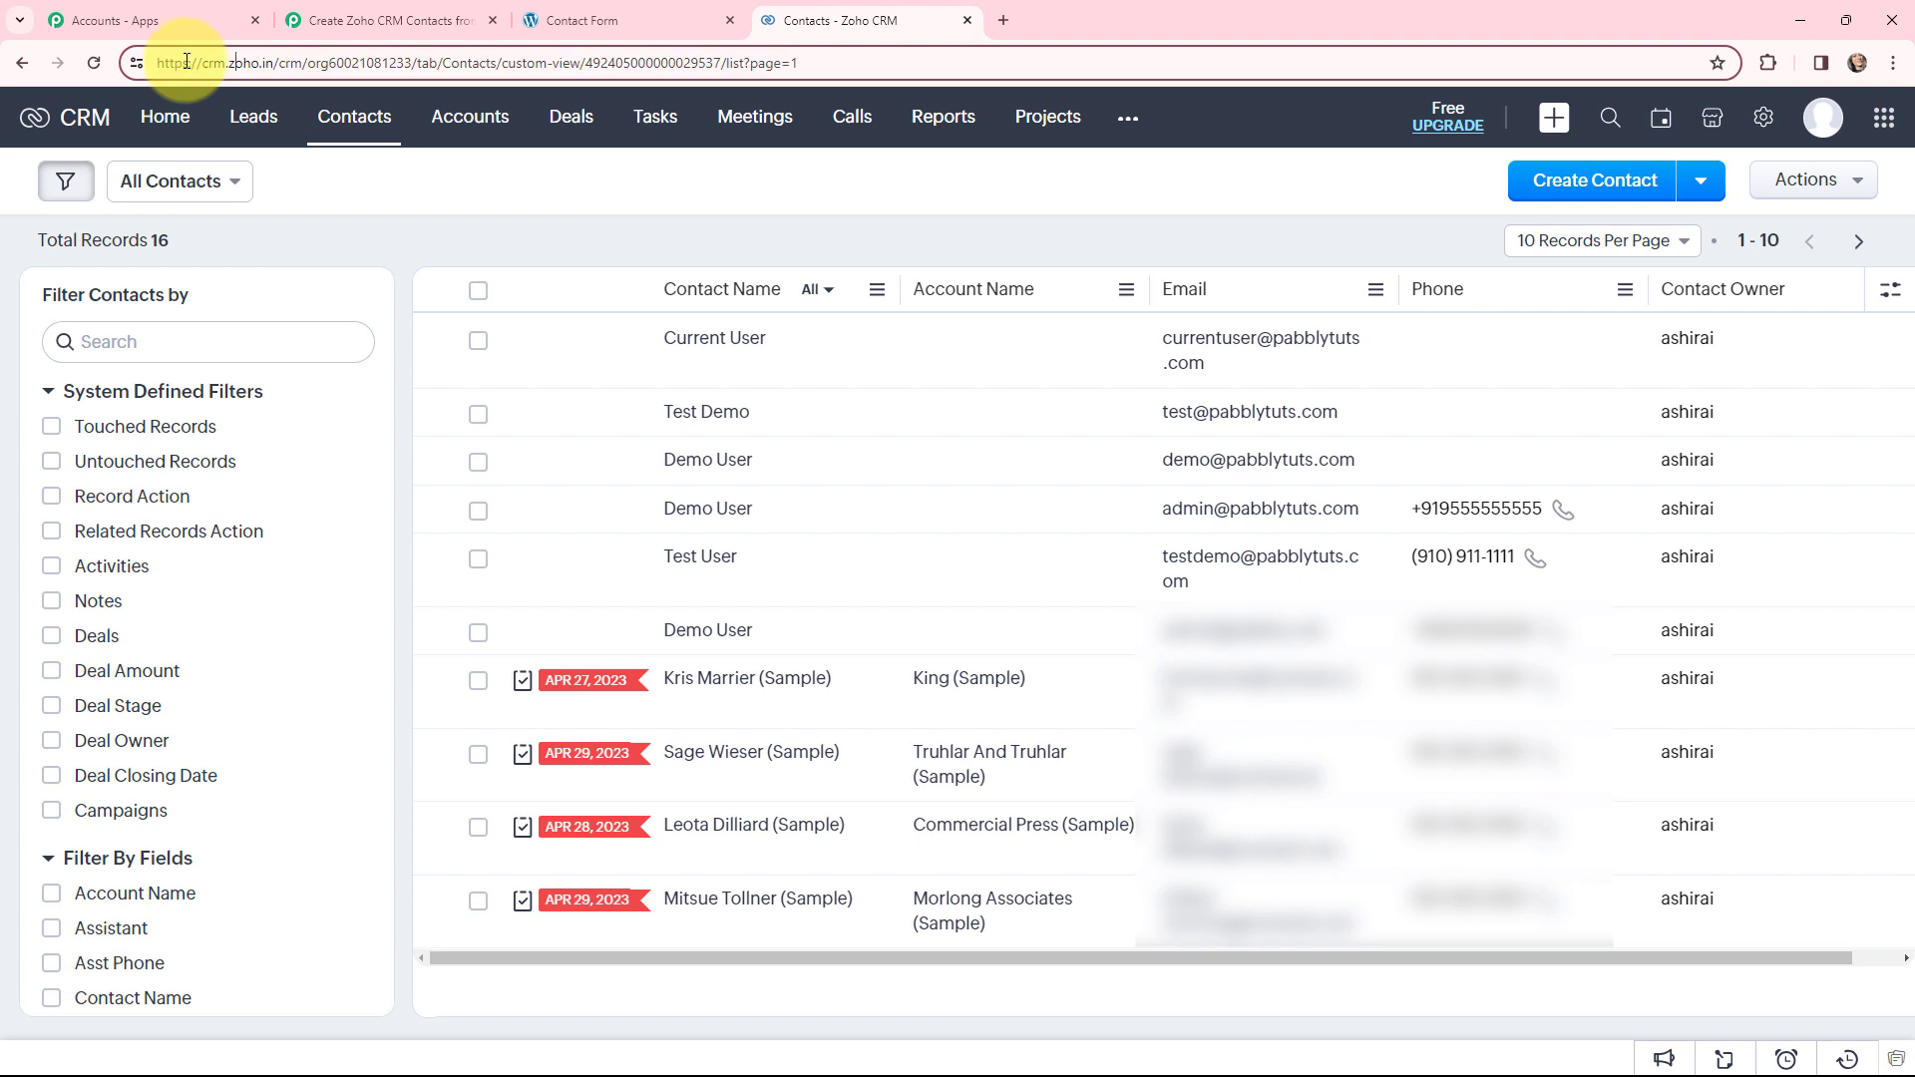
pyautogui.moveTo(230, 62); pyautogui.dragTo(272, 73)
pyautogui.hotkey('ctrl', 'c')
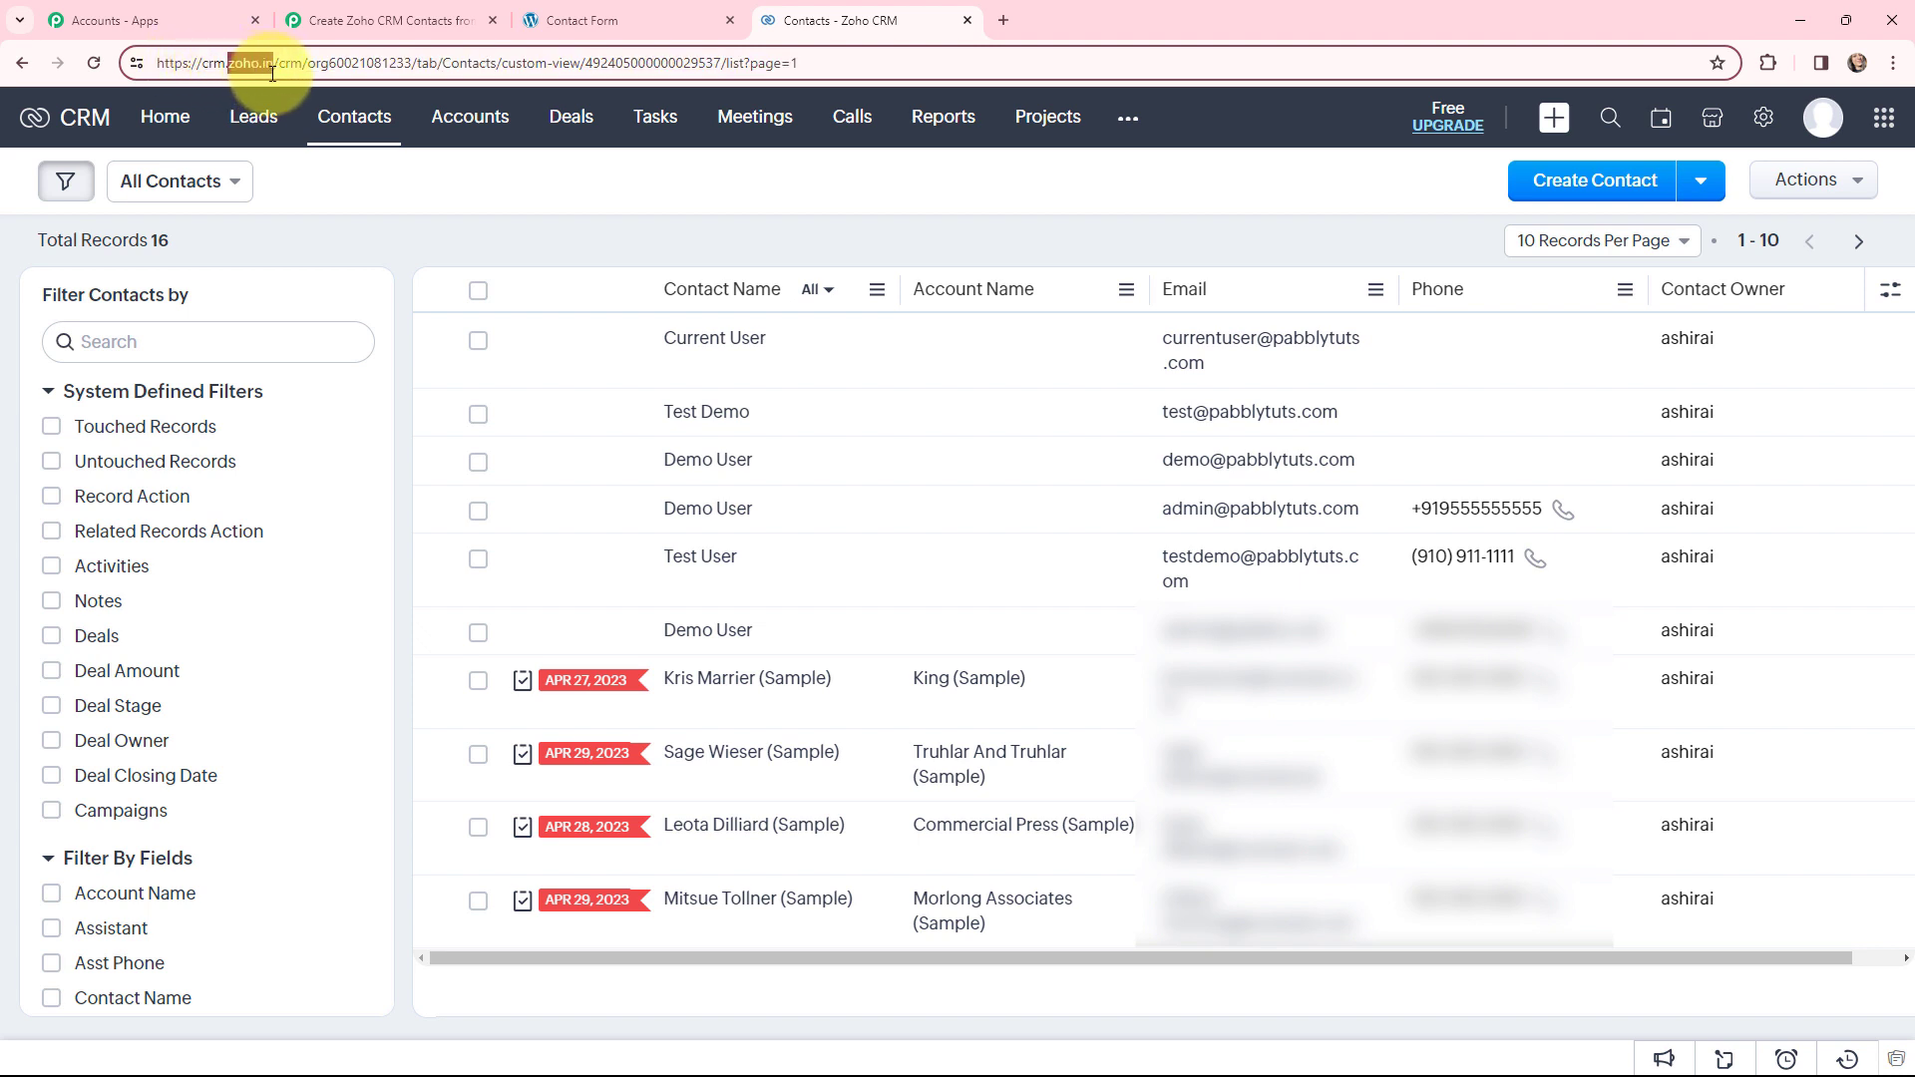
pyautogui.click(389, 20)
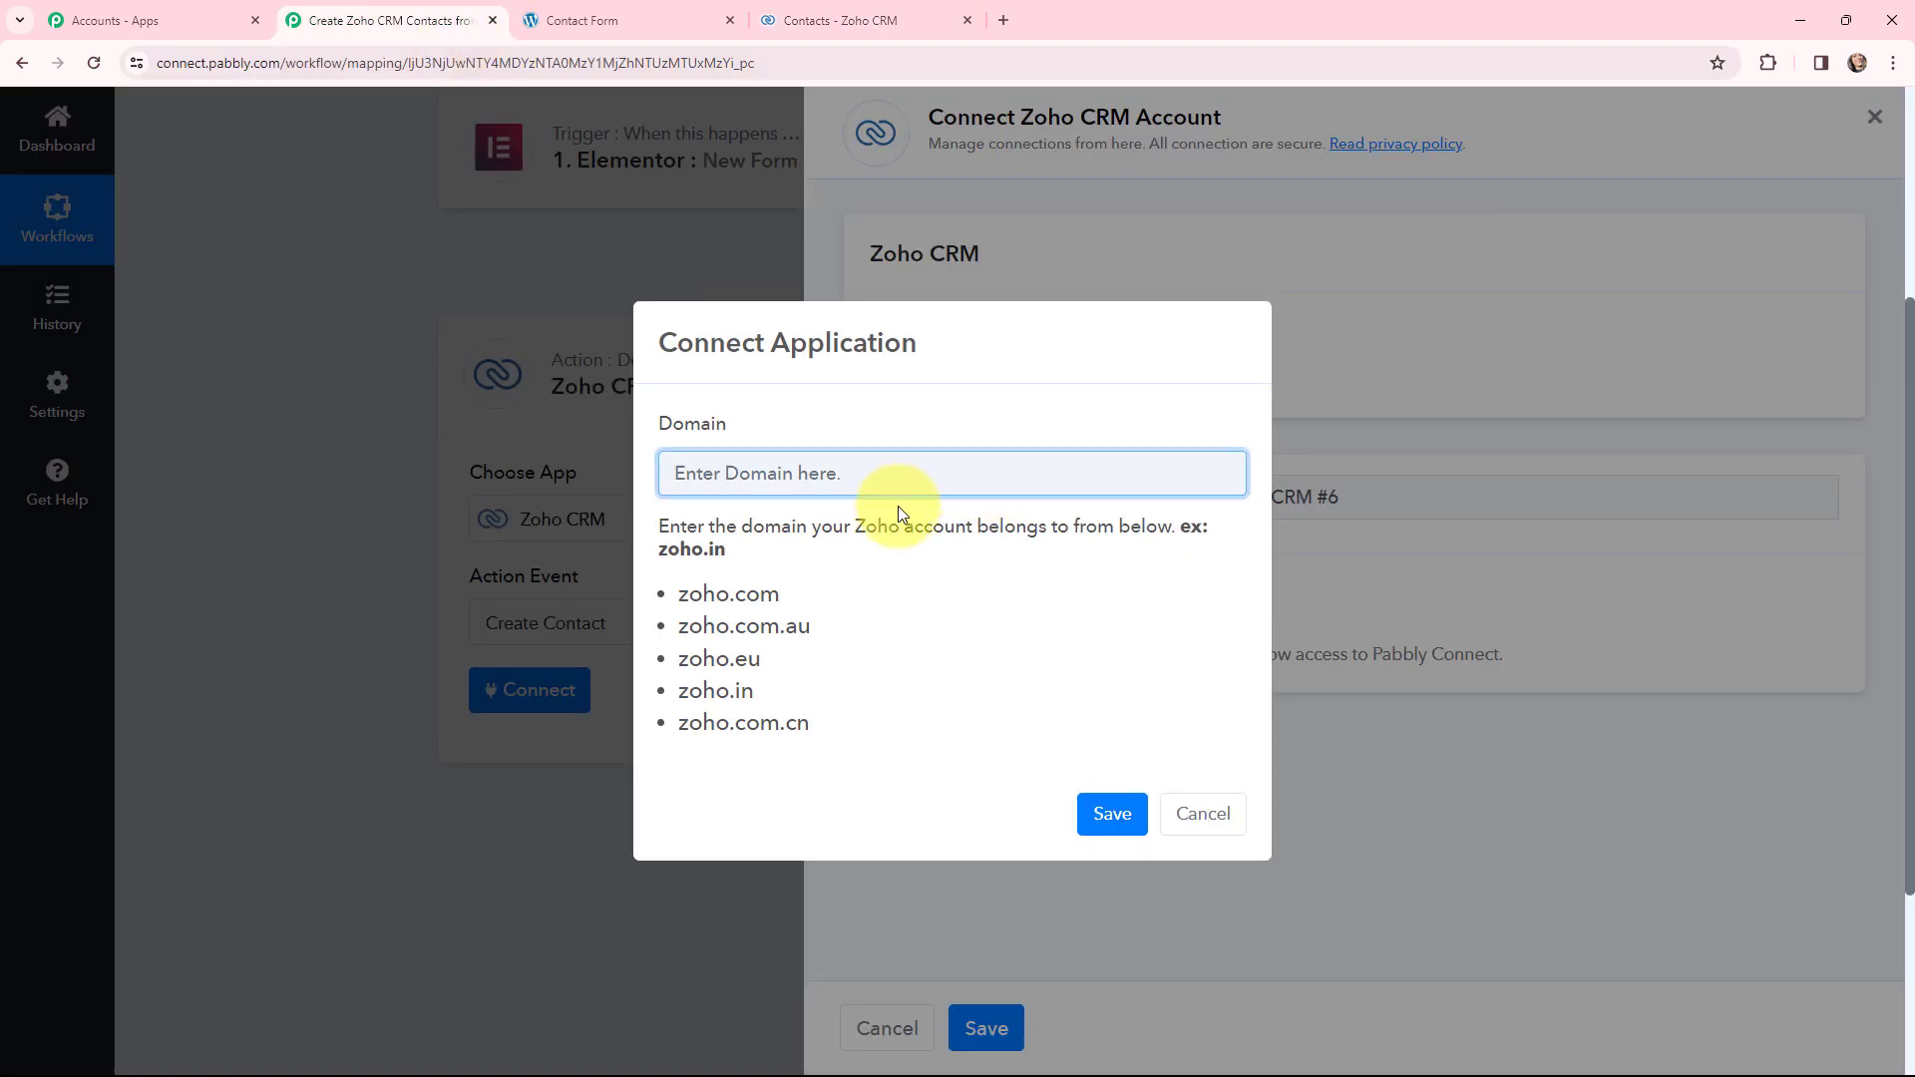
pyautogui.hotkey('ctrl', 'v')
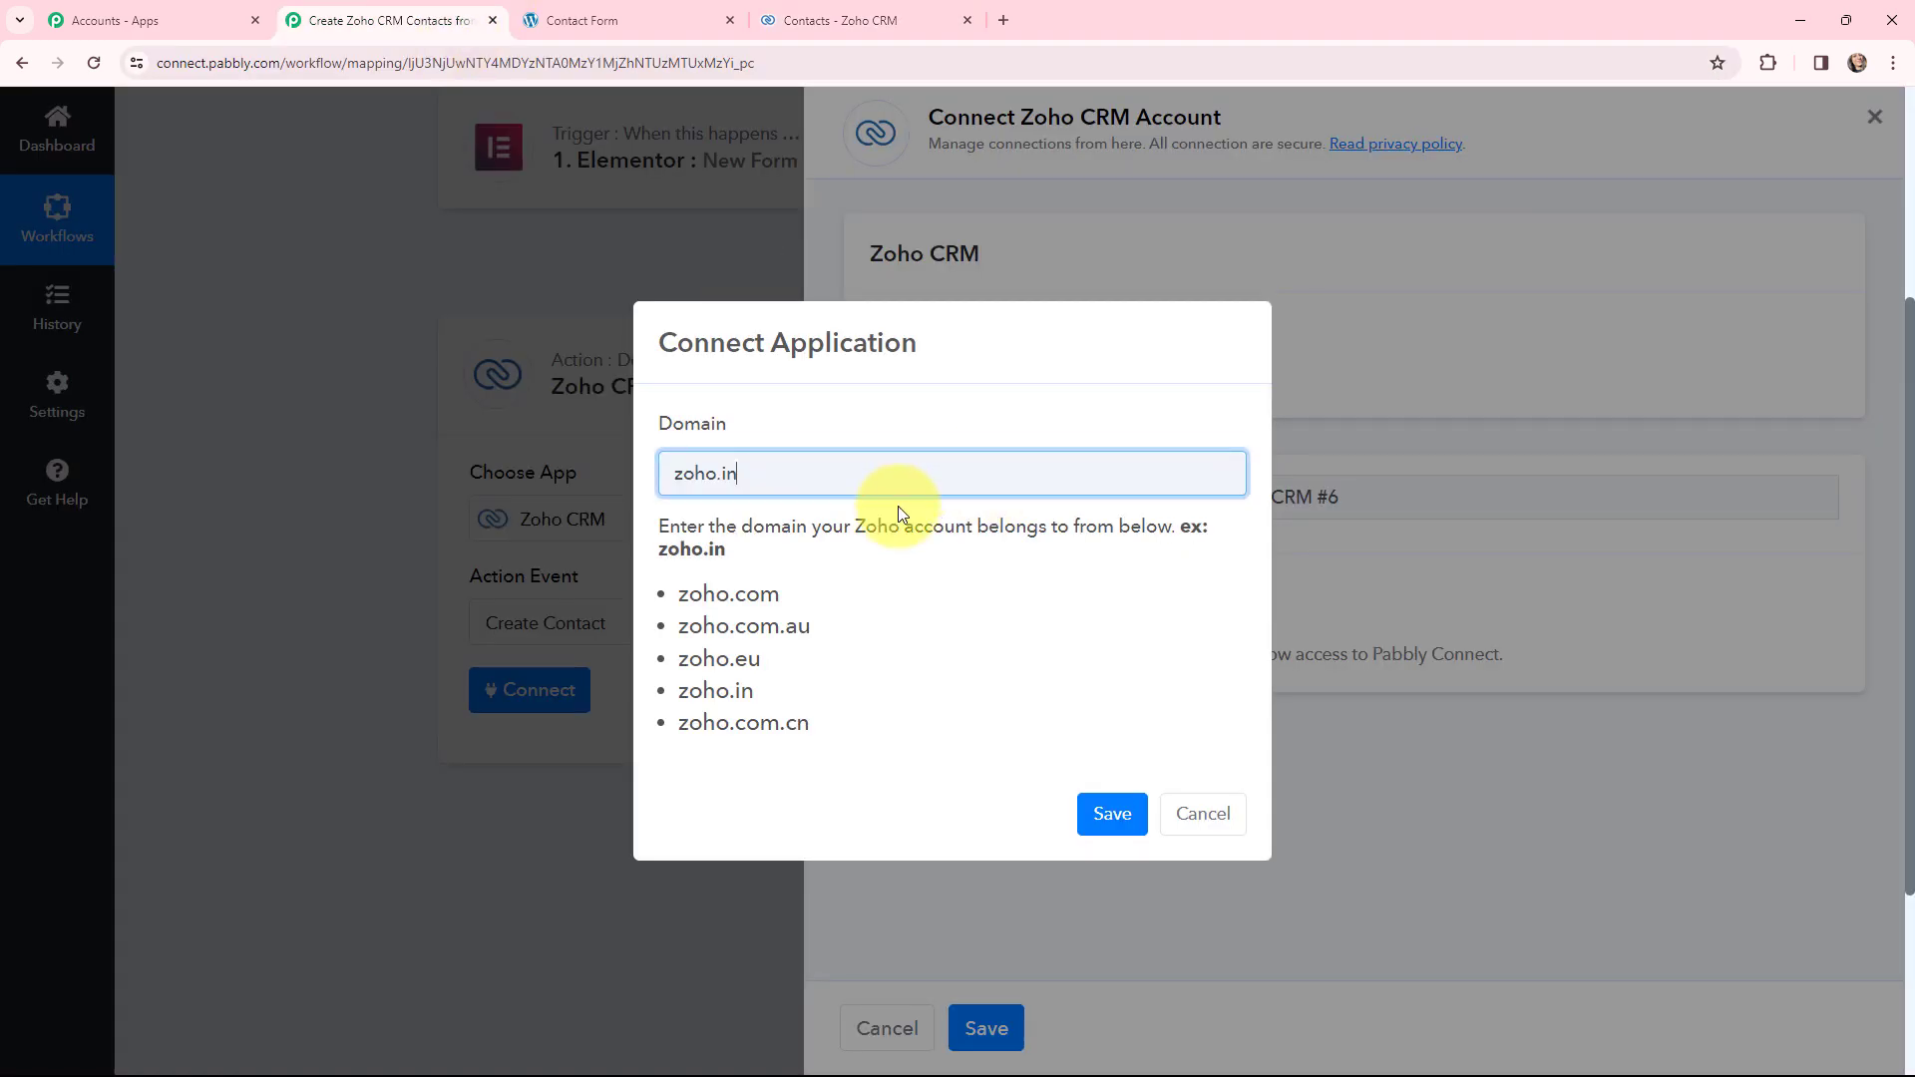
# - Save the zoho.in domain and accept Zoho's access request so the connection shows Connected
pyautogui.click(1110, 814)
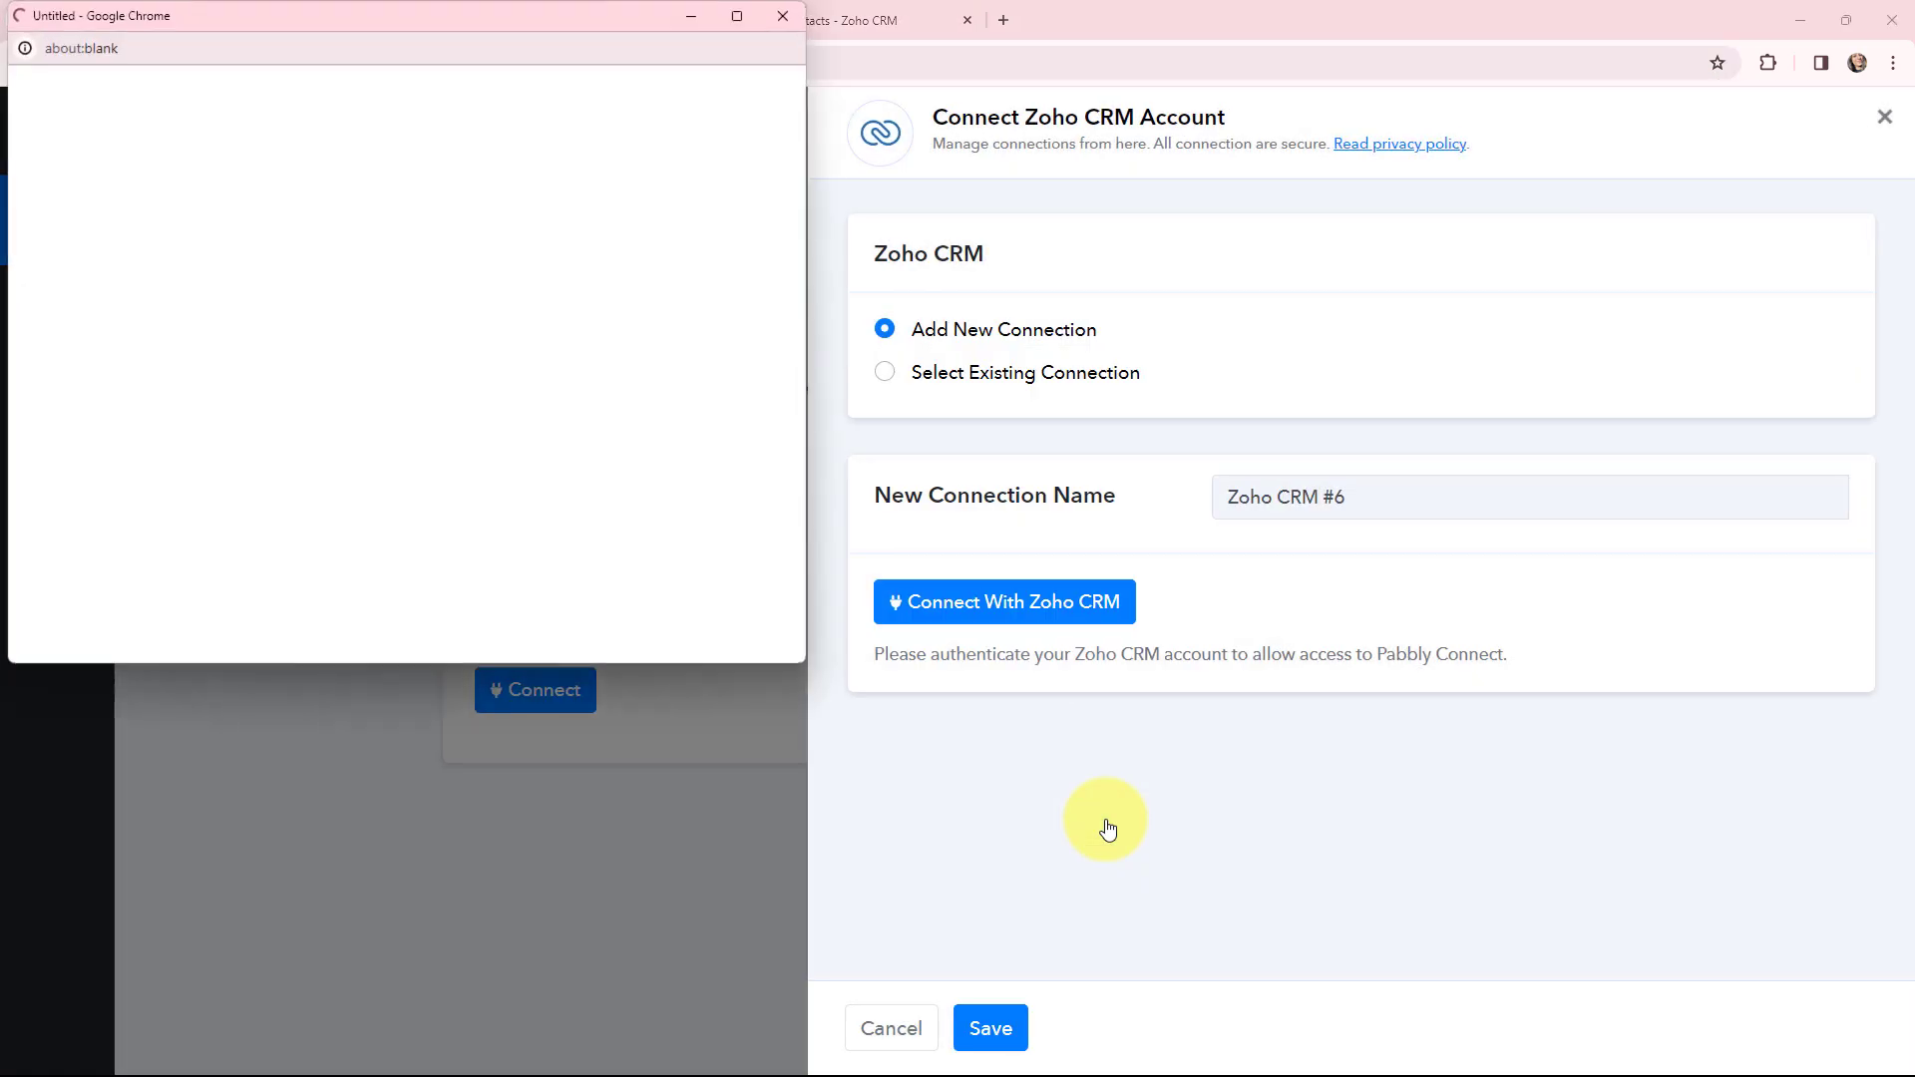
pyautogui.scroll(-3, 706, 482)
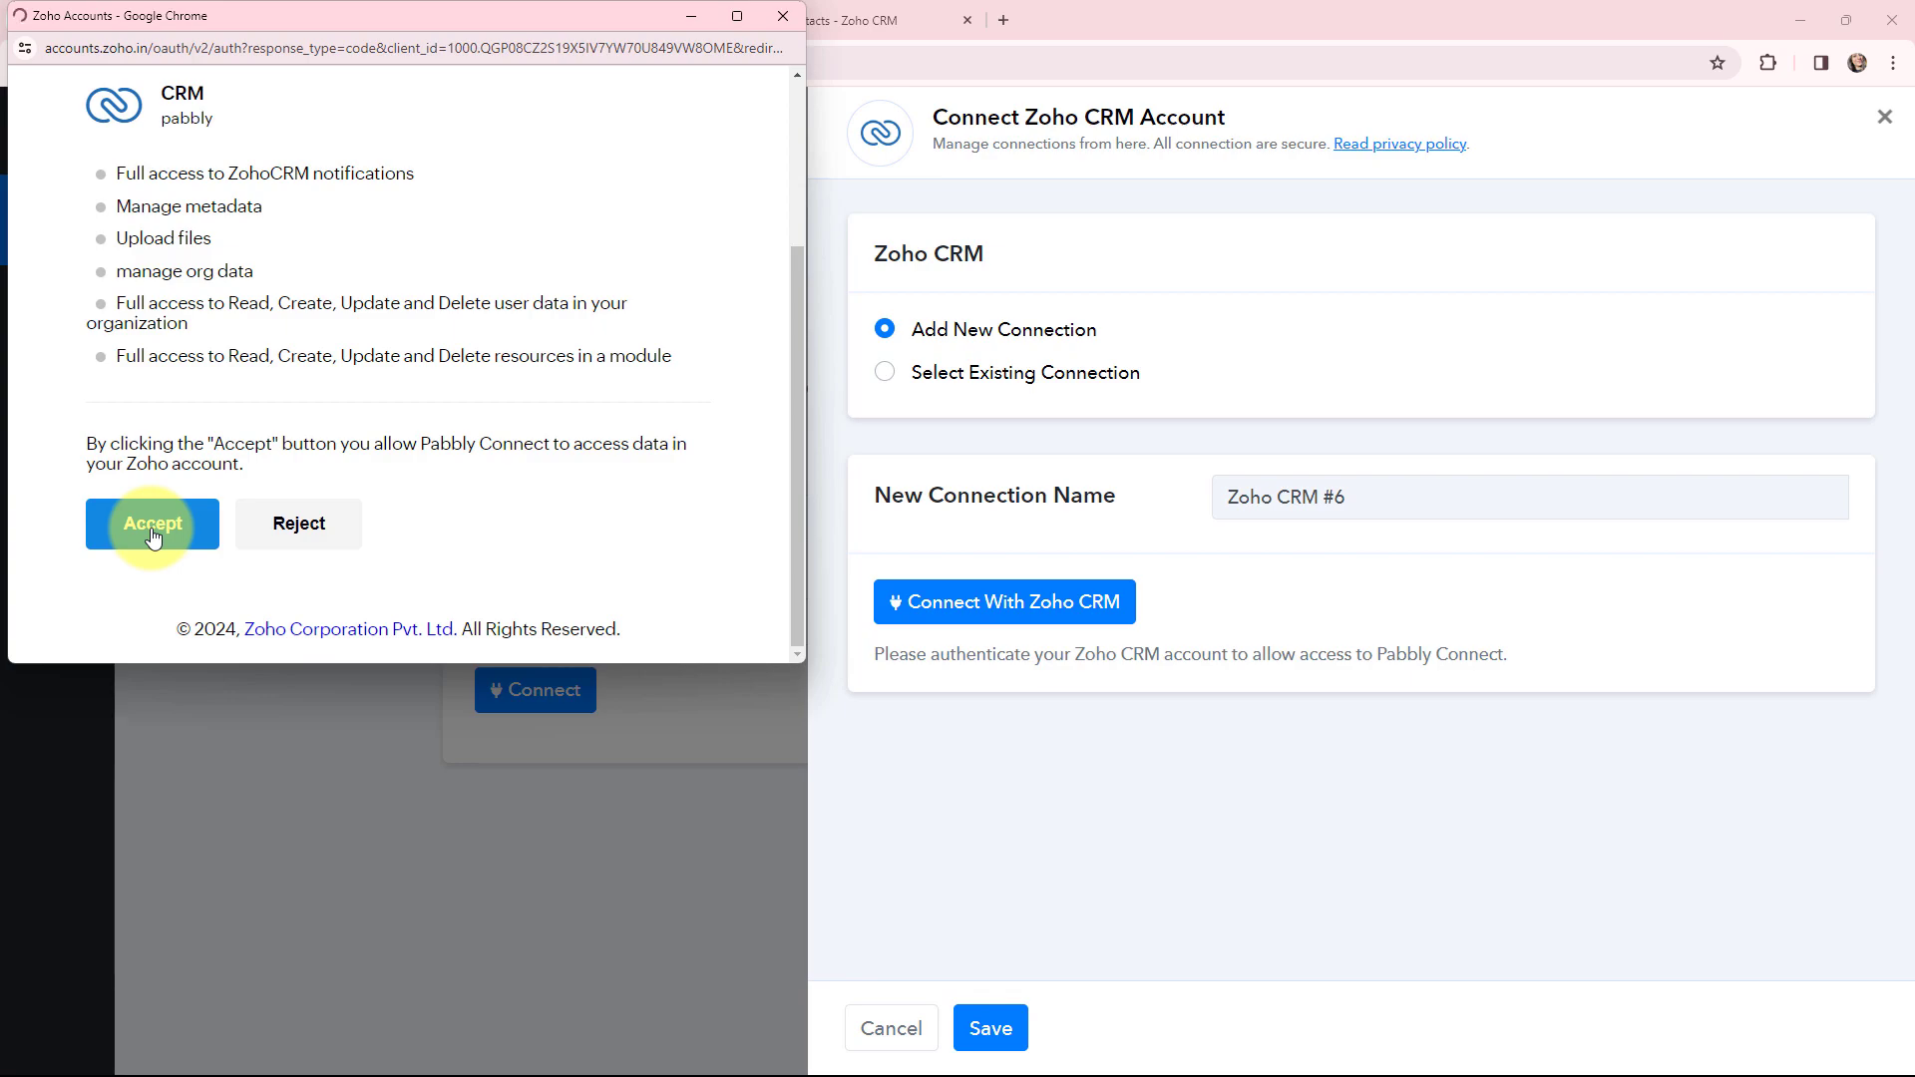
pyautogui.click(153, 537)
pyautogui.click(948, 693)
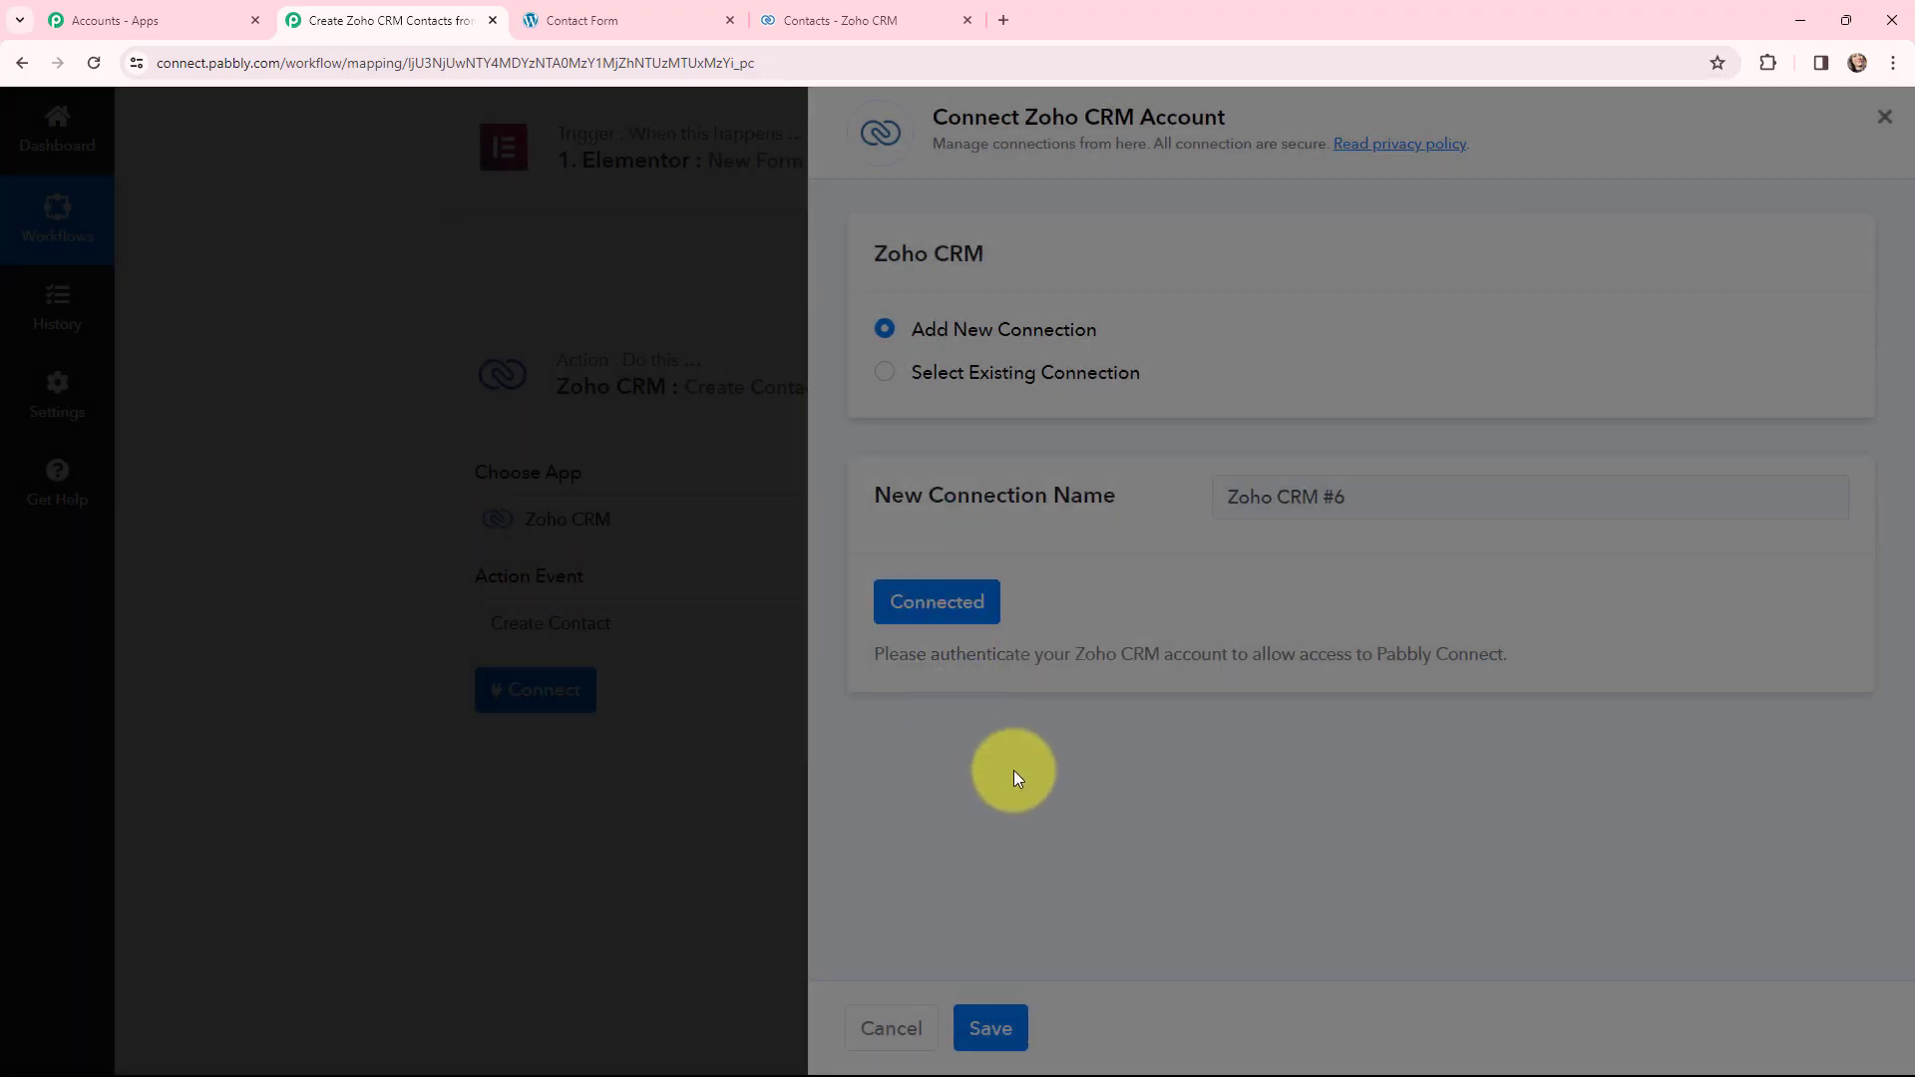
# - Switch Lead Source to mapped entry and delete its default value 'Advertisement', leaving it empty
pyautogui.scroll(-3, 977, 648)
pyautogui.scroll(1, 377, 353)
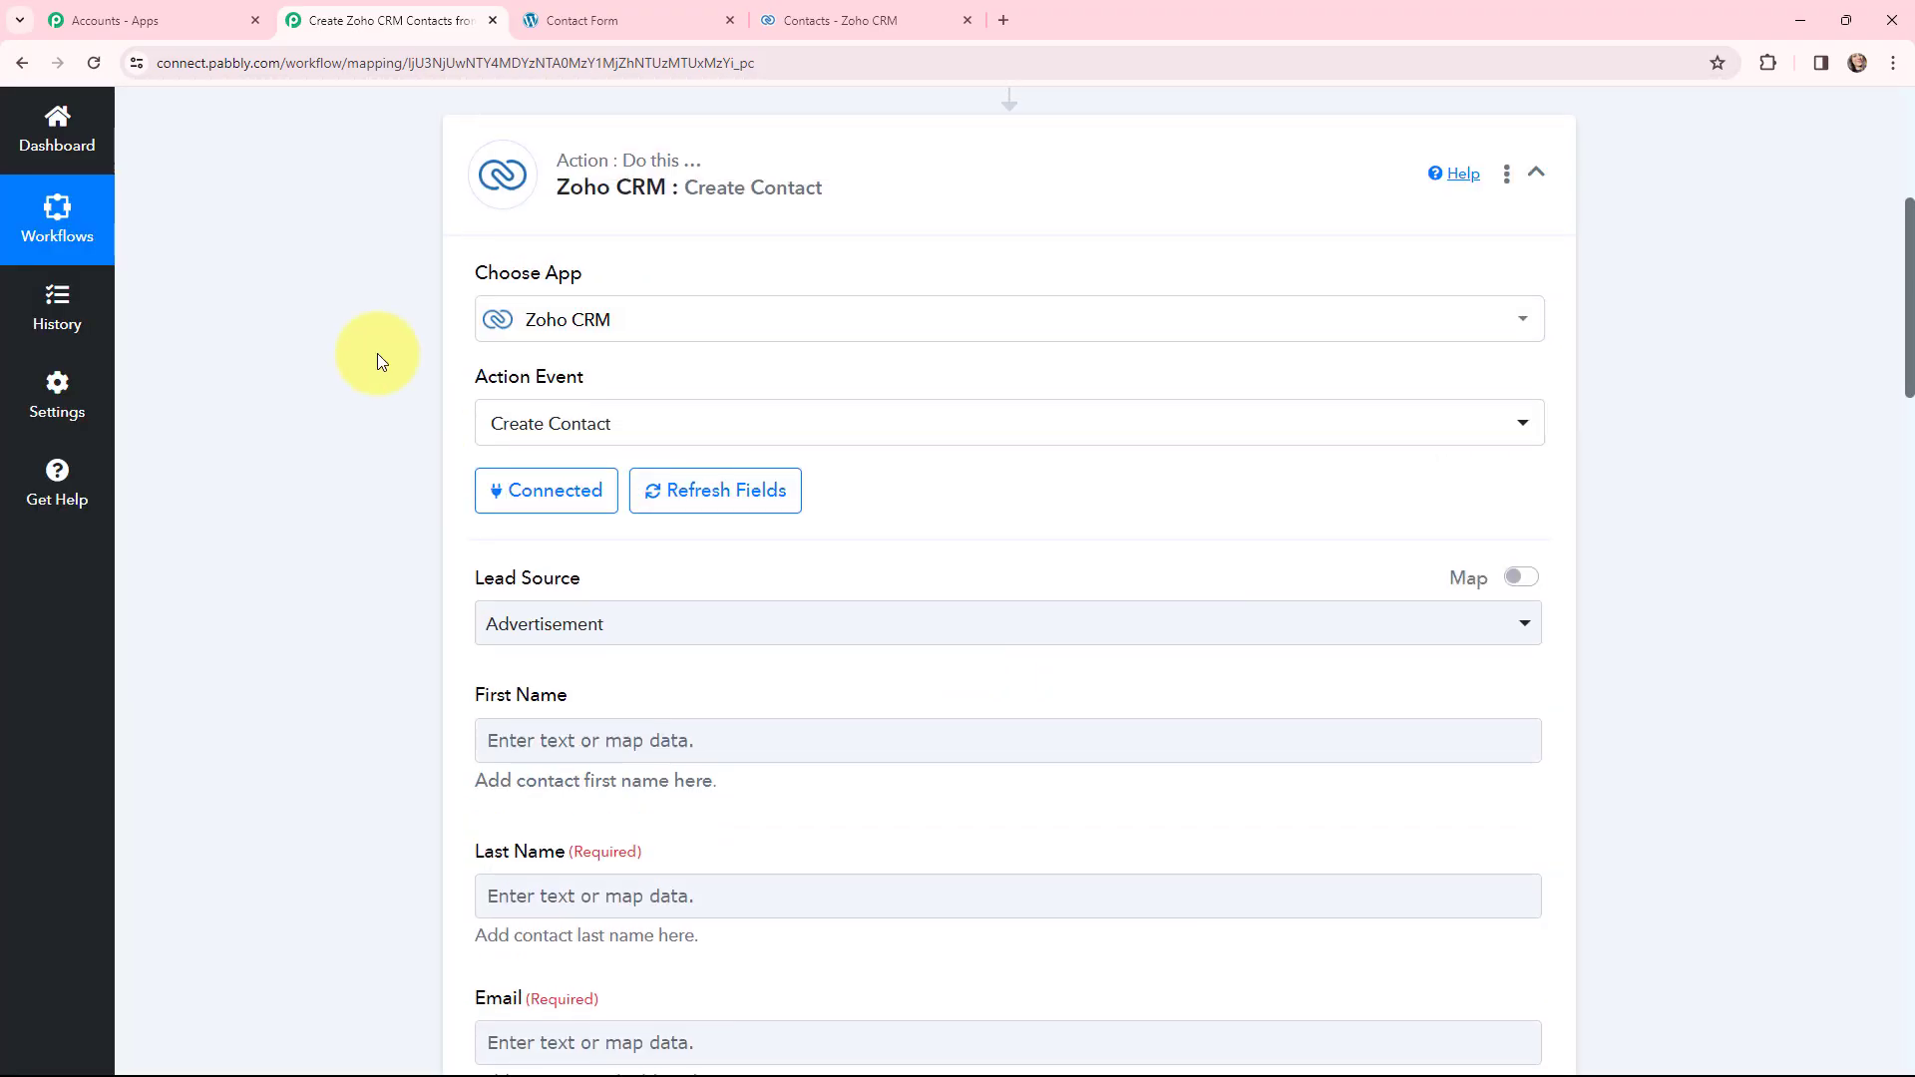
pyautogui.scroll(-1, 377, 361)
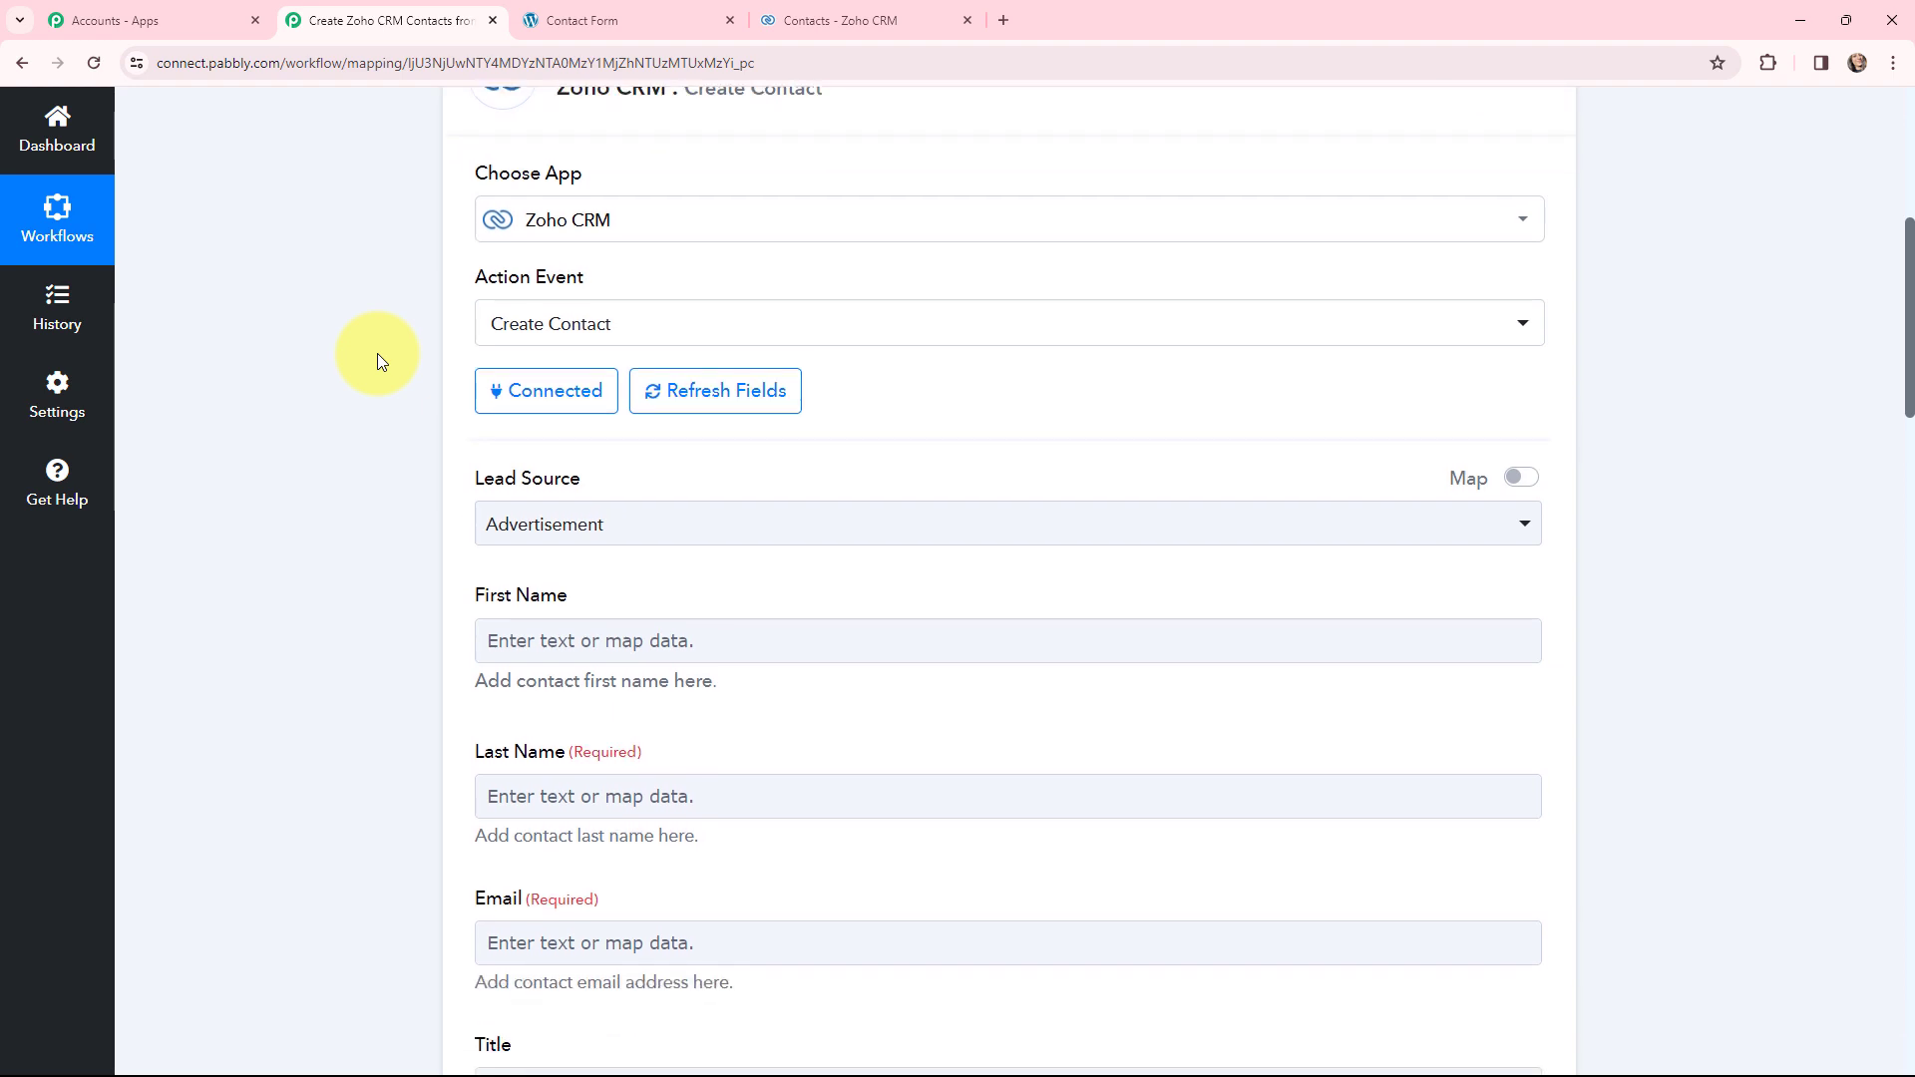
pyautogui.scroll(-1, 377, 361)
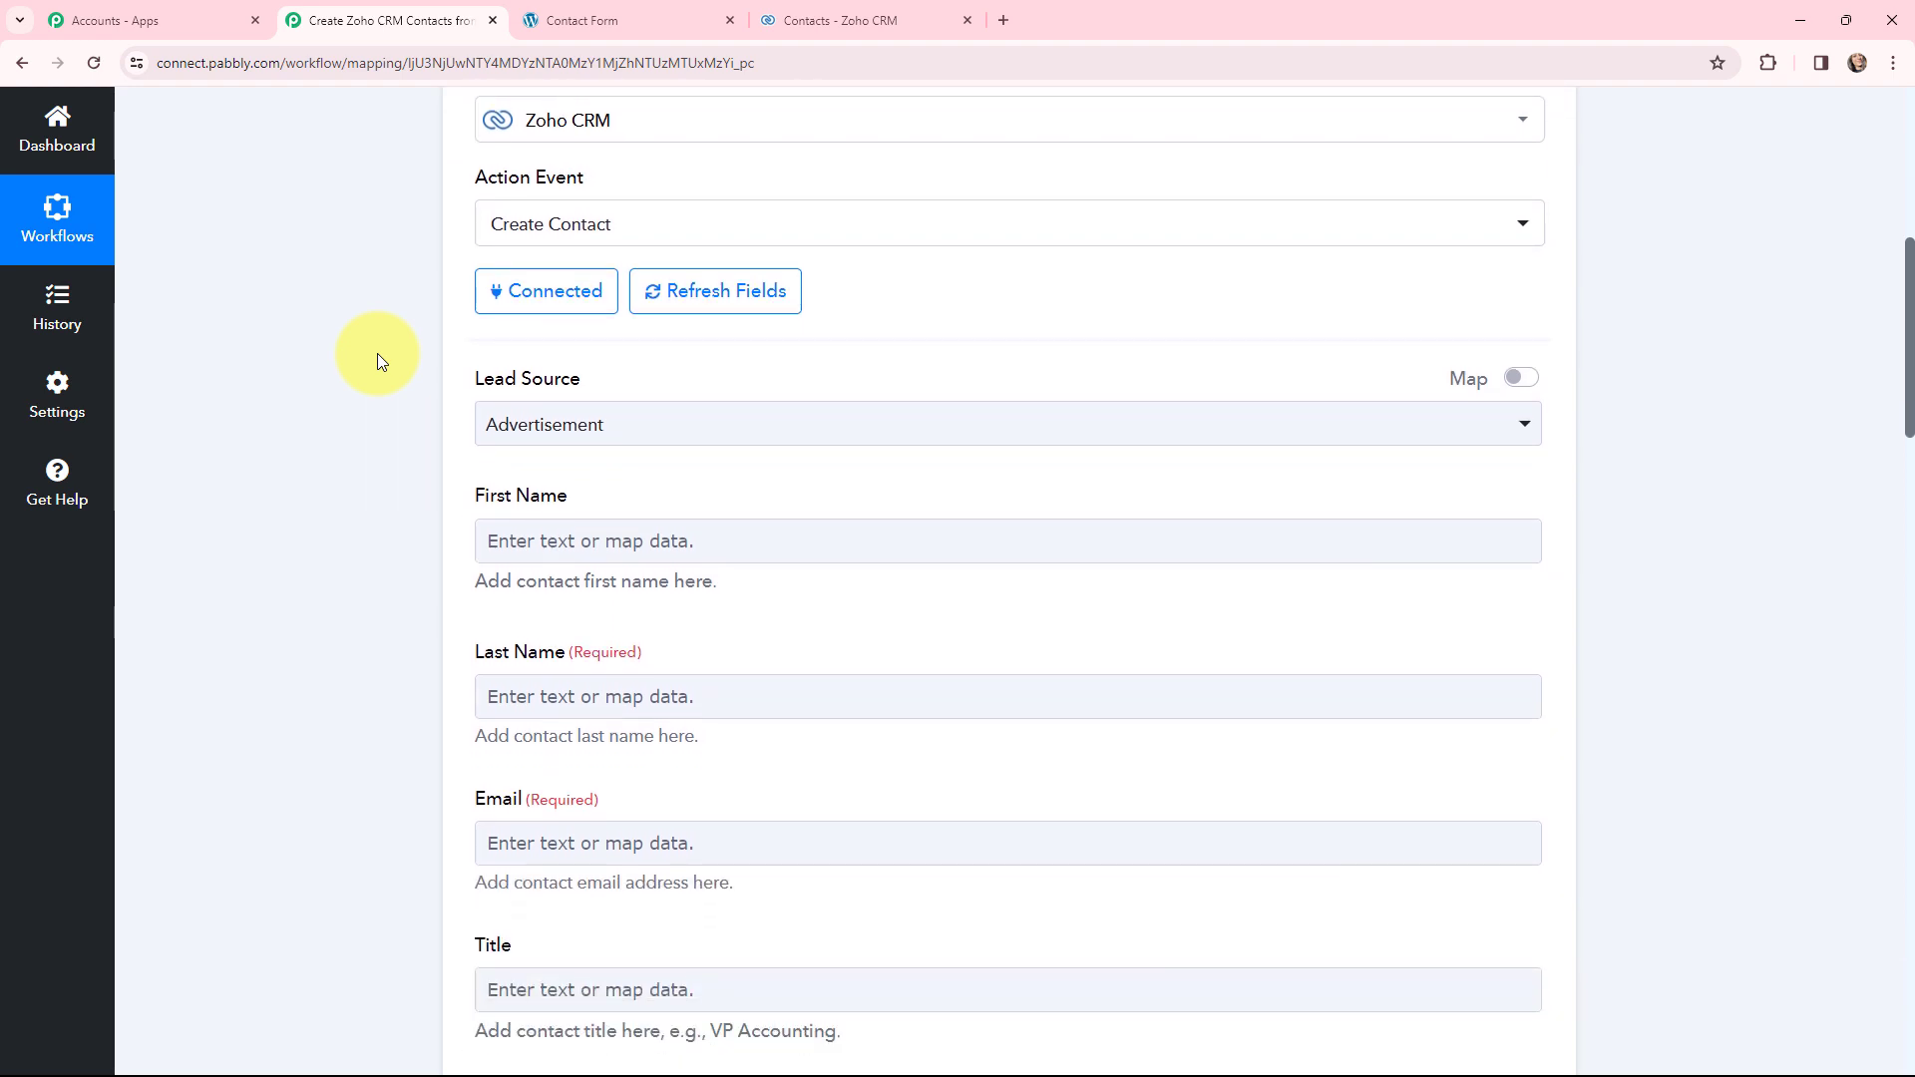
pyautogui.click(642, 431)
pyautogui.scroll(-3, 641, 624)
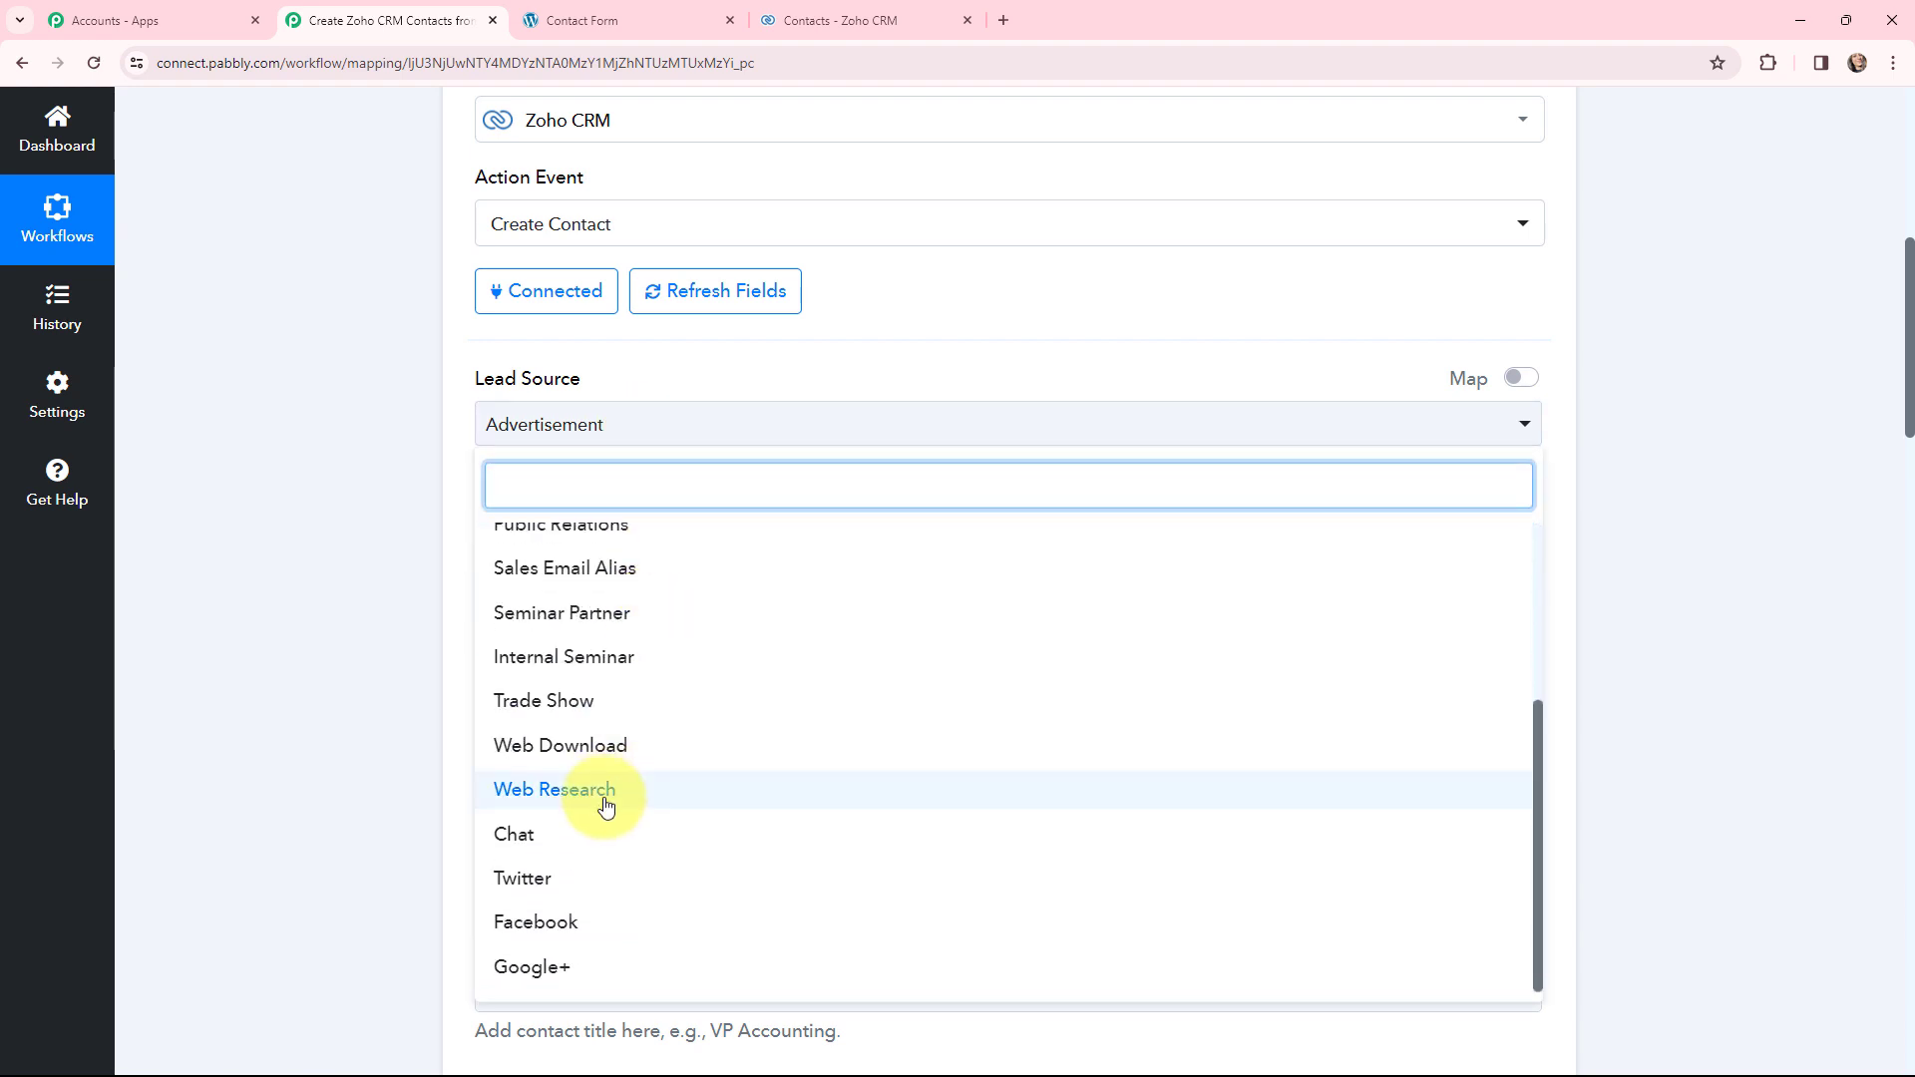
pyautogui.click(315, 500)
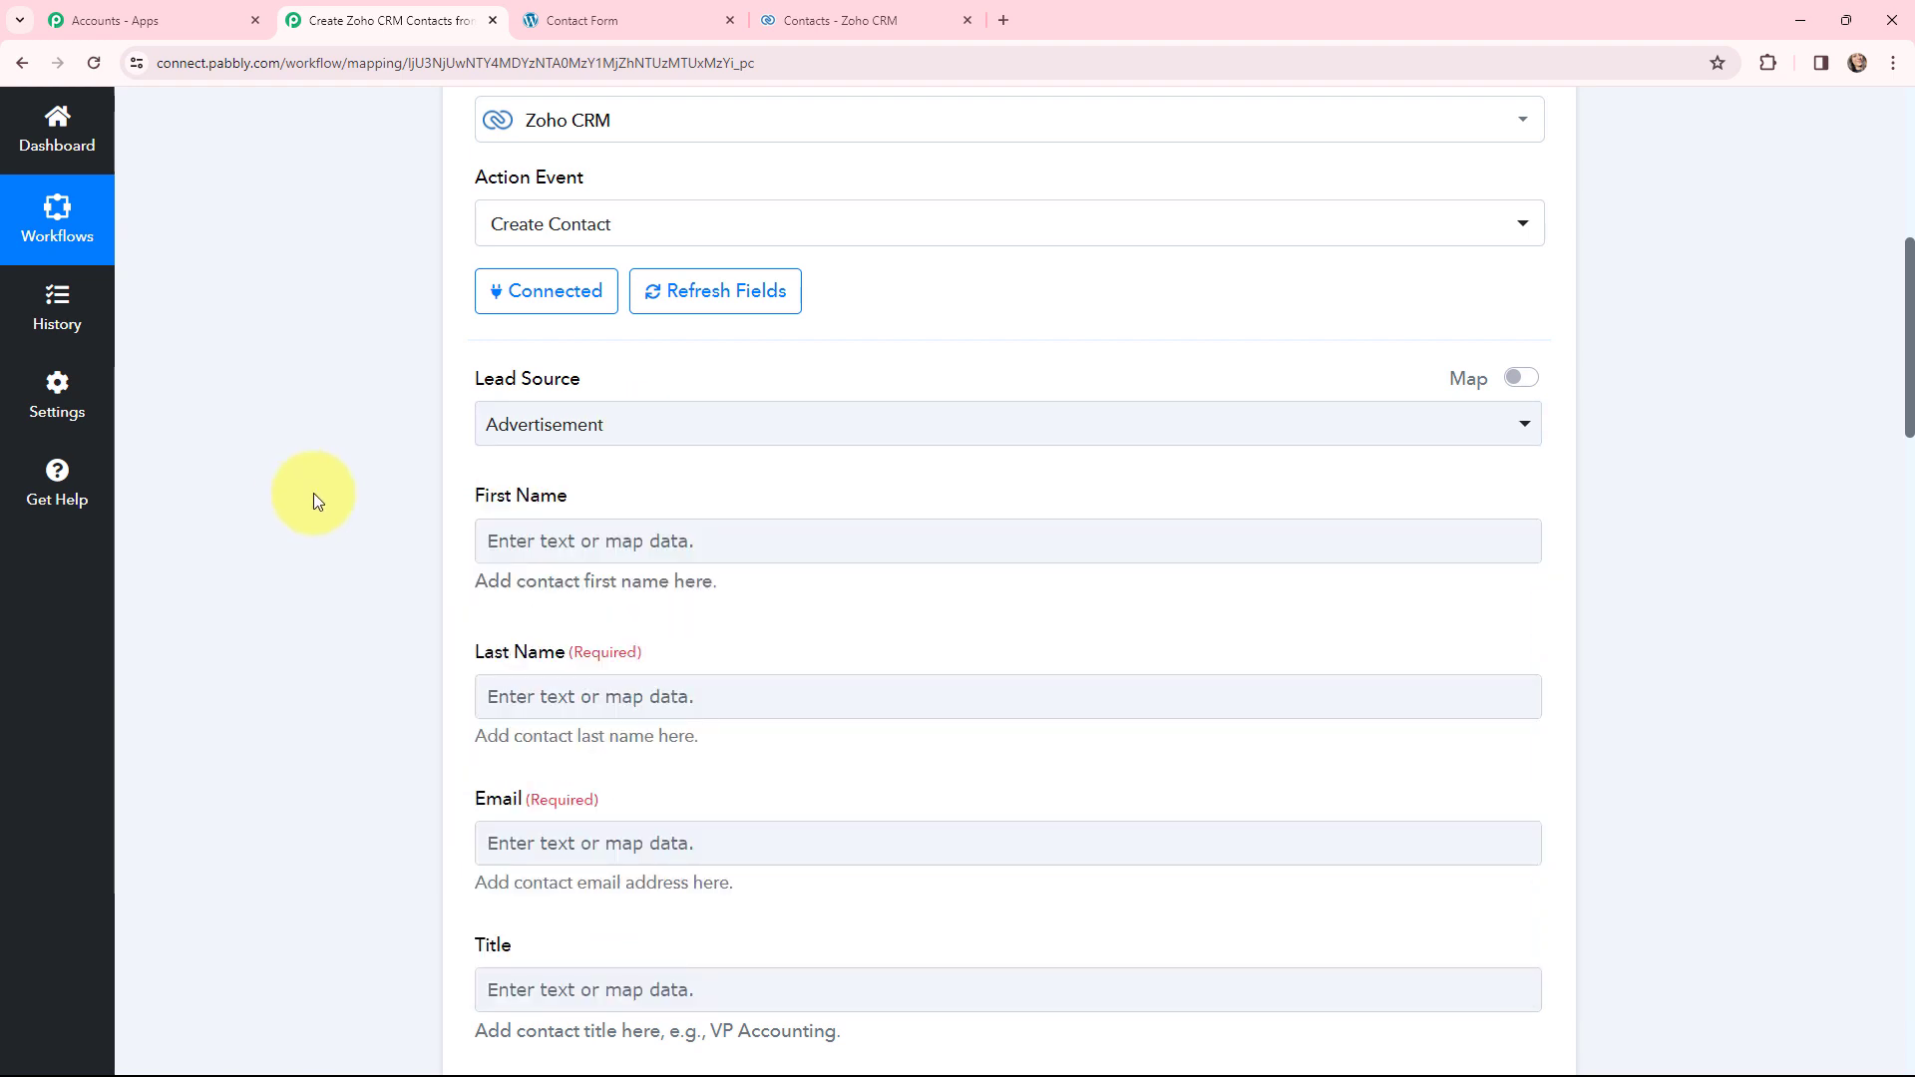
pyautogui.click(1532, 384)
pyautogui.click(769, 423)
pyautogui.moveTo(769, 423); pyautogui.dragTo(441, 433)
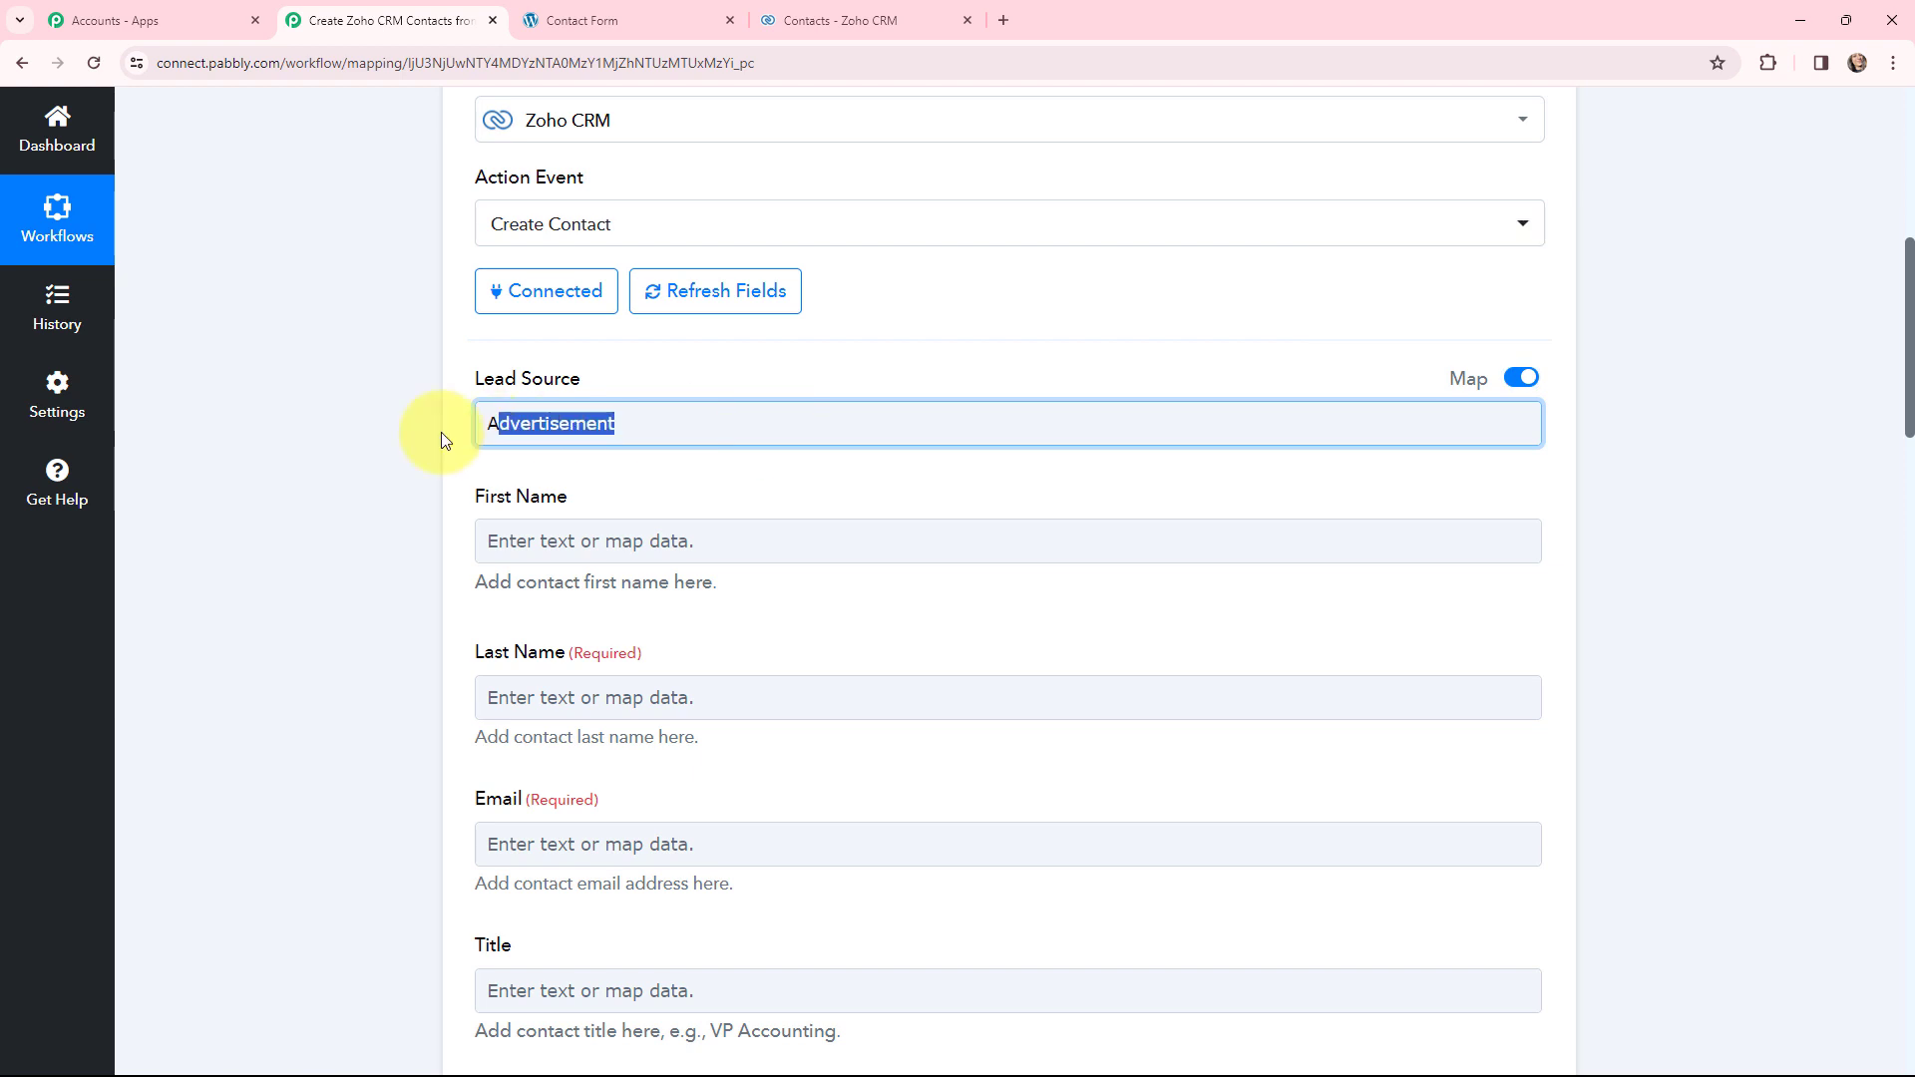
pyautogui.press('BackSpace')
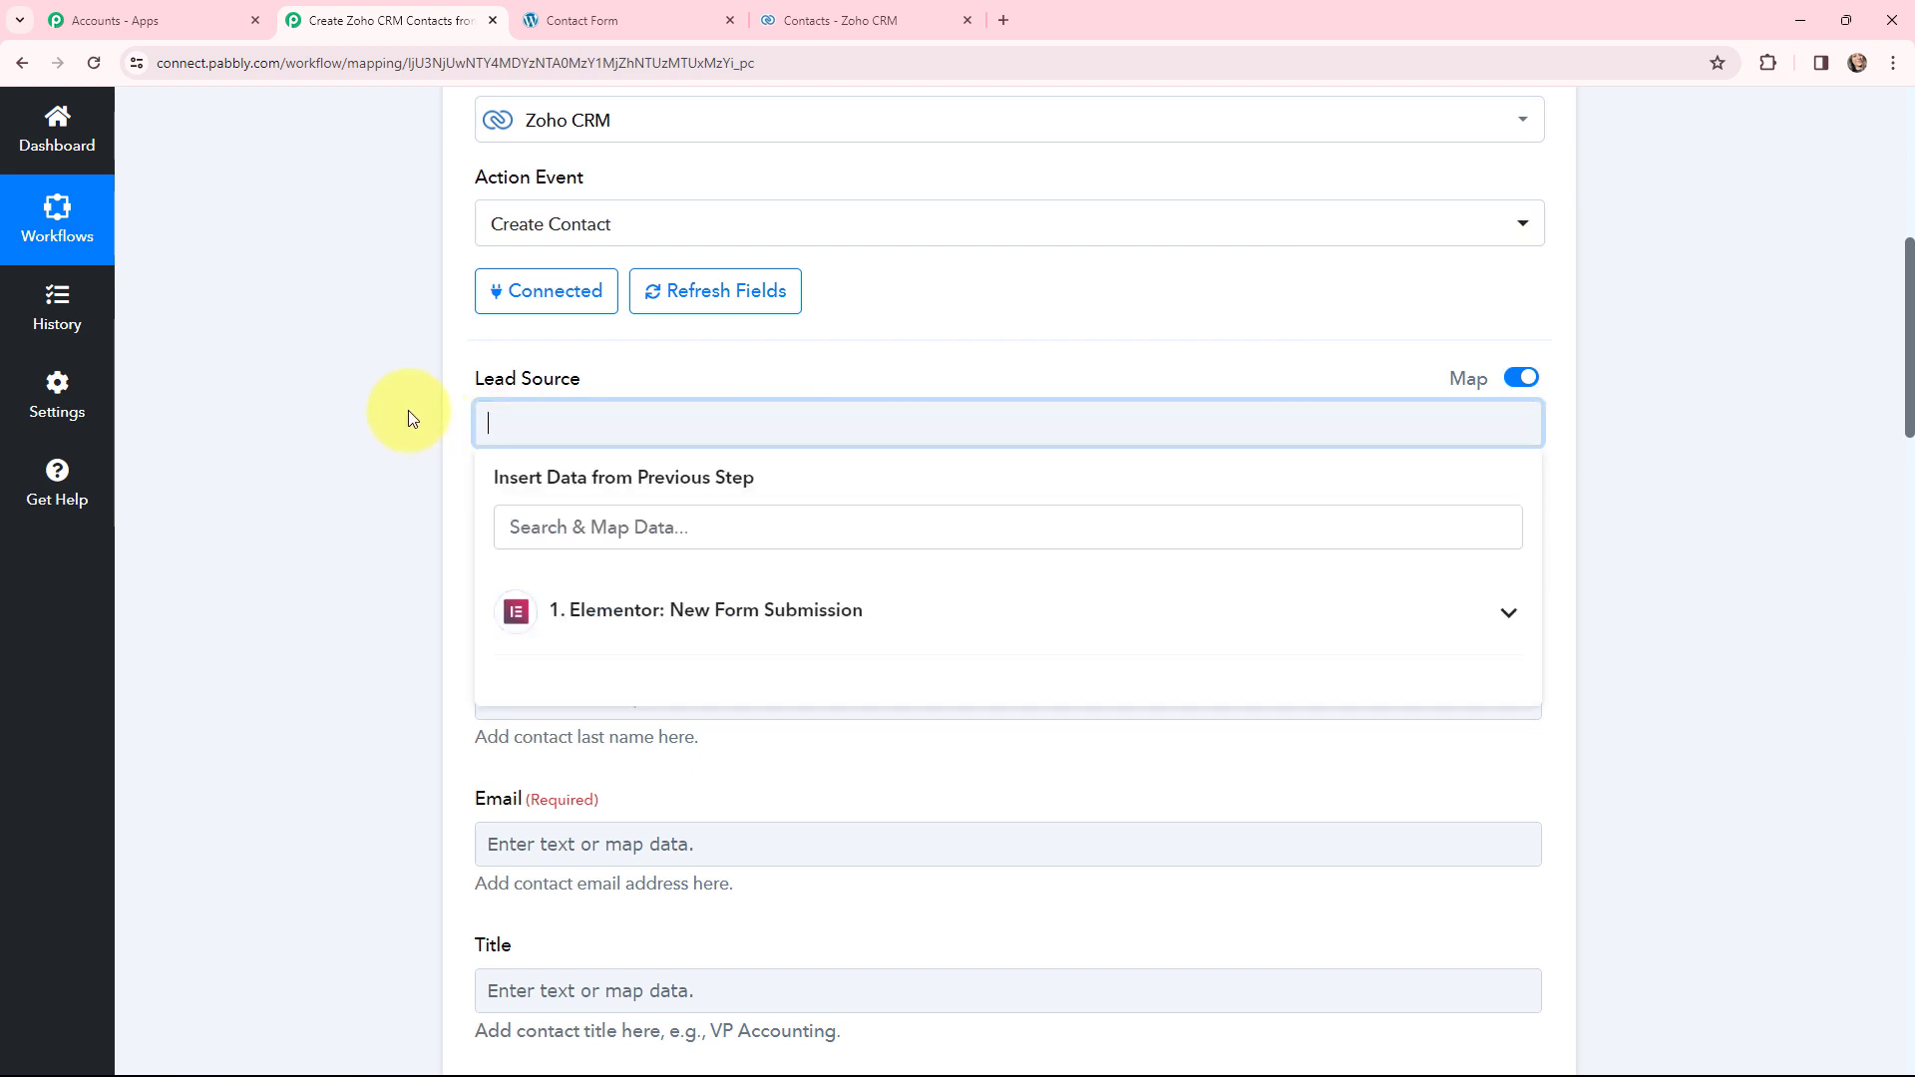
pyautogui.click(409, 409)
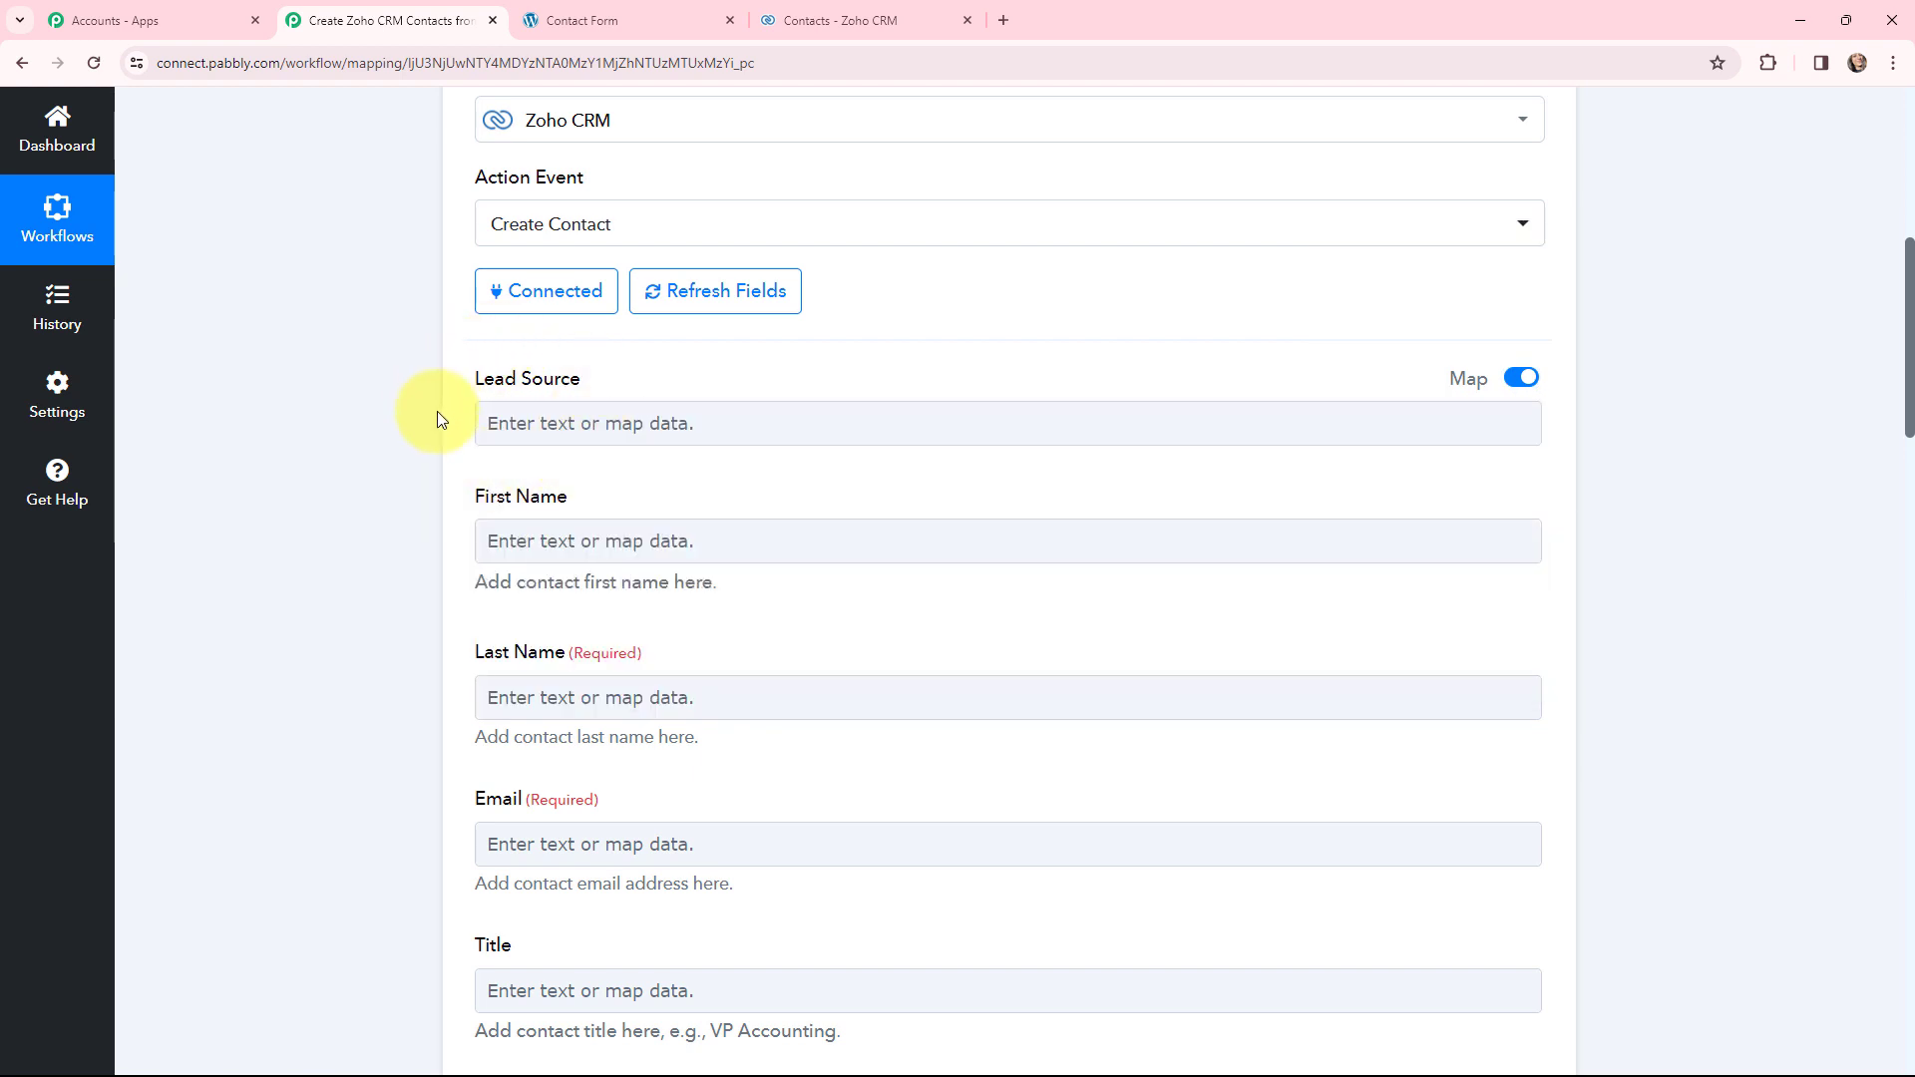
pyautogui.scroll(-2, 436, 417)
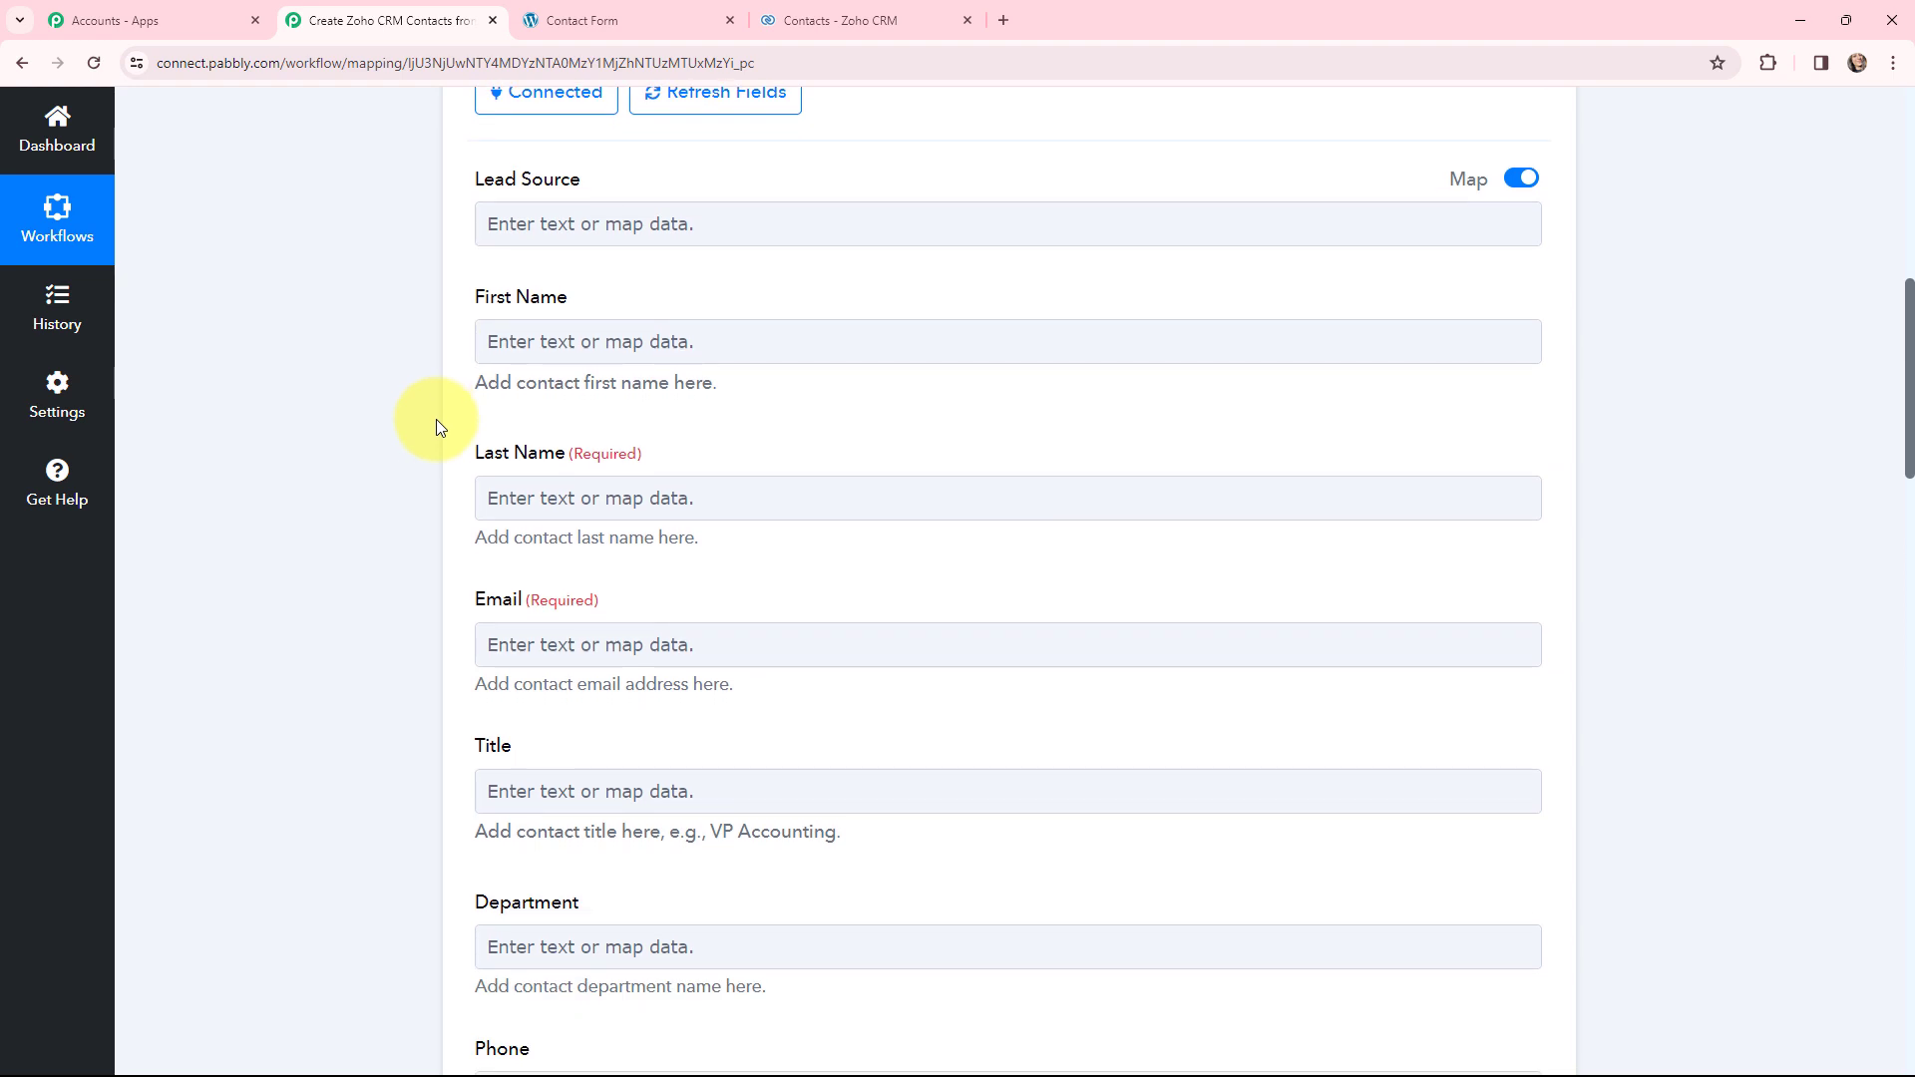
# - Map First Name and Last Name to the Elementor form submission's First Name and Last Name
pyautogui.click(495, 341)
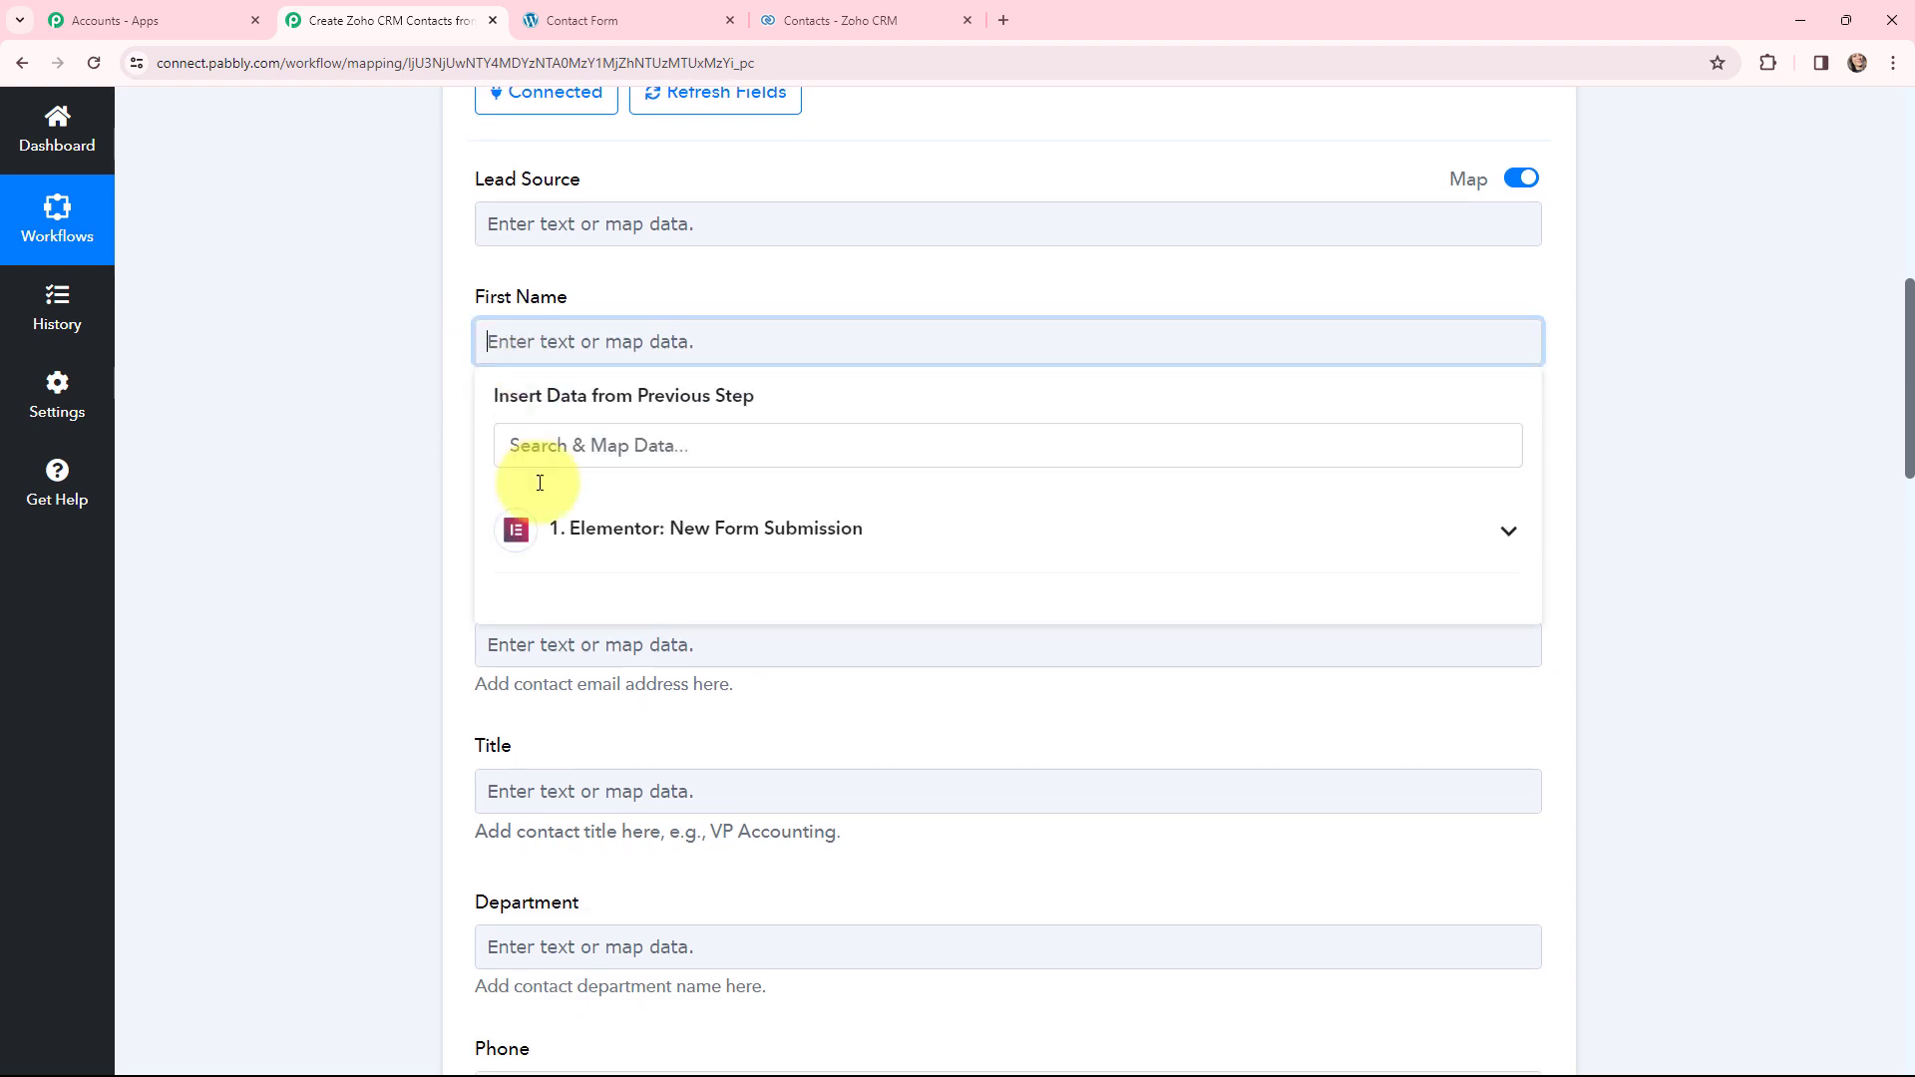
pyautogui.click(554, 528)
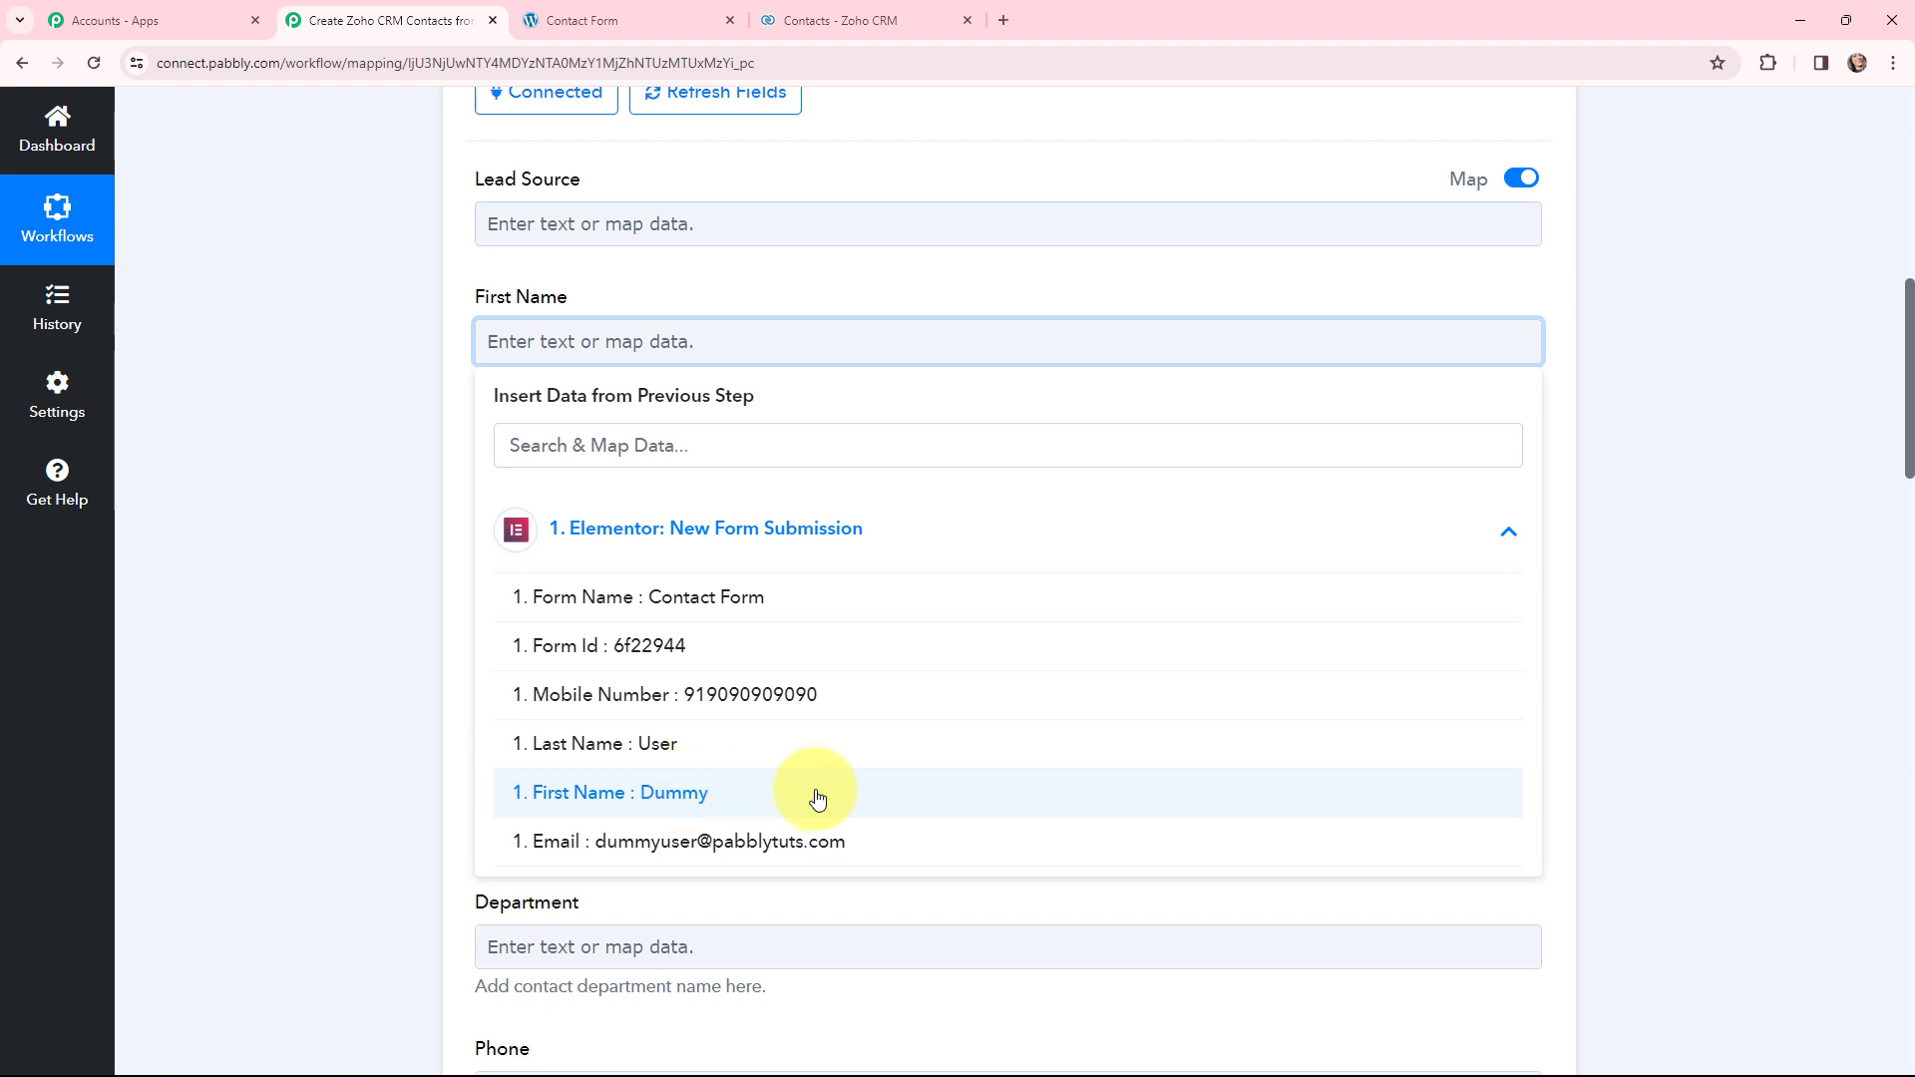
pyautogui.click(817, 795)
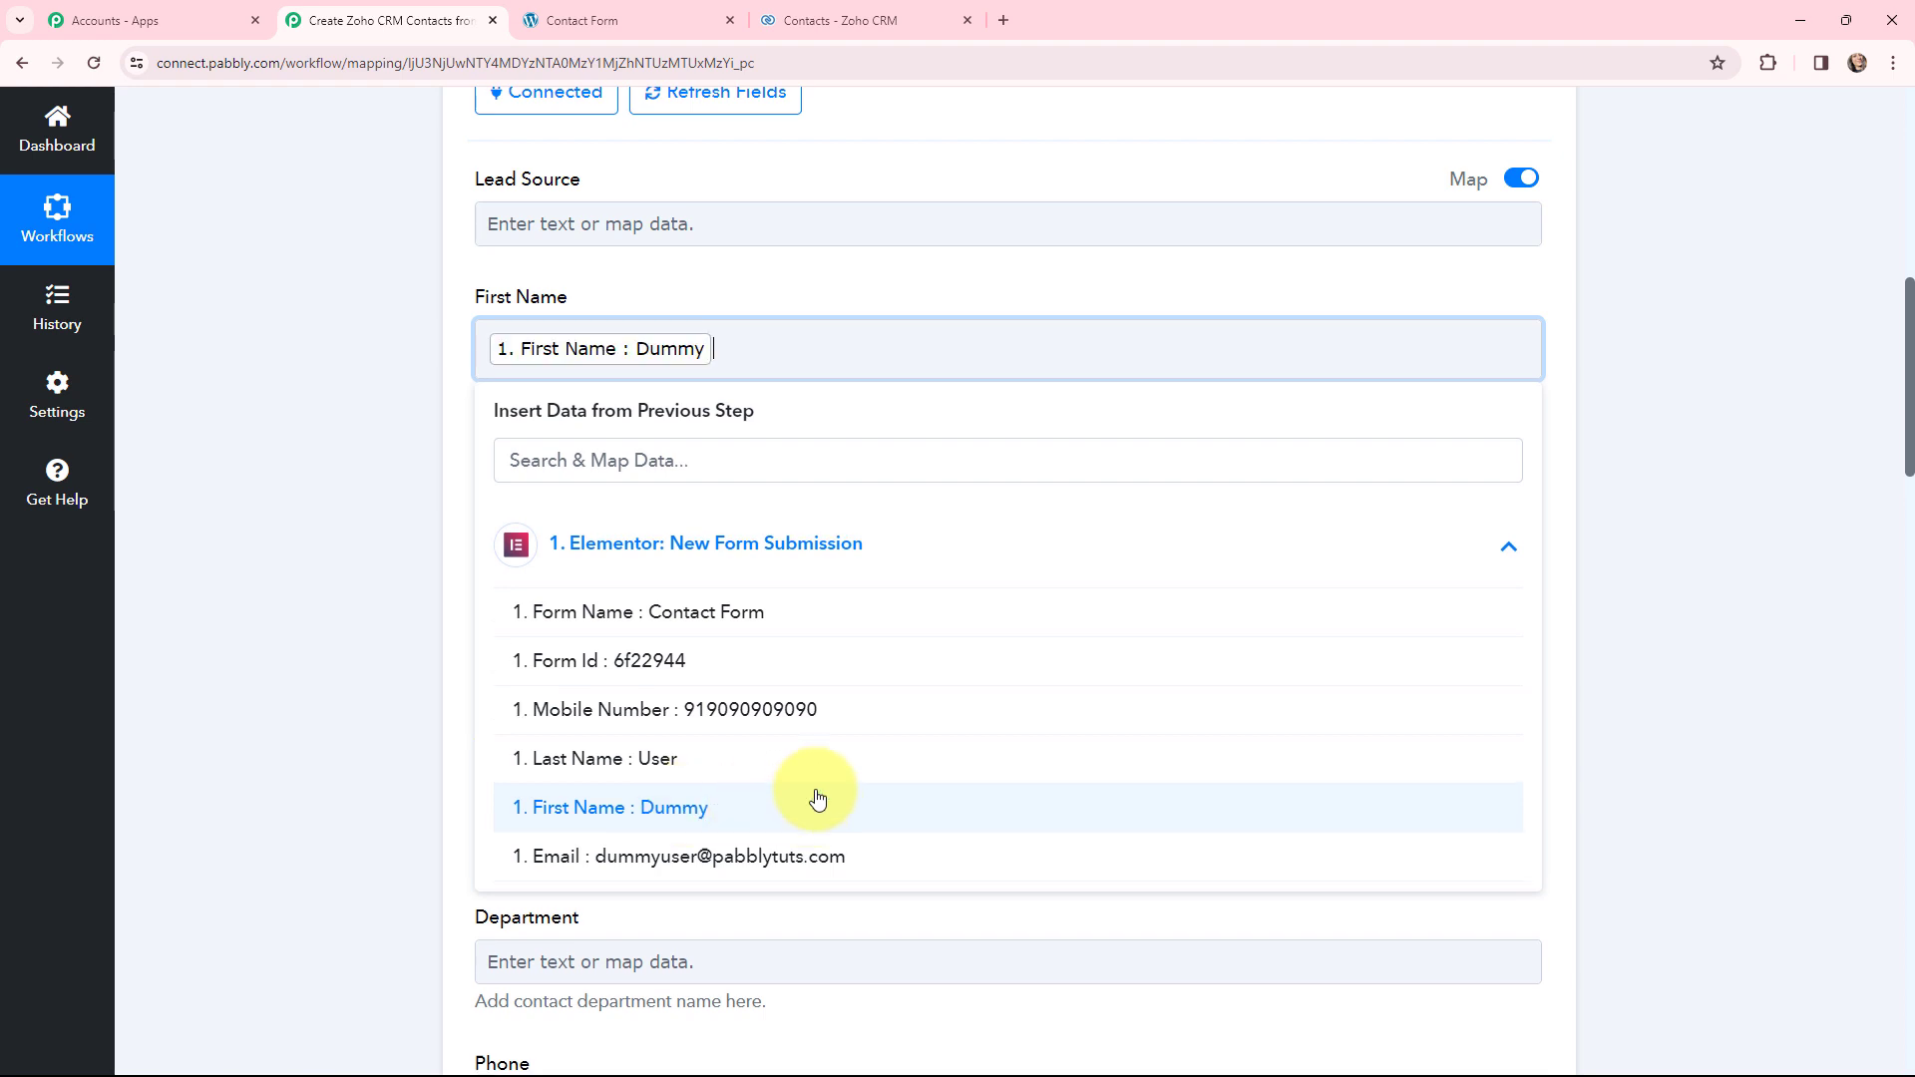
pyautogui.click(385, 357)
pyautogui.click(551, 514)
pyautogui.click(599, 698)
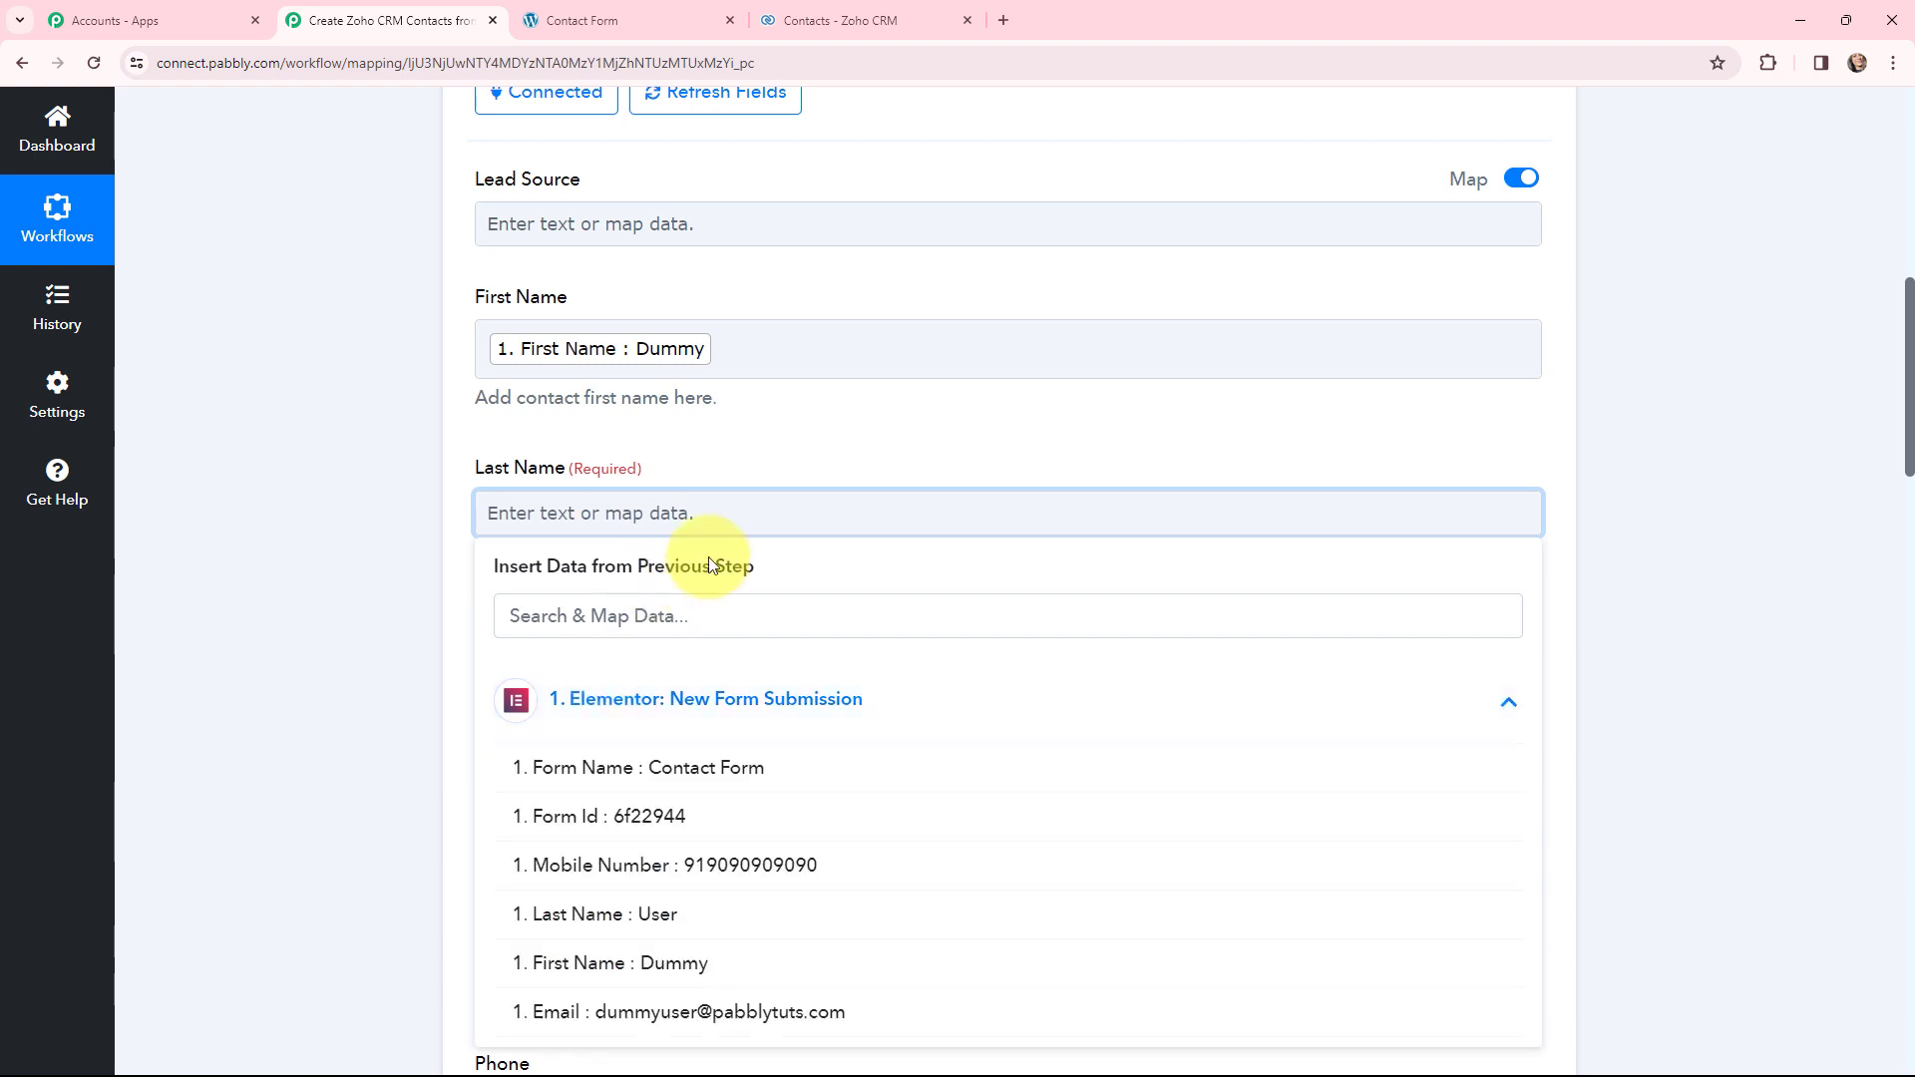
pyautogui.scroll(-2, 748, 680)
pyautogui.click(698, 714)
pyautogui.click(409, 345)
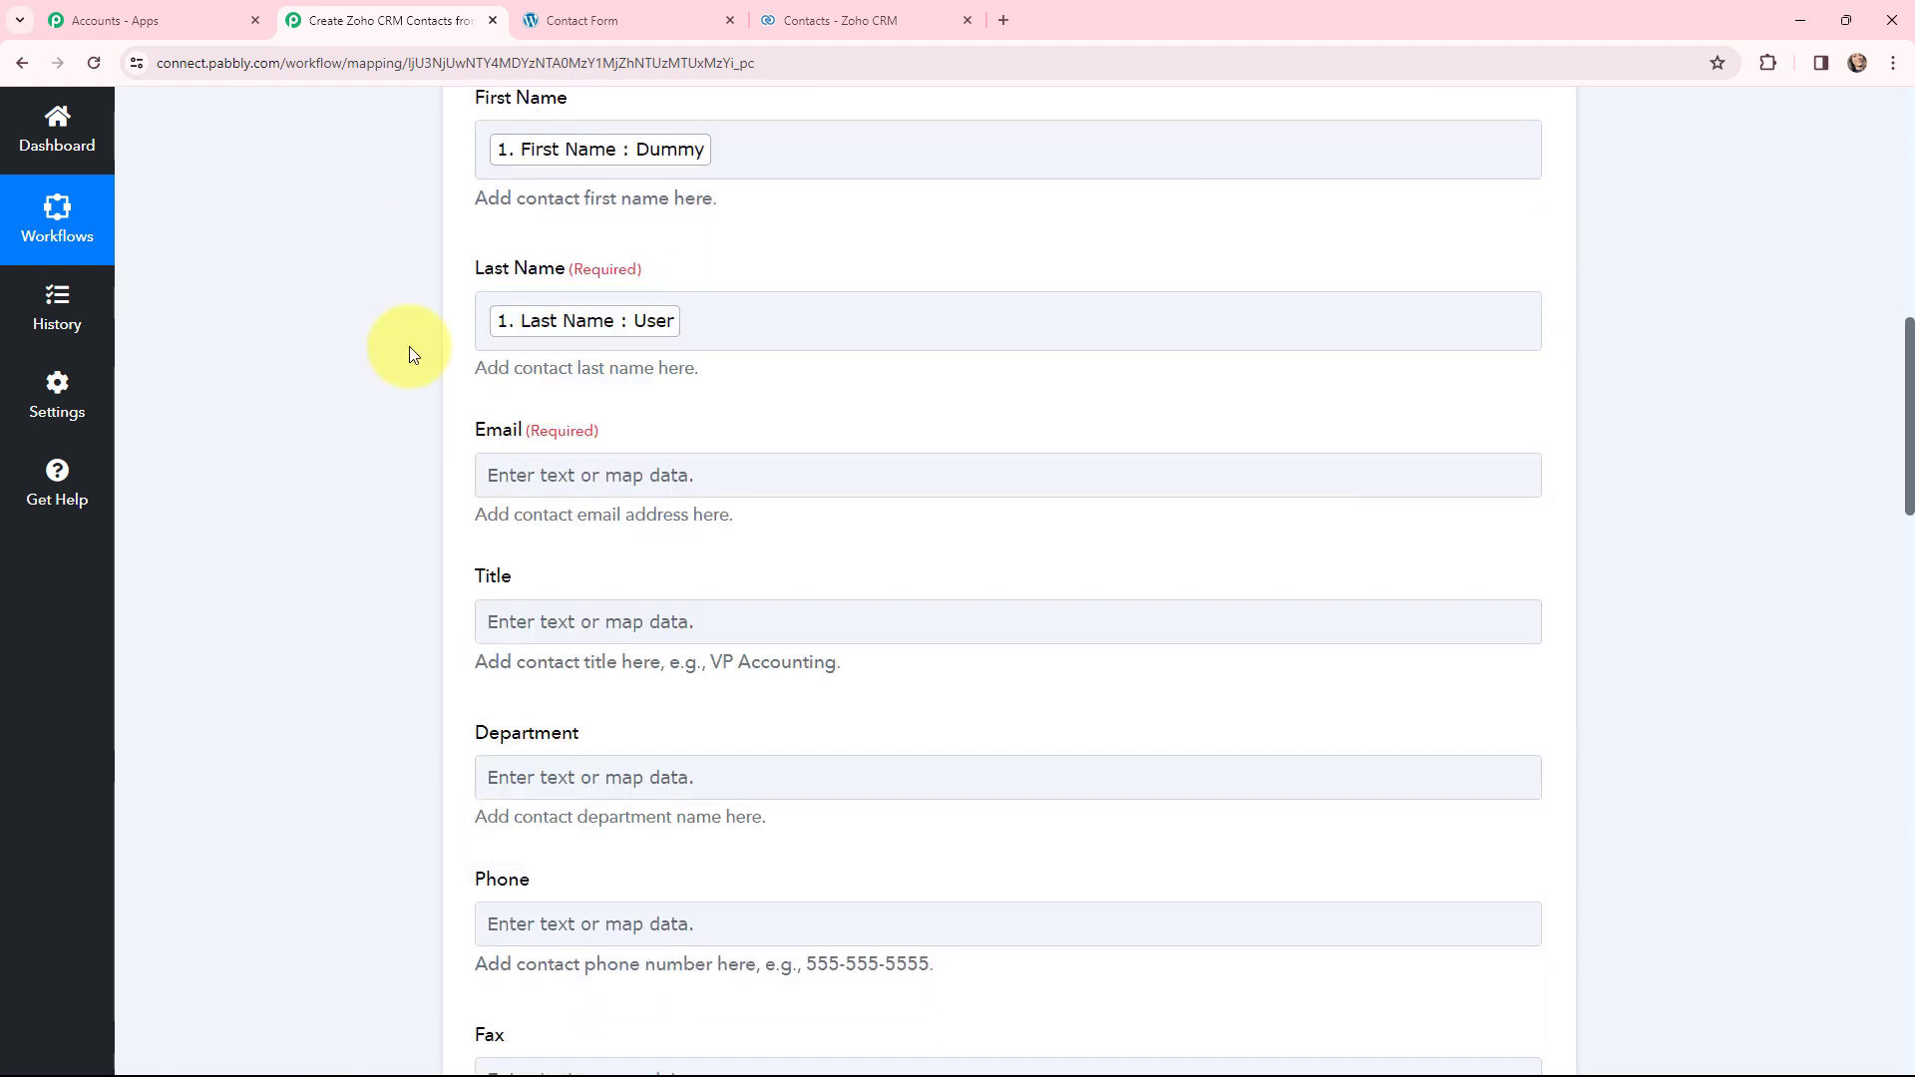
# - Map Email and Mobile to the Elementor submission's Email and Mobile Number values
pyautogui.scroll(-1, 698, 335)
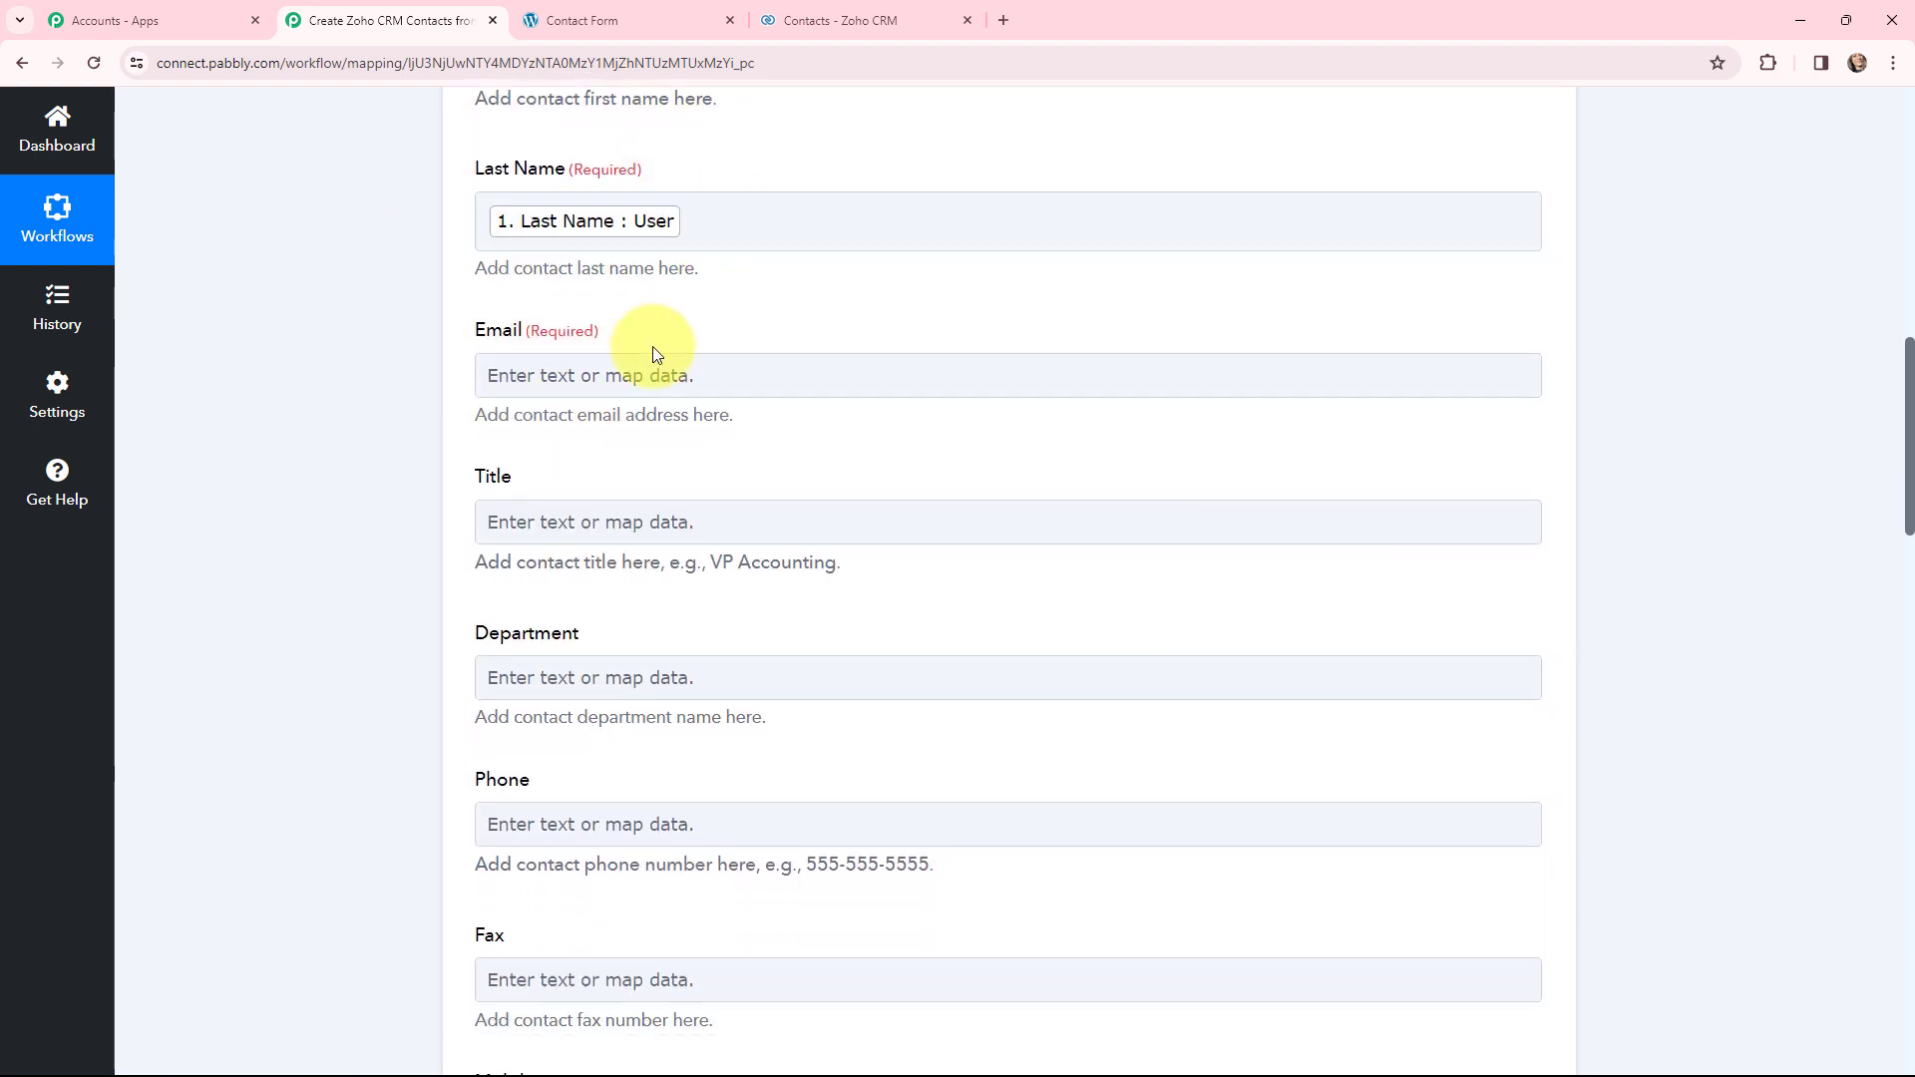
pyautogui.click(658, 375)
pyautogui.click(674, 543)
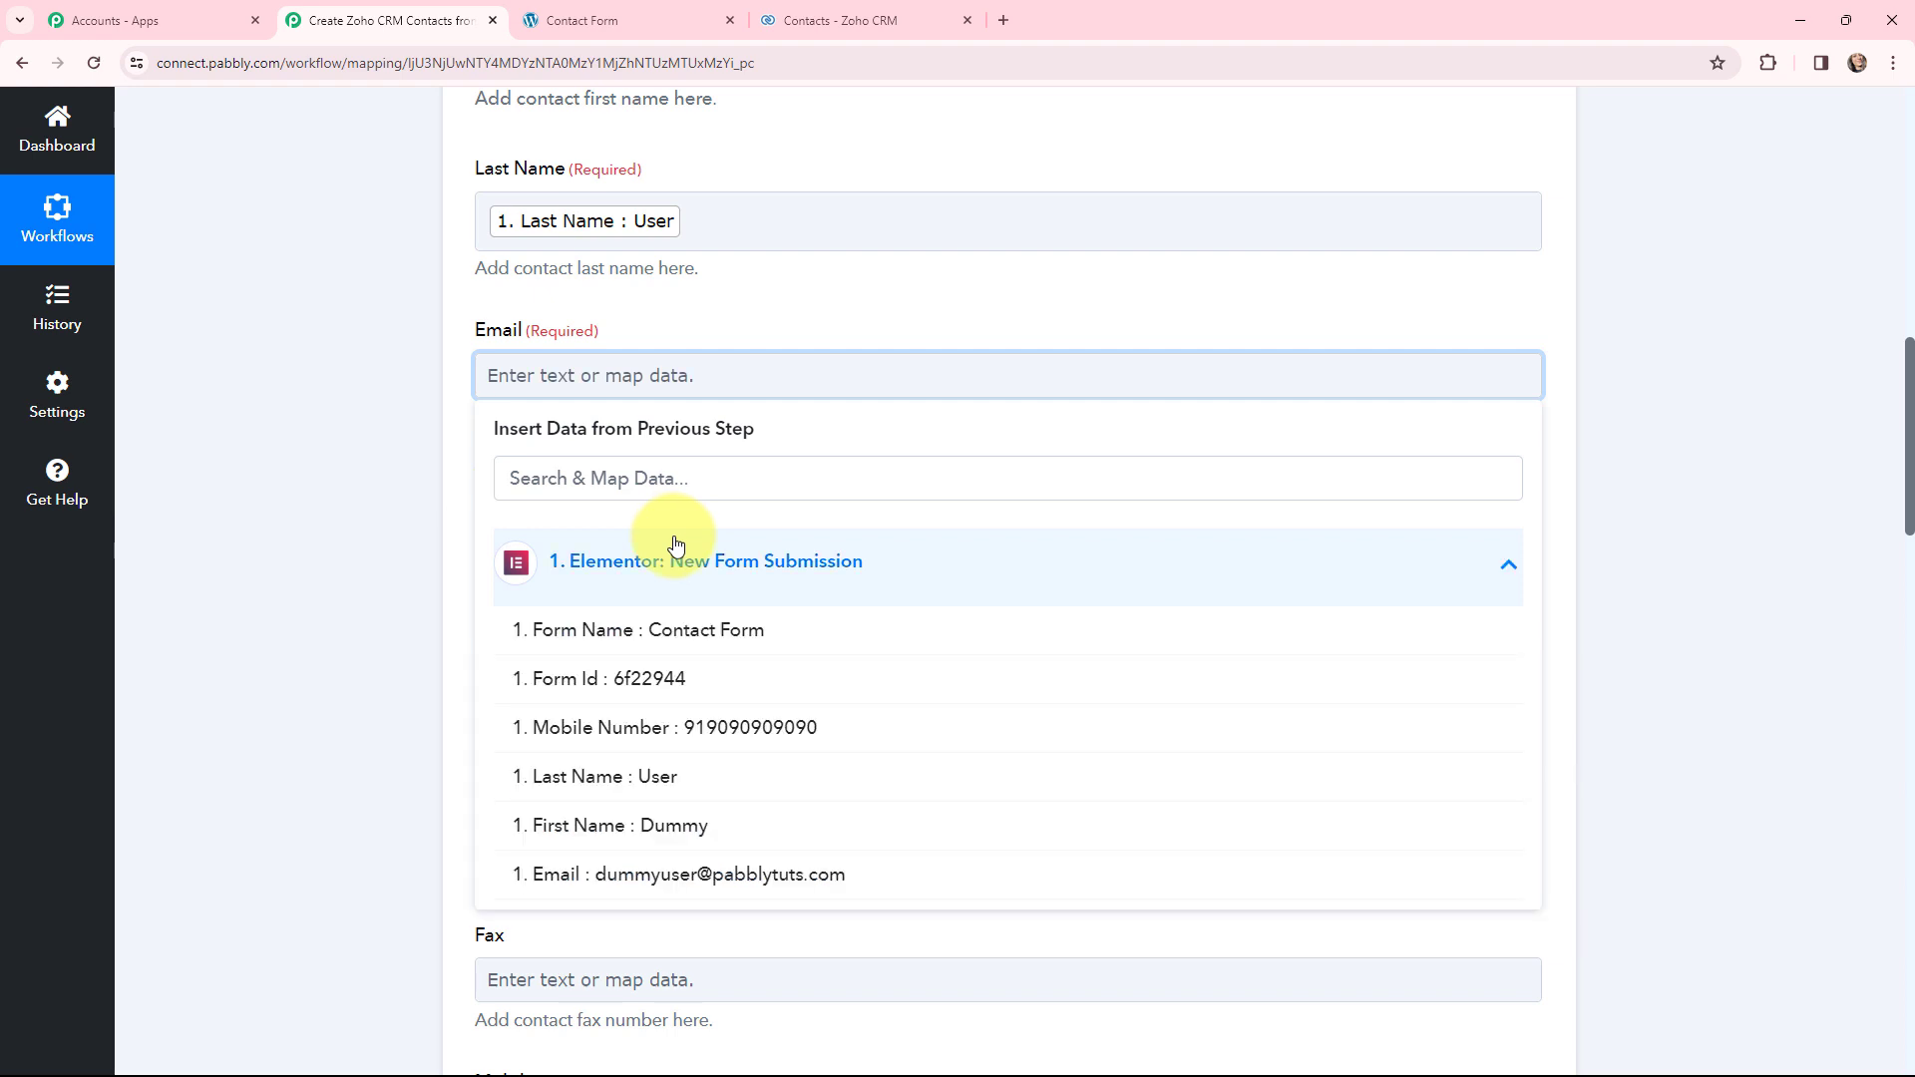
pyautogui.click(756, 874)
pyautogui.click(373, 399)
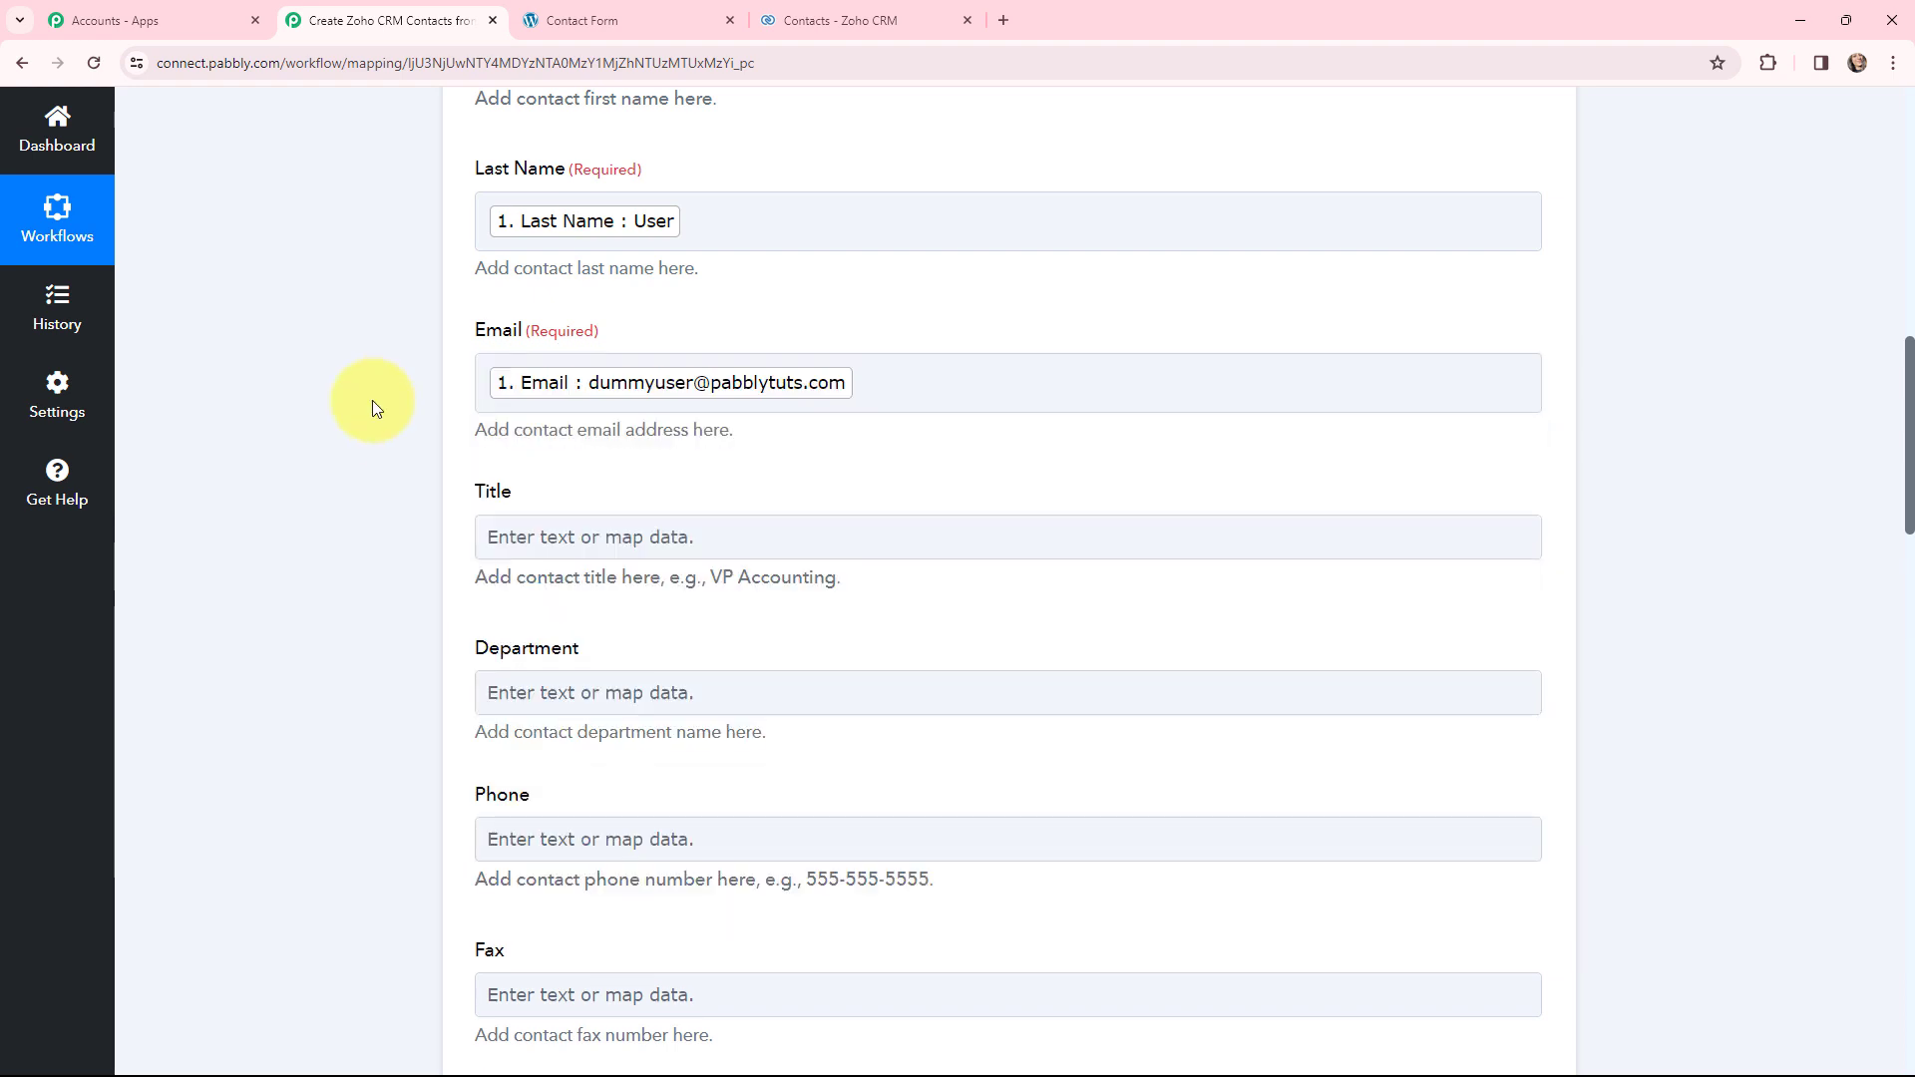
pyautogui.scroll(-3, 373, 399)
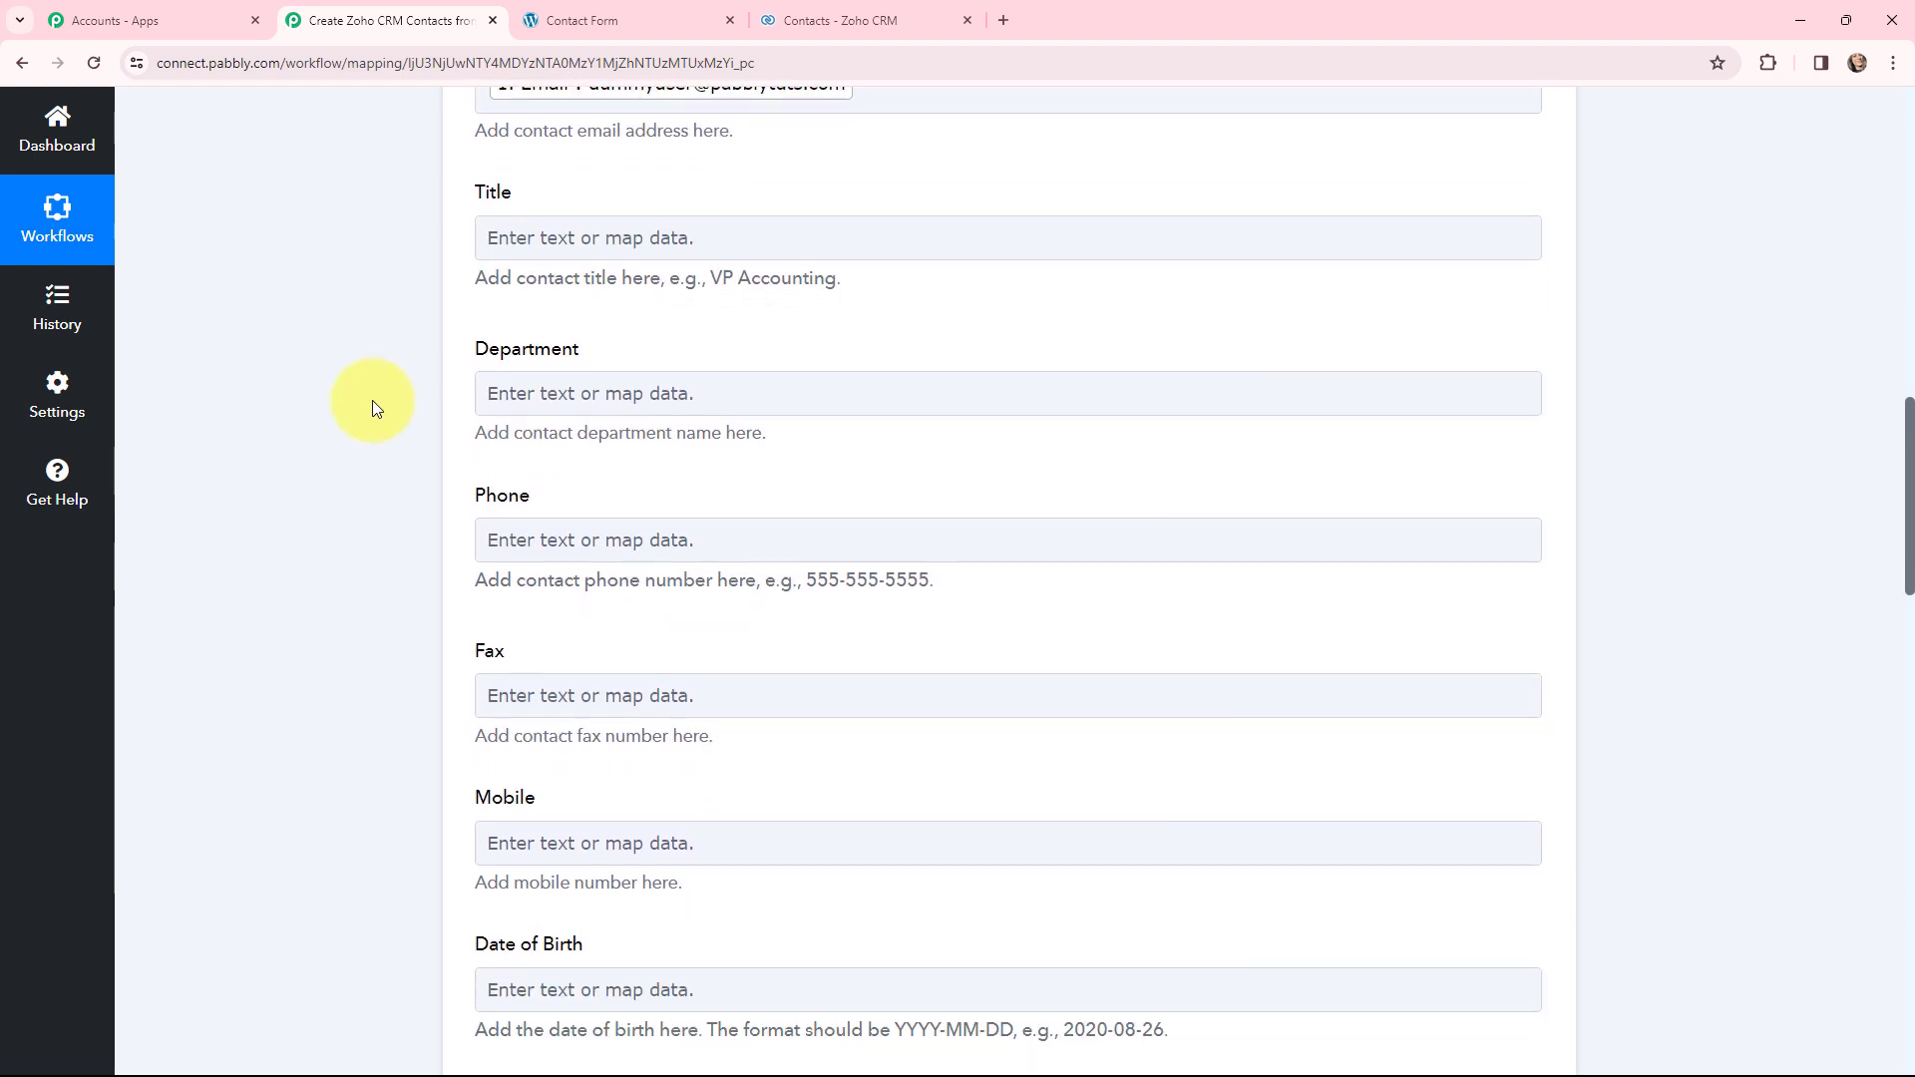
pyautogui.click(612, 842)
pyautogui.scroll(-4, 621, 588)
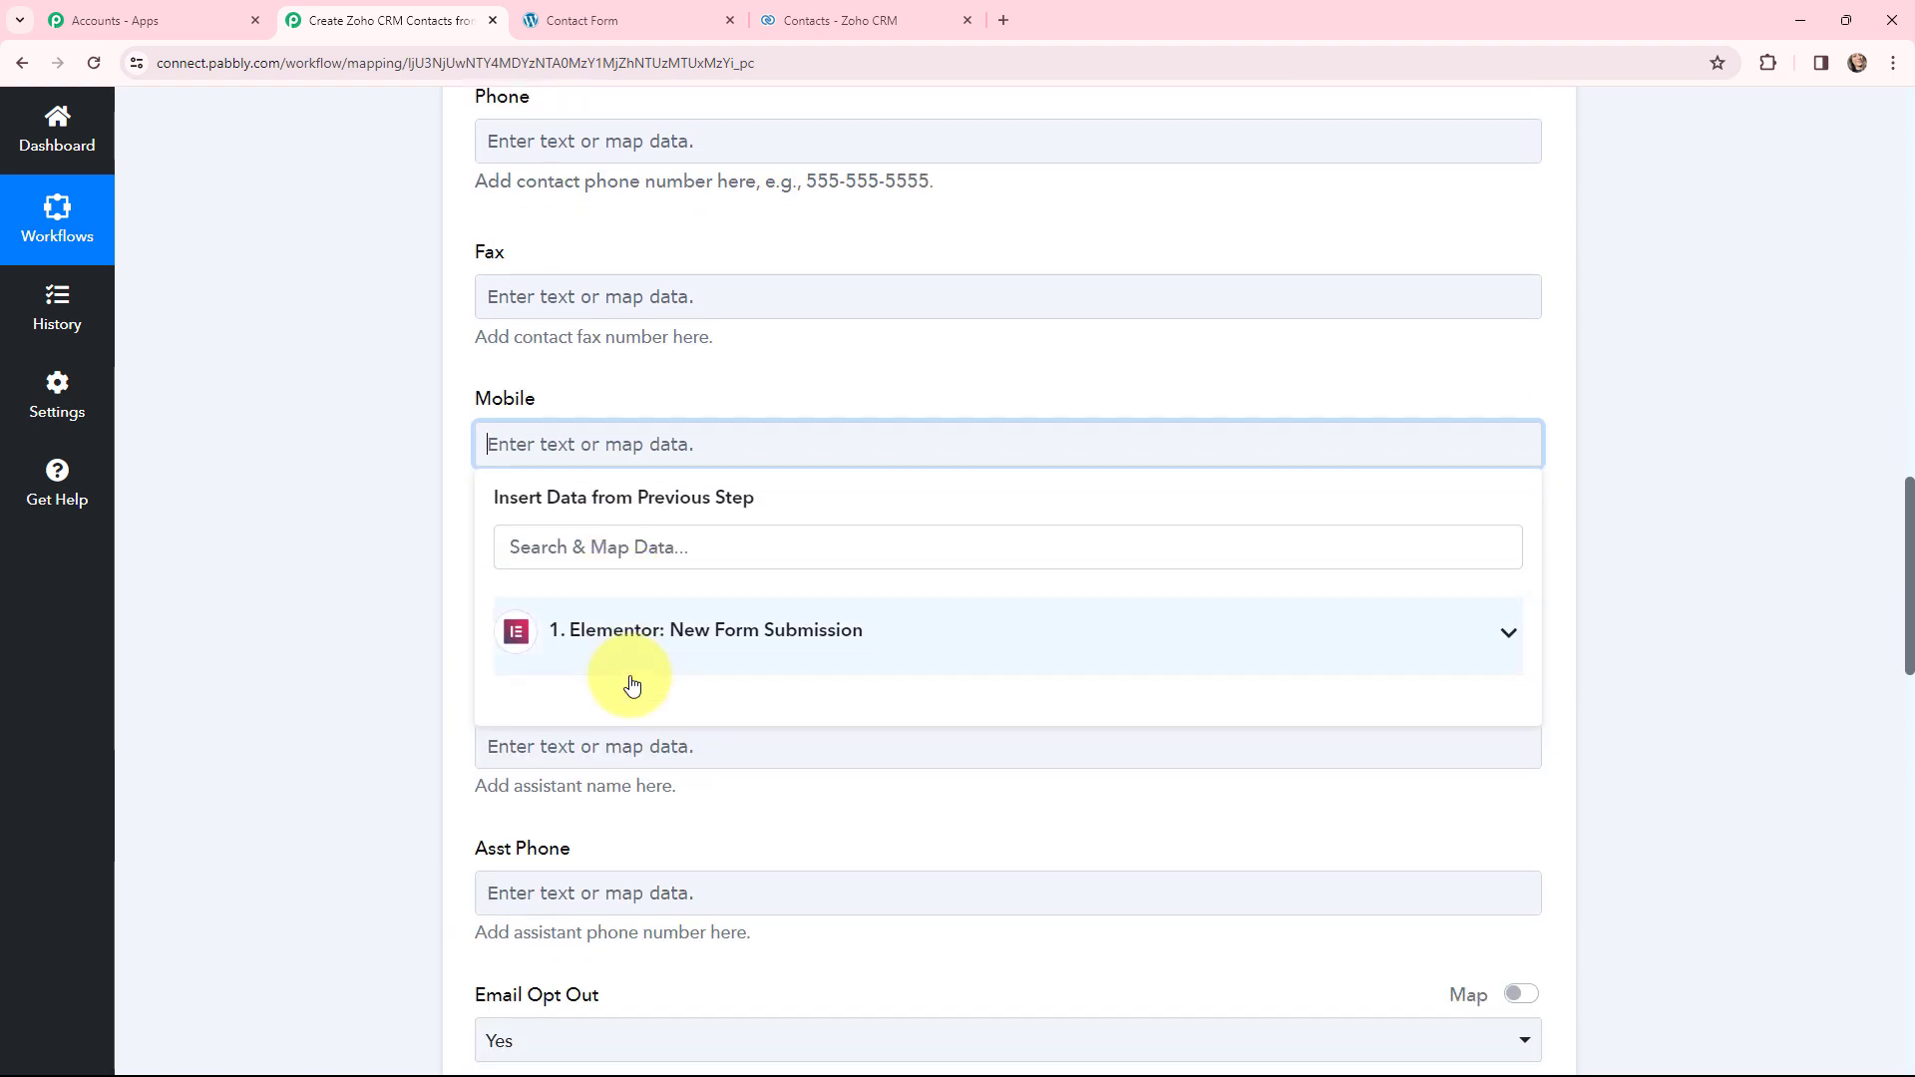
pyautogui.click(634, 648)
pyautogui.click(612, 795)
pyautogui.click(371, 413)
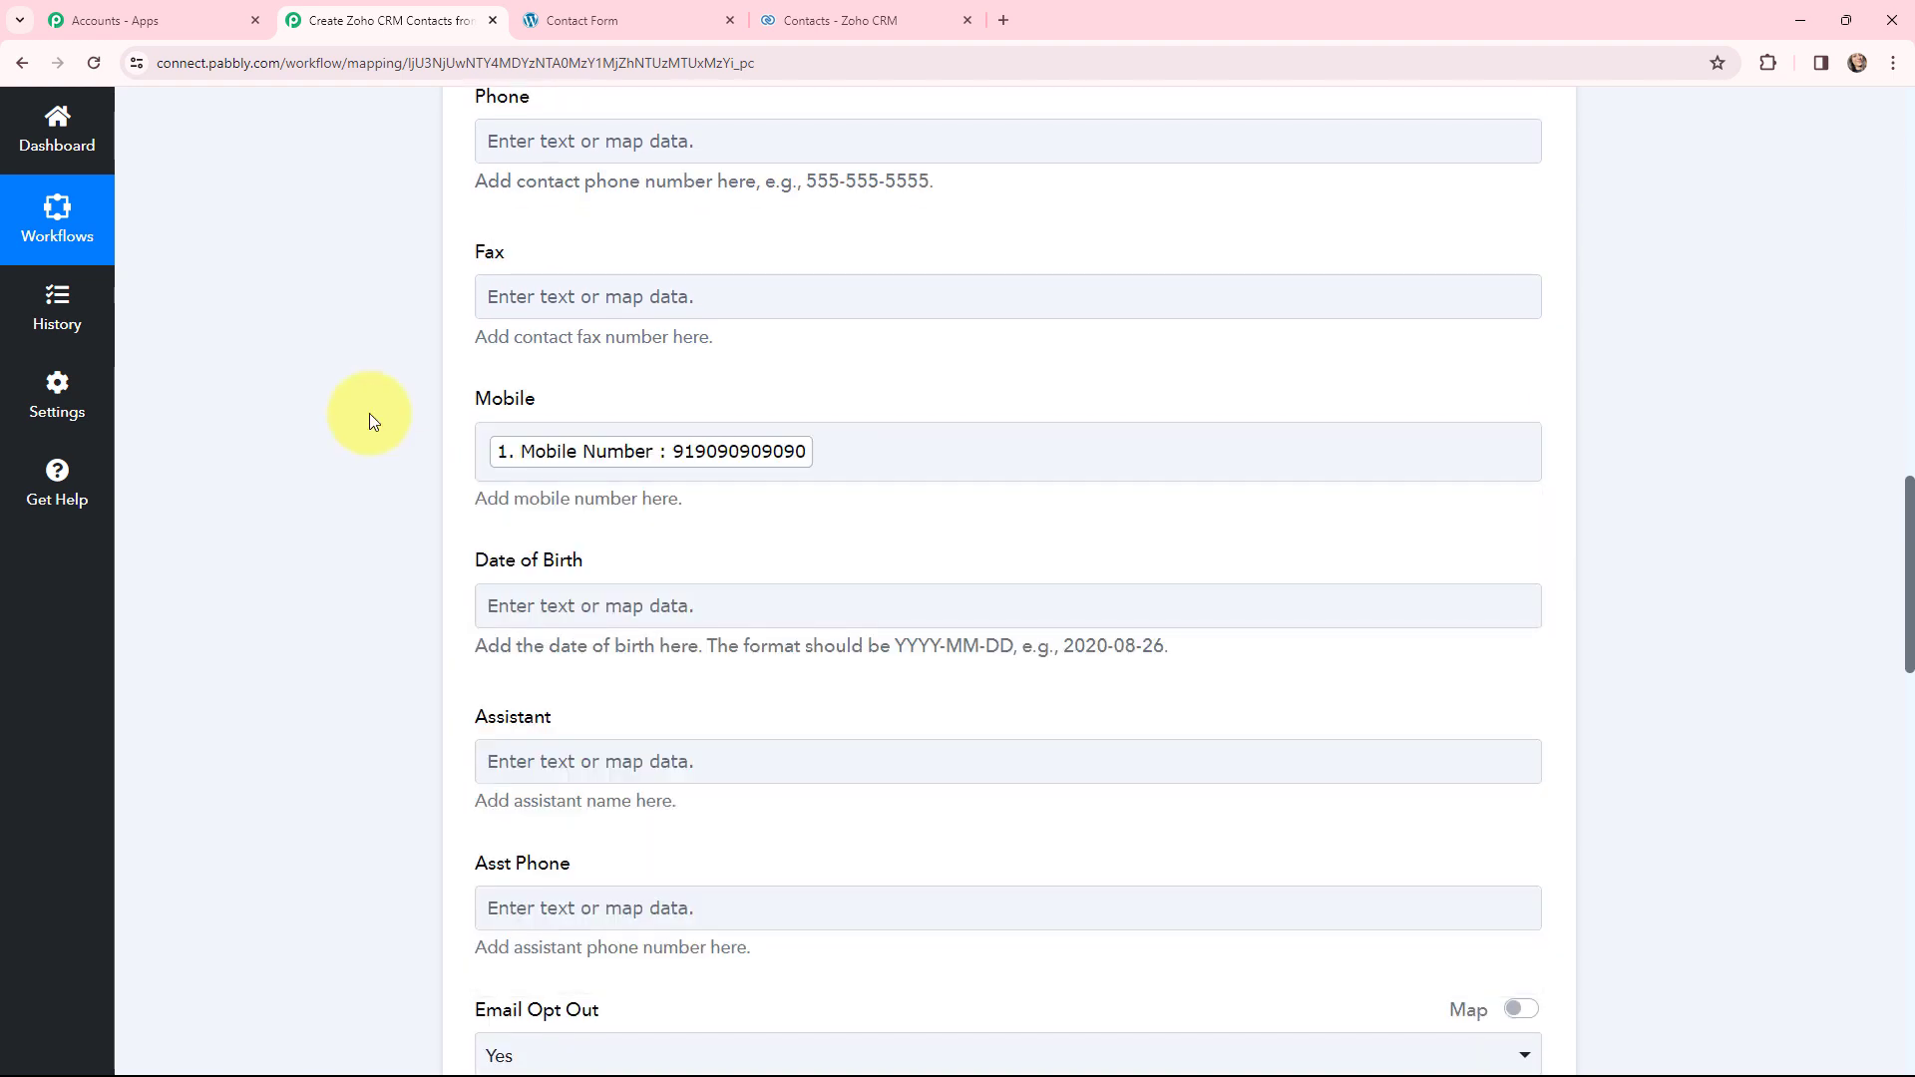
pyautogui.scroll(2, 369, 413)
pyautogui.scroll(7, 369, 413)
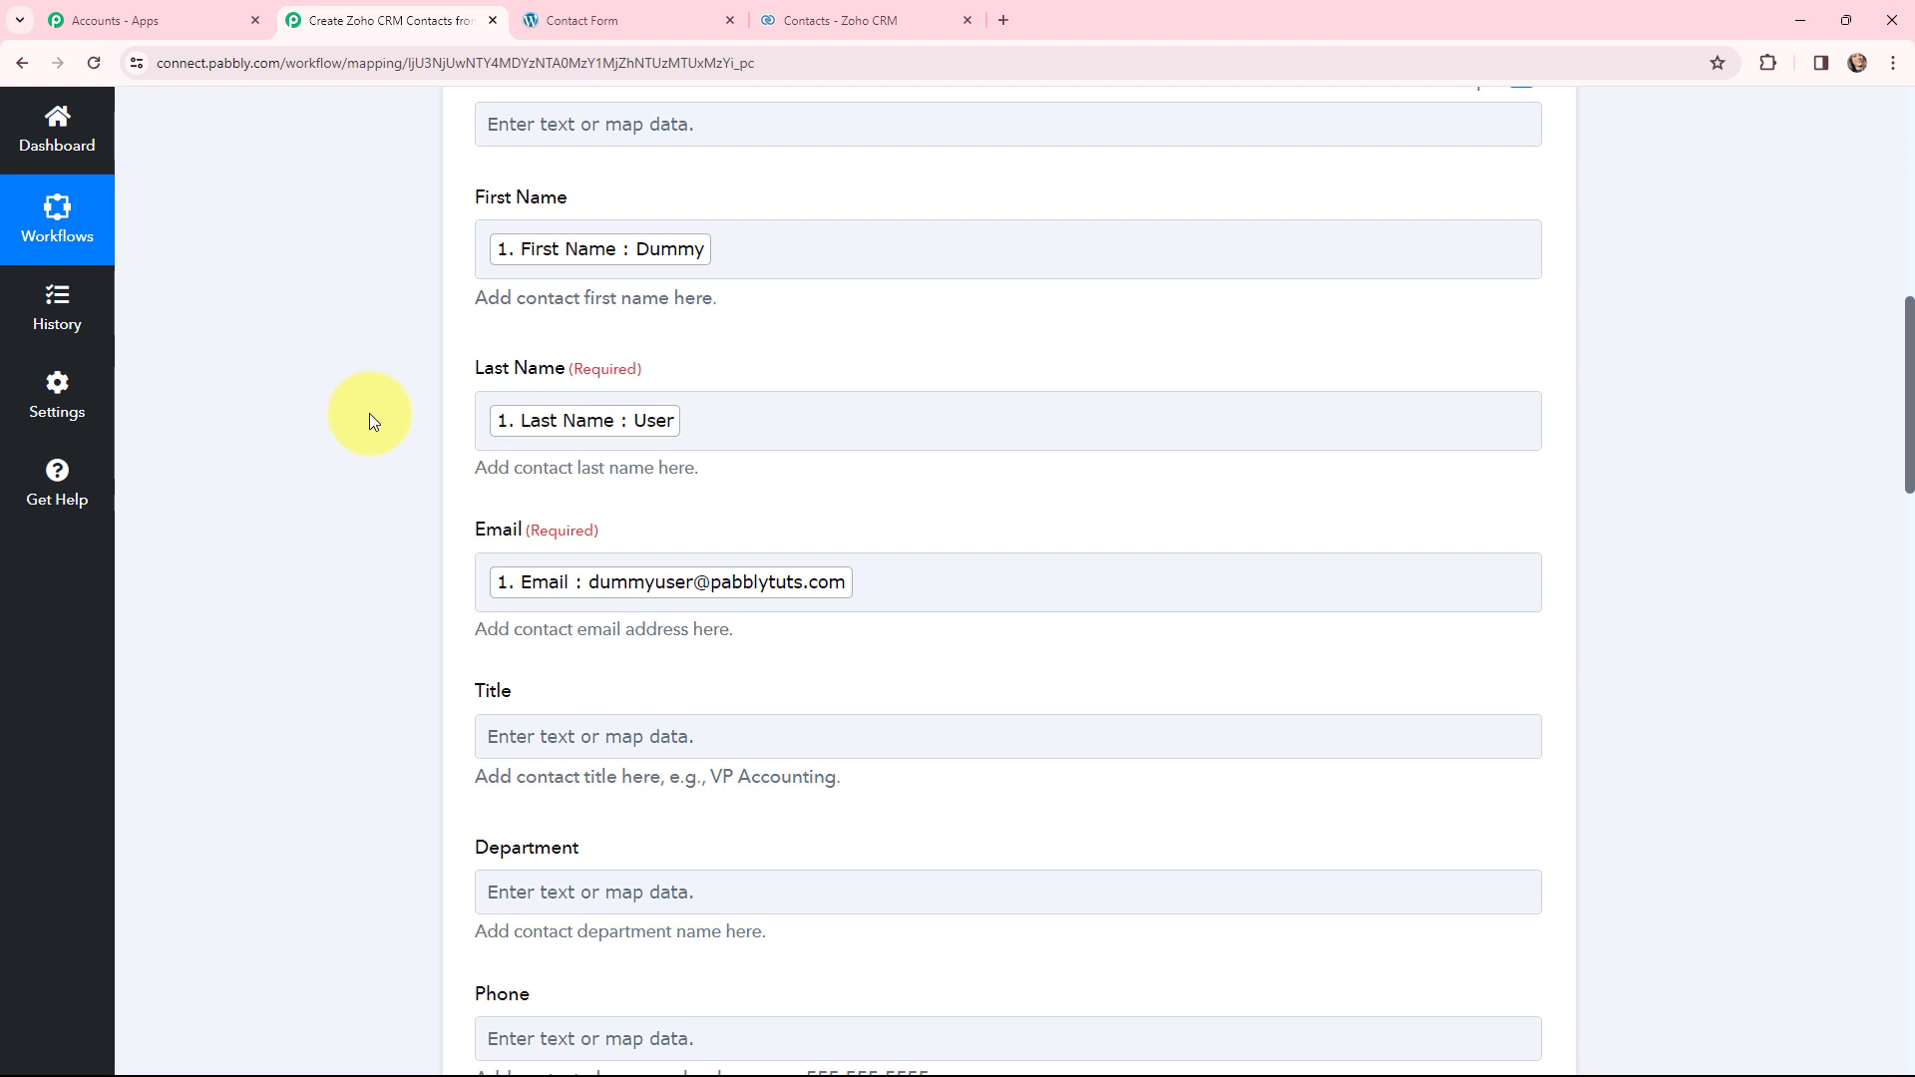
pyautogui.scroll(-2, 369, 413)
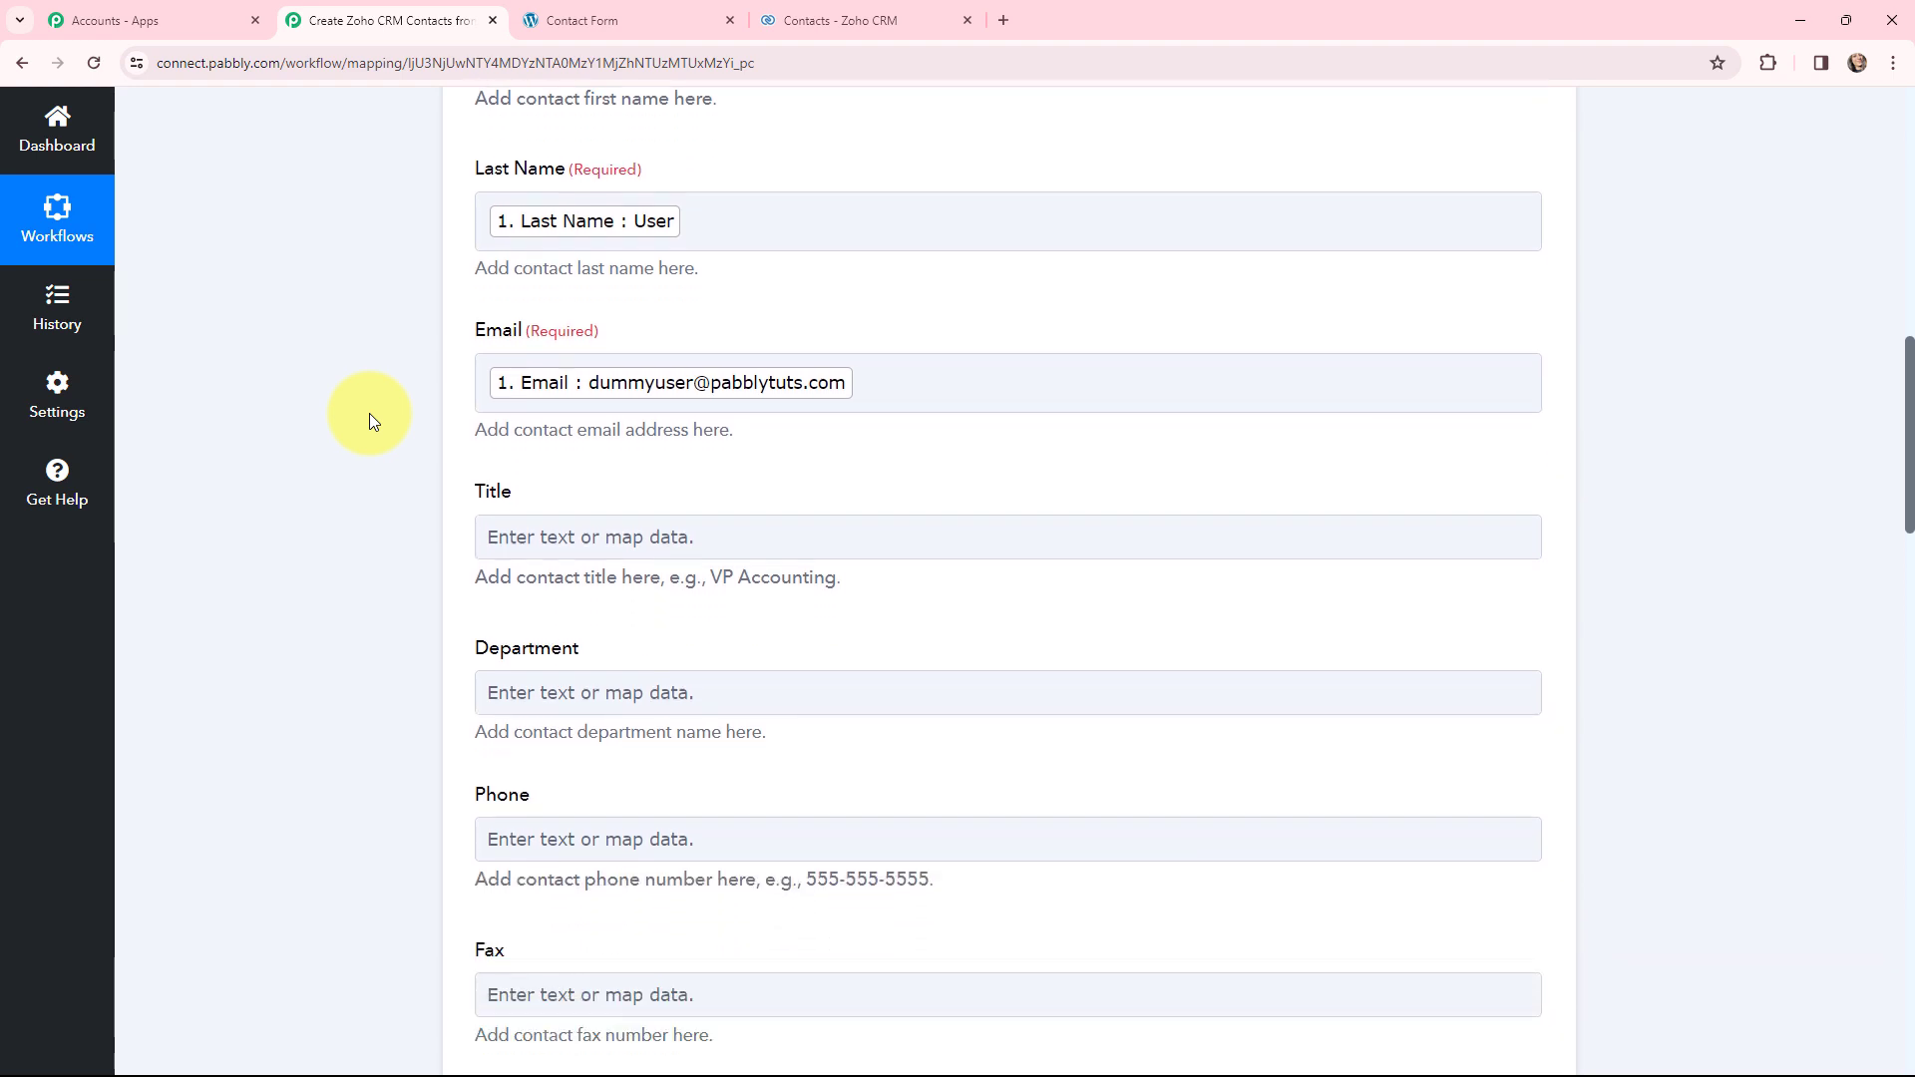
pyautogui.scroll(-2, 369, 413)
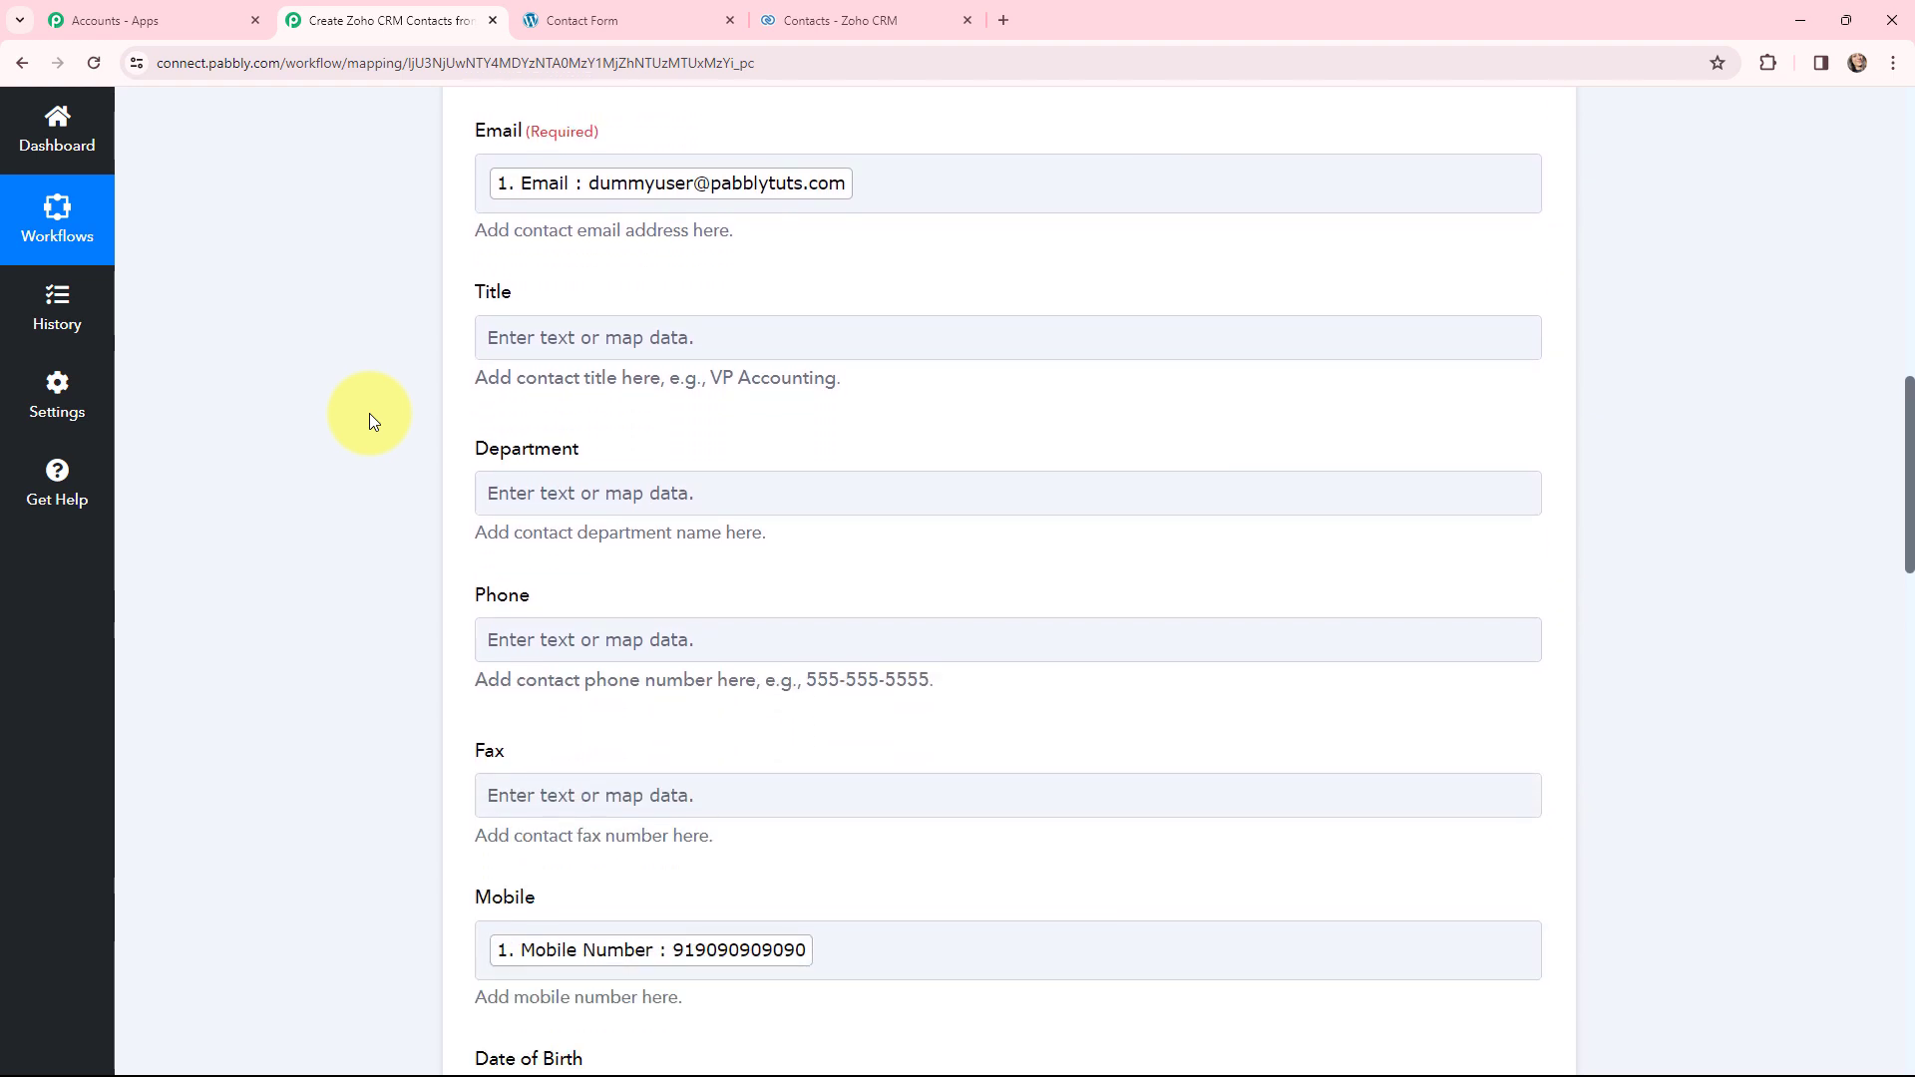
pyautogui.scroll(4, 369, 413)
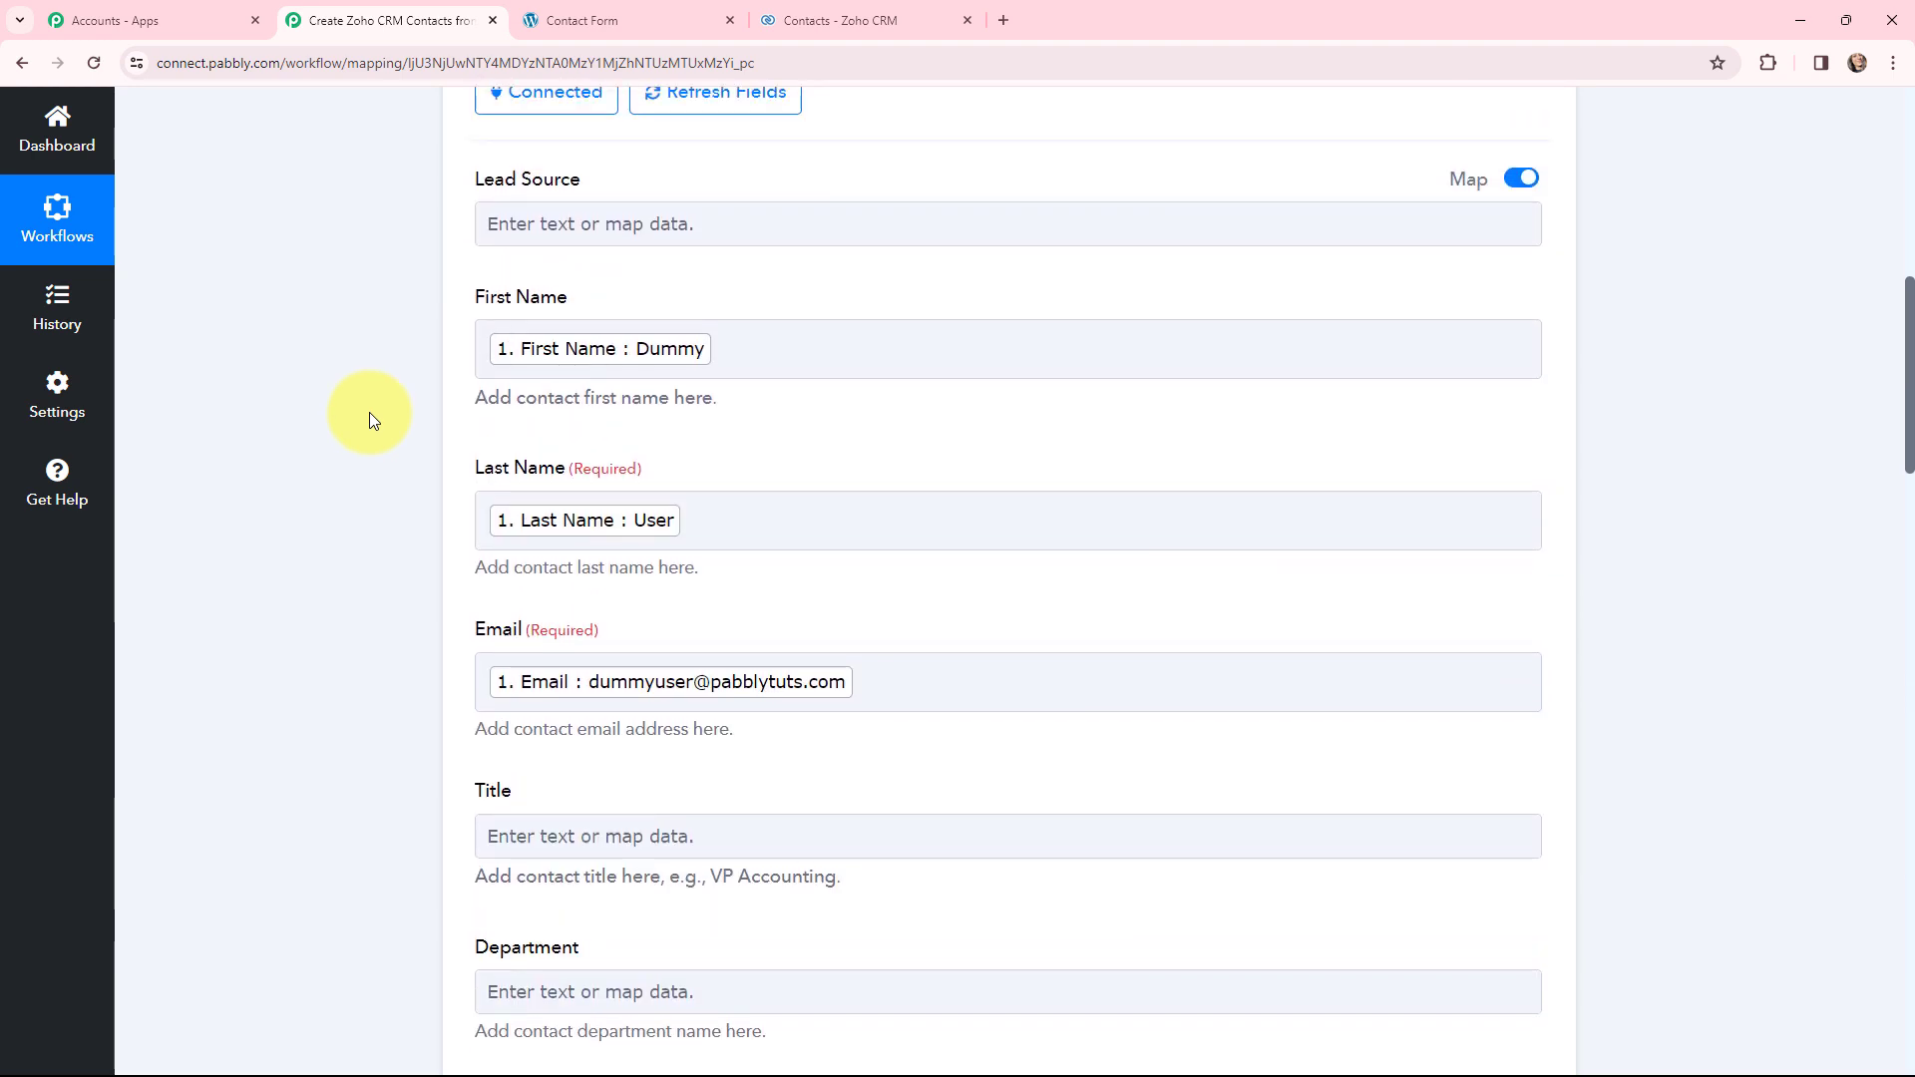
pyautogui.scroll(-9, 369, 411)
# - Save and send a test request, checking the SUCCESS 'record added' response from Zoho CRM
pyautogui.scroll(-20, 369, 411)
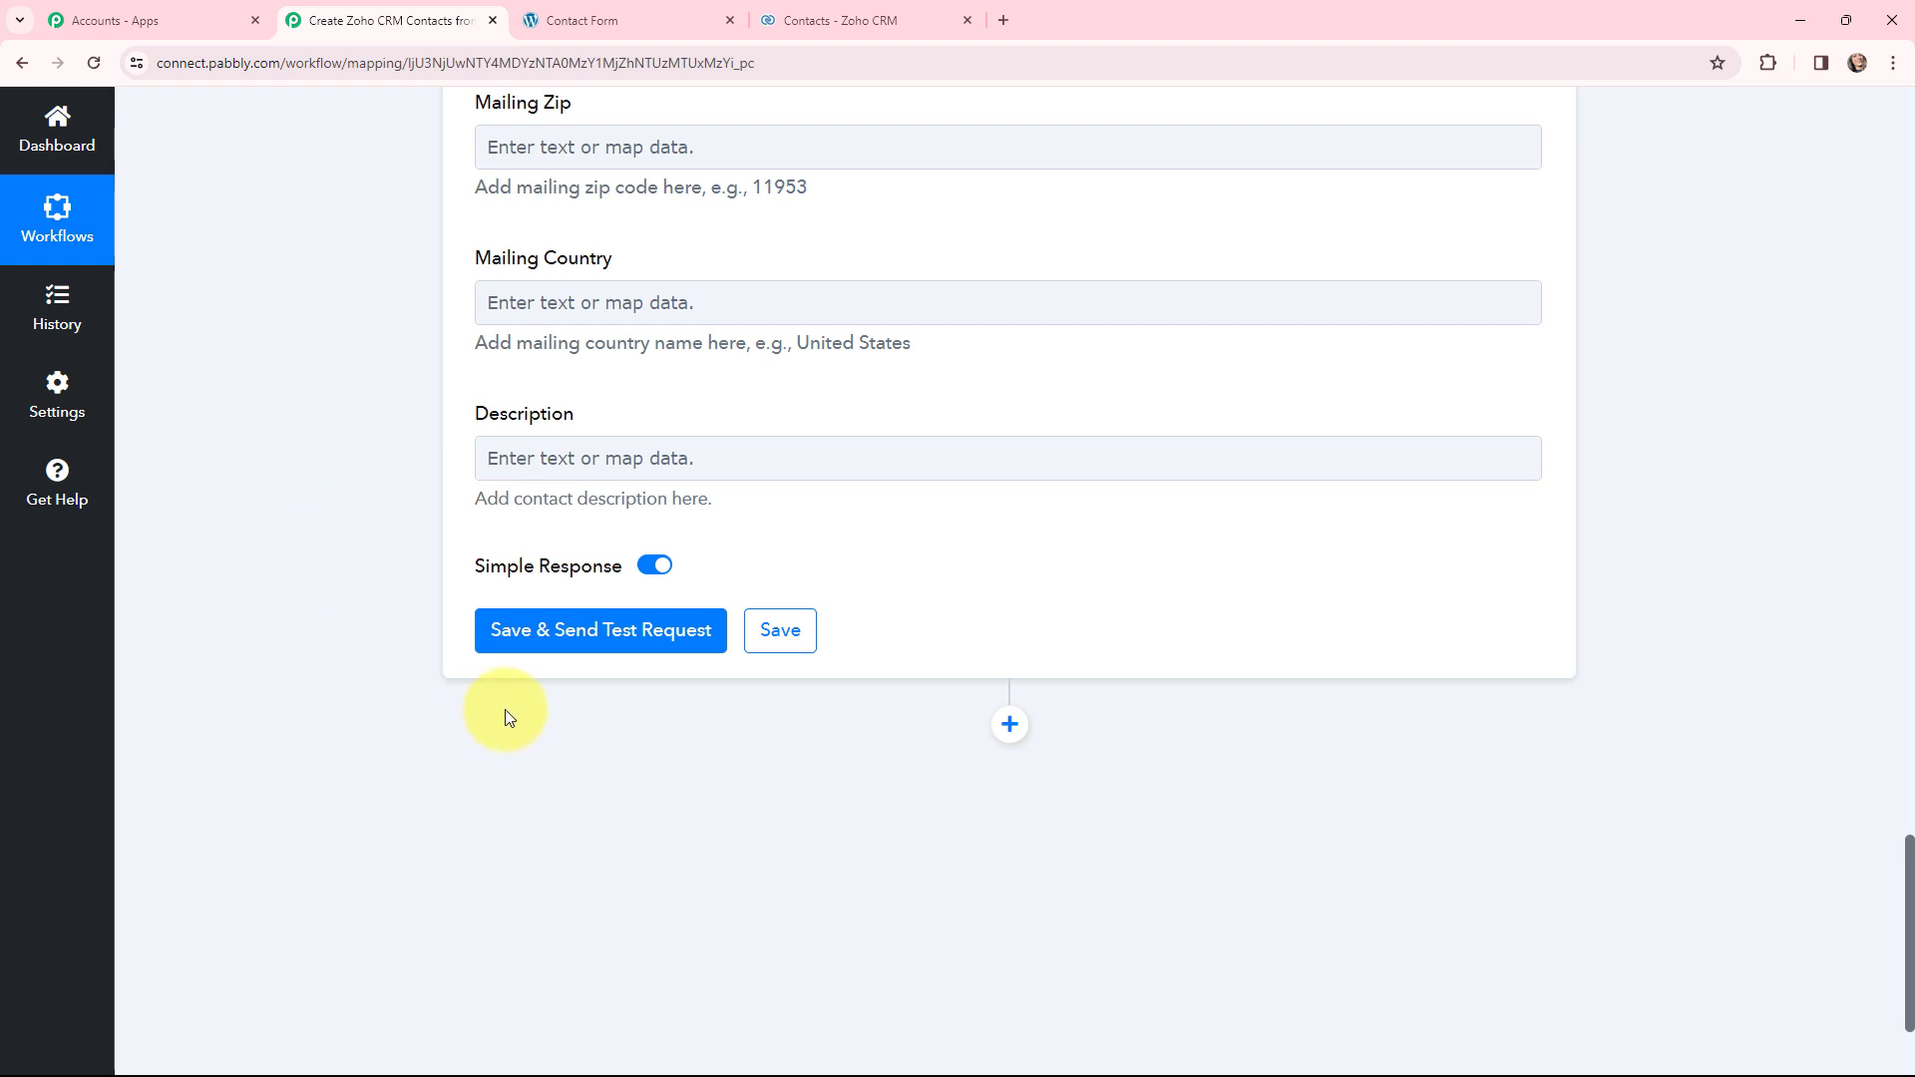
pyautogui.click(570, 640)
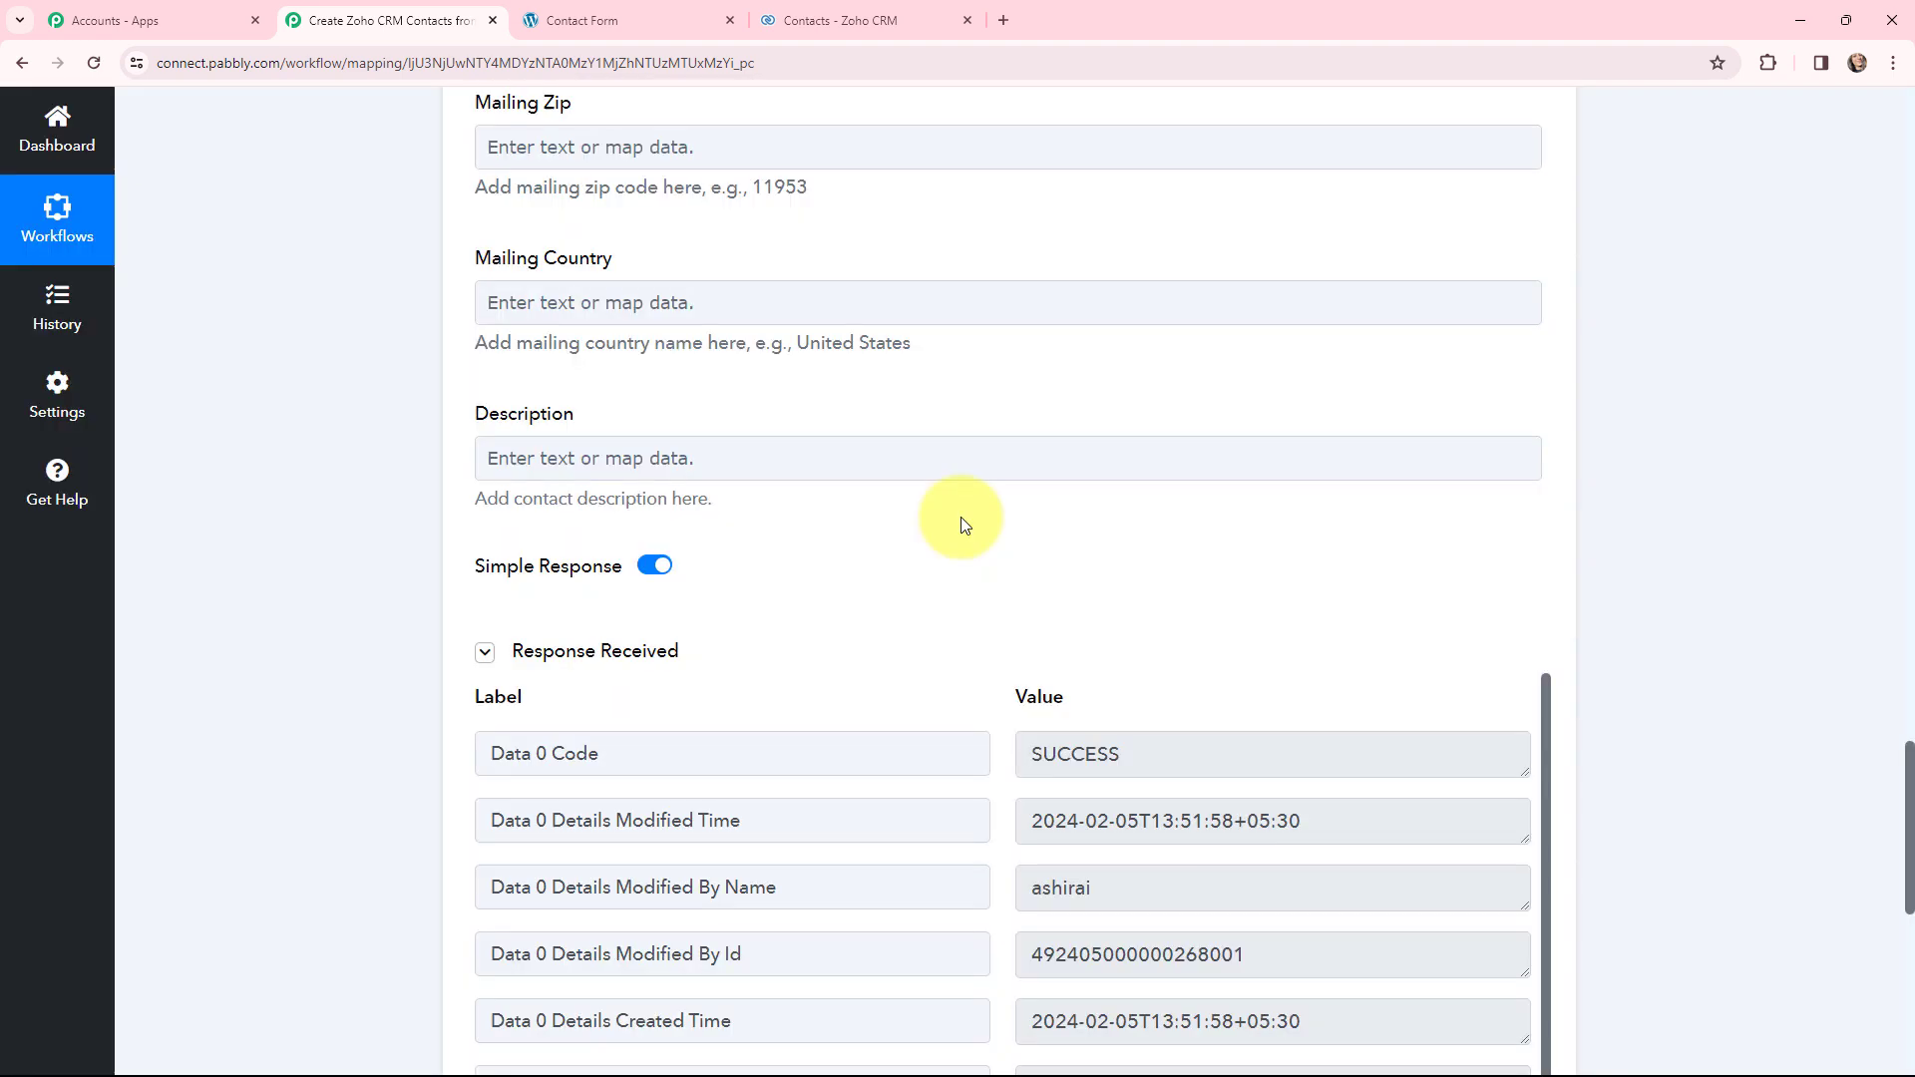
pyautogui.scroll(-2, 975, 389)
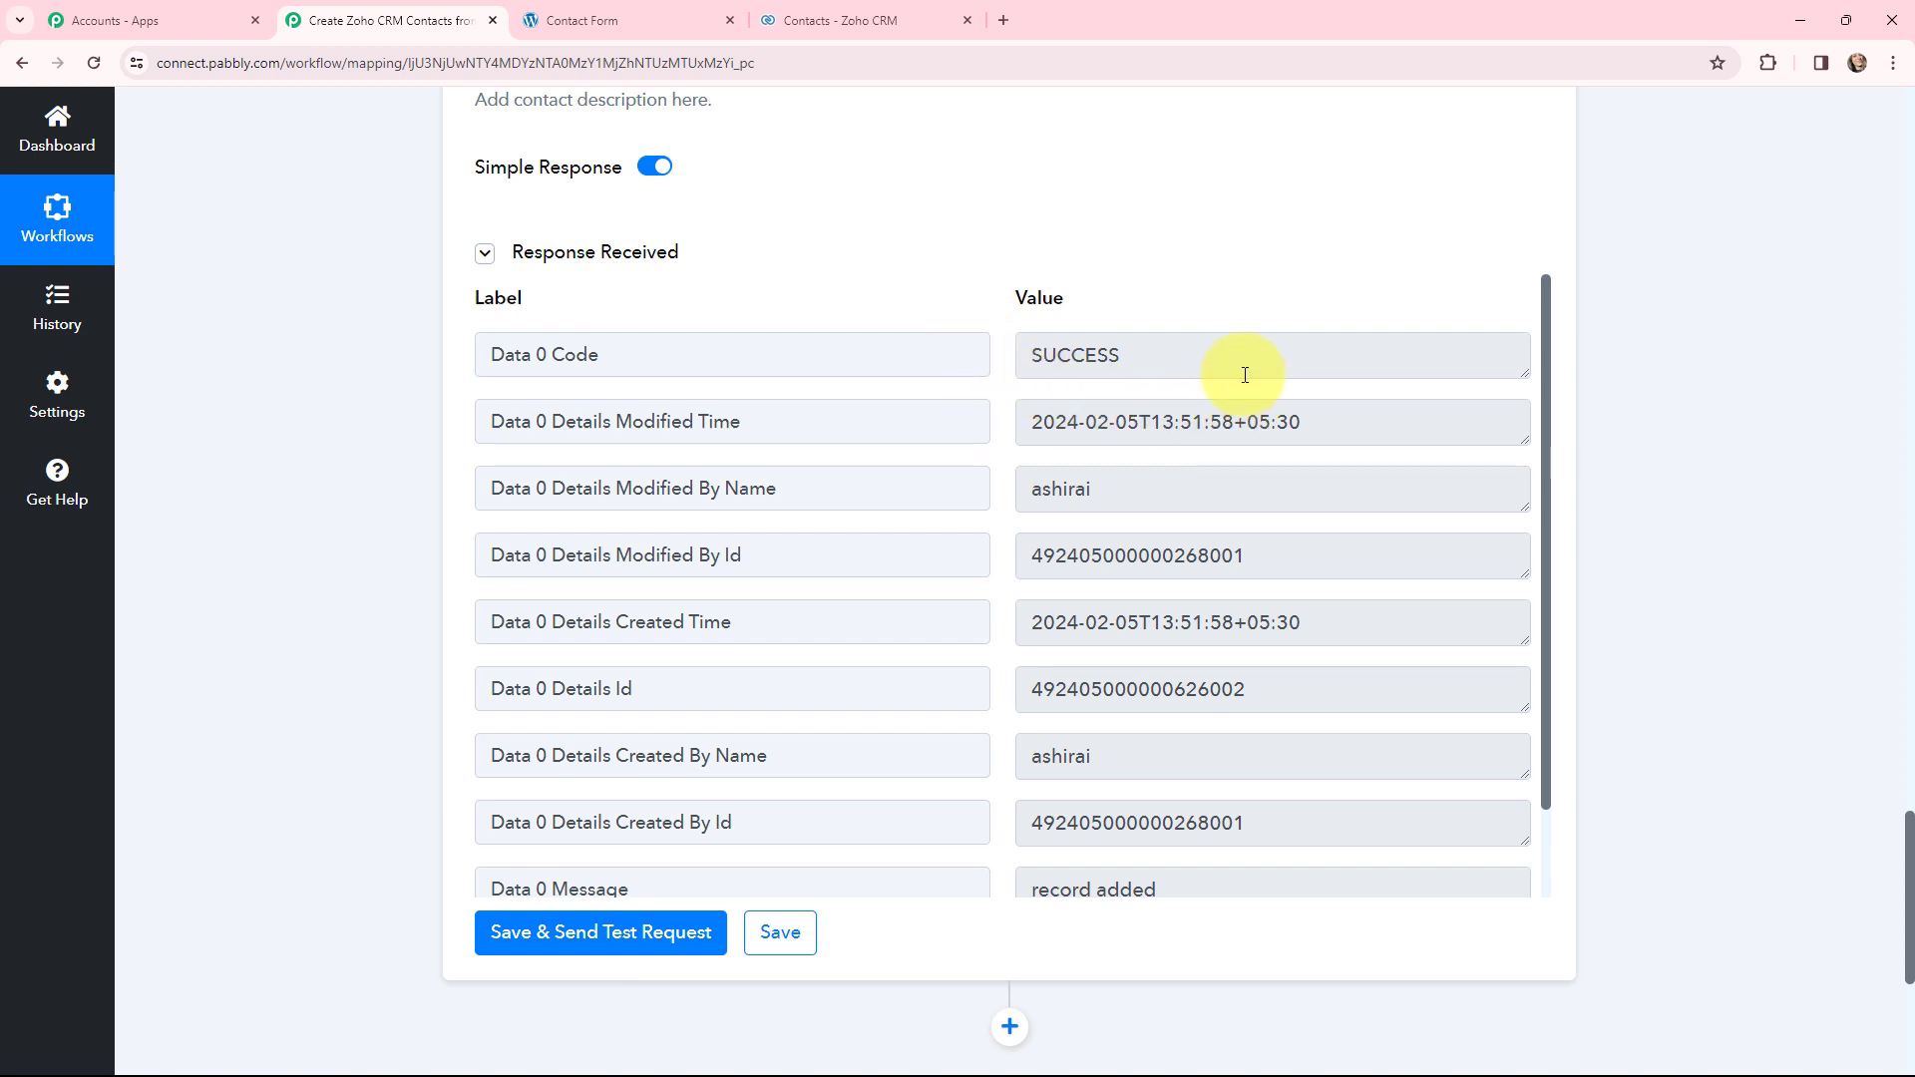
pyautogui.moveTo(1178, 367); pyautogui.dragTo(1004, 385)
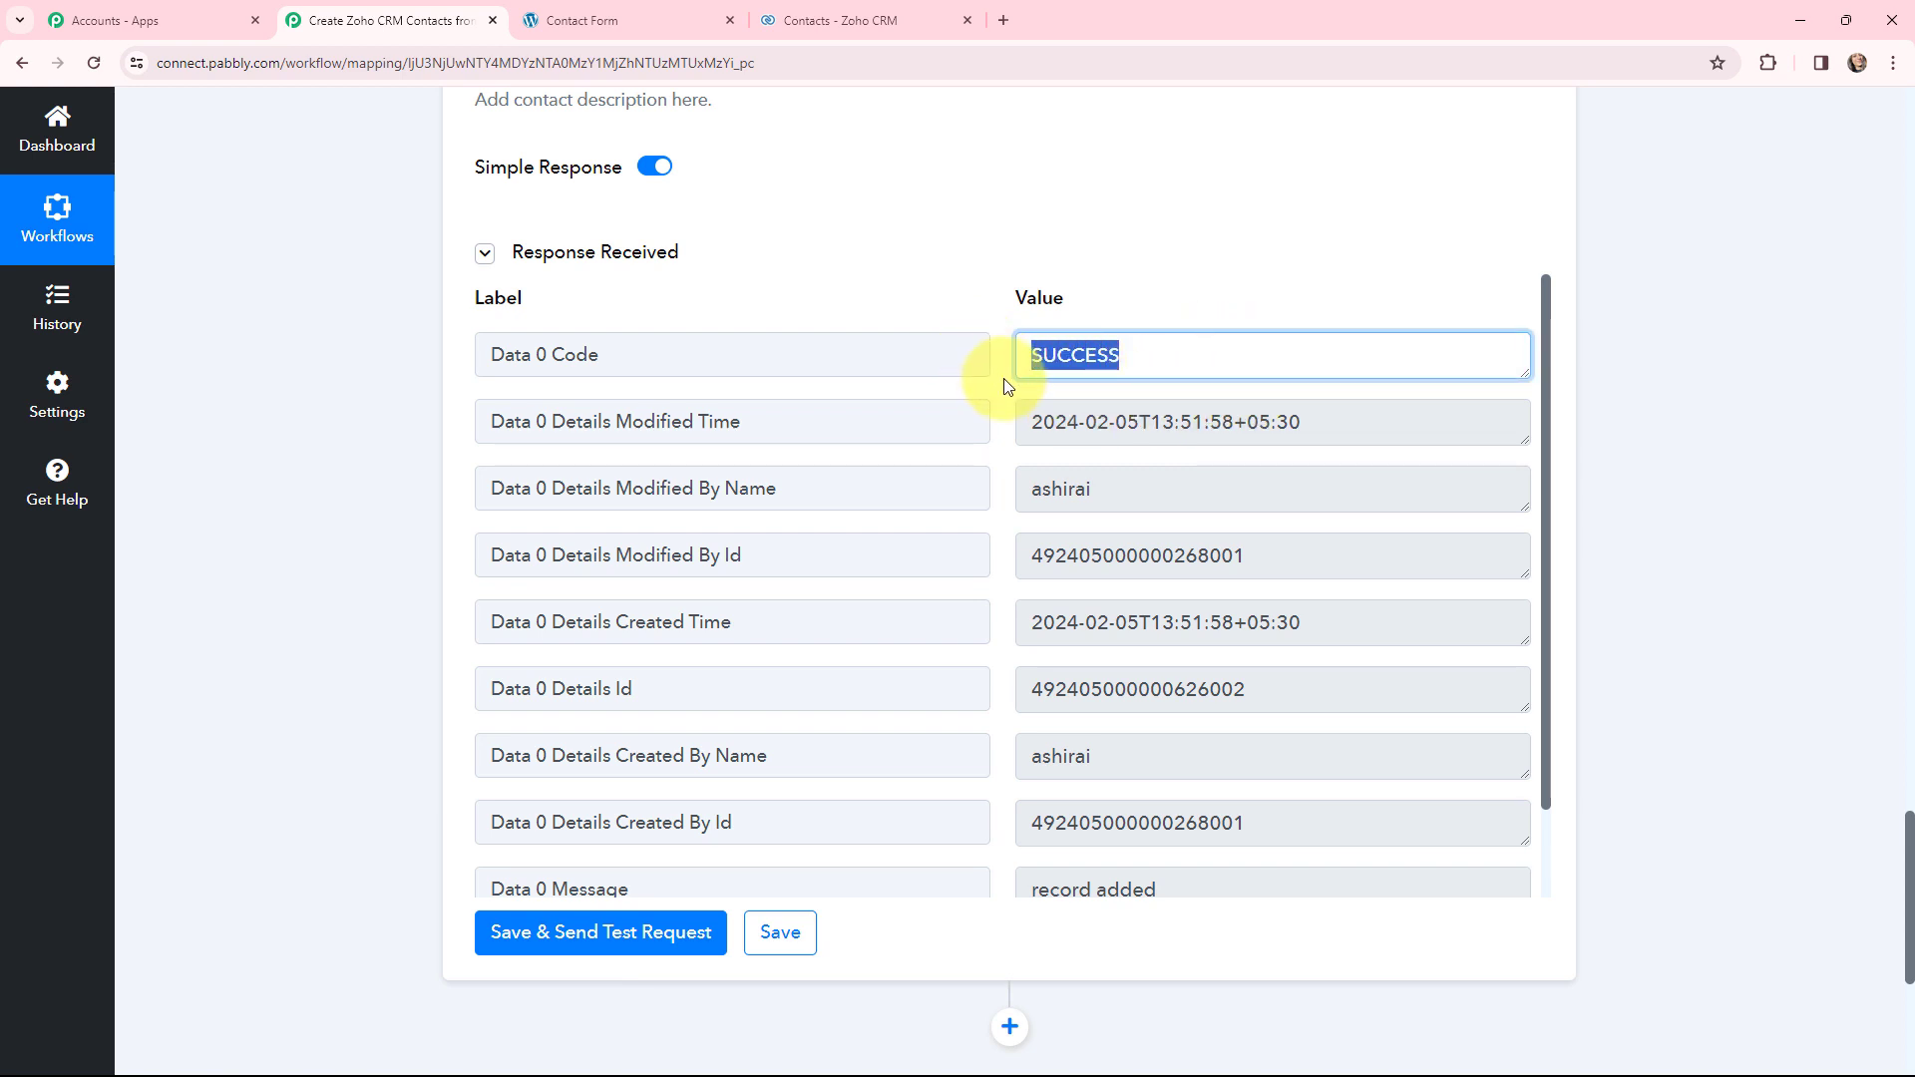
pyautogui.click(1000, 386)
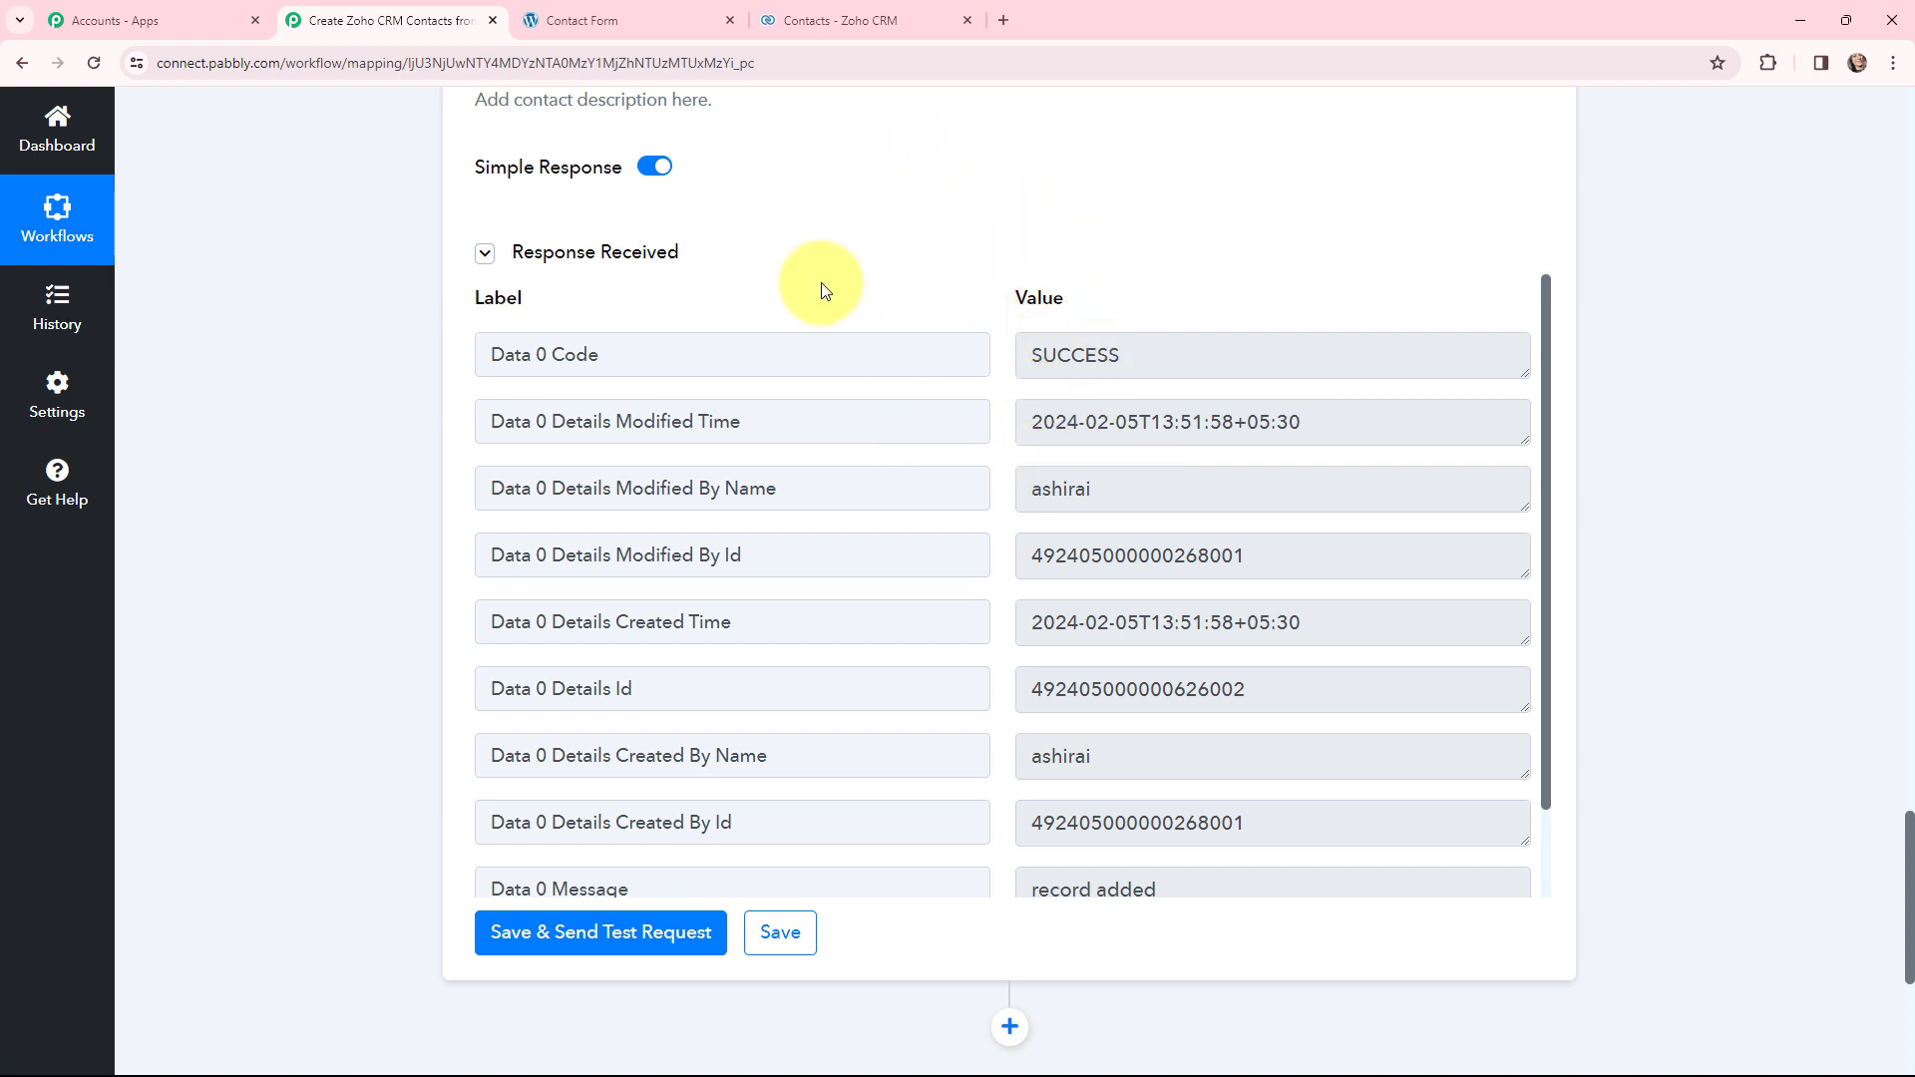
# - Reload Zoho CRM Contacts, open the new Dummy User record, then return to the Pabbly workflow
pyautogui.click(855, 12)
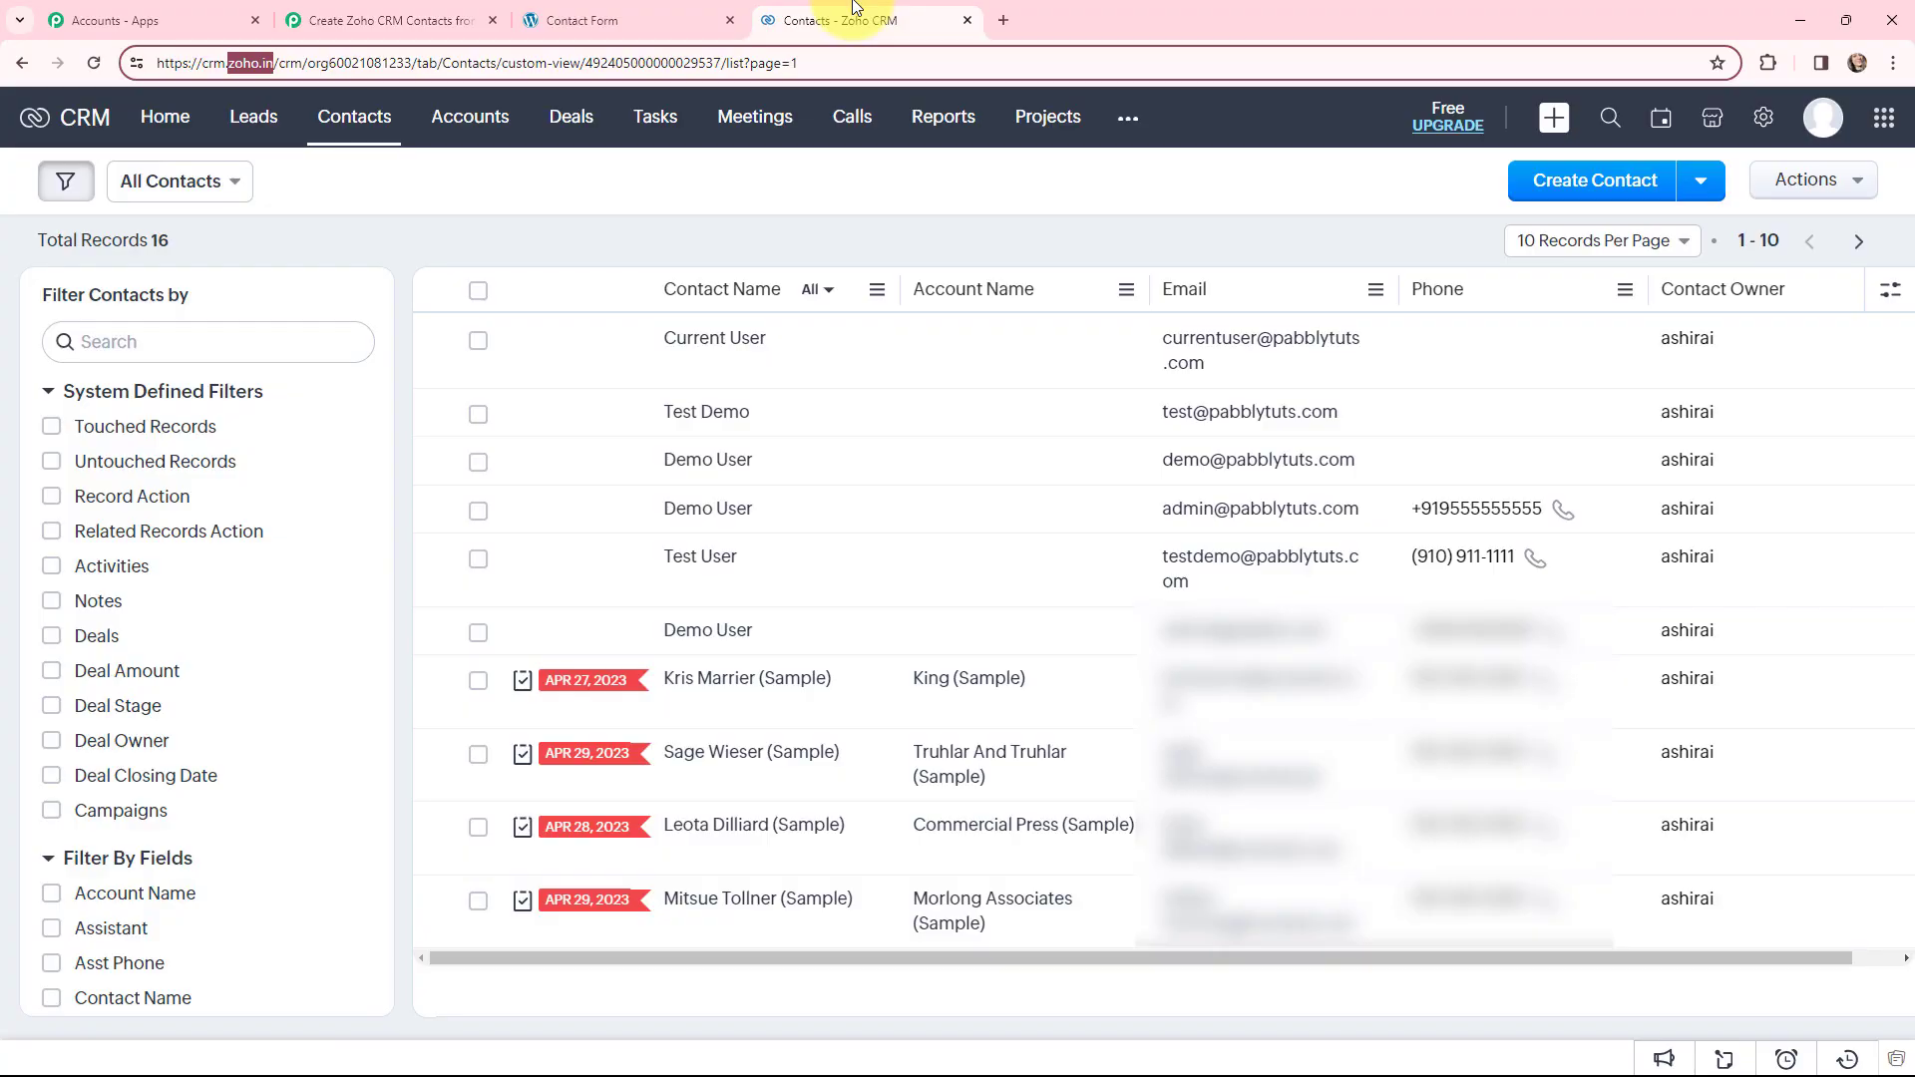
pyautogui.click(94, 63)
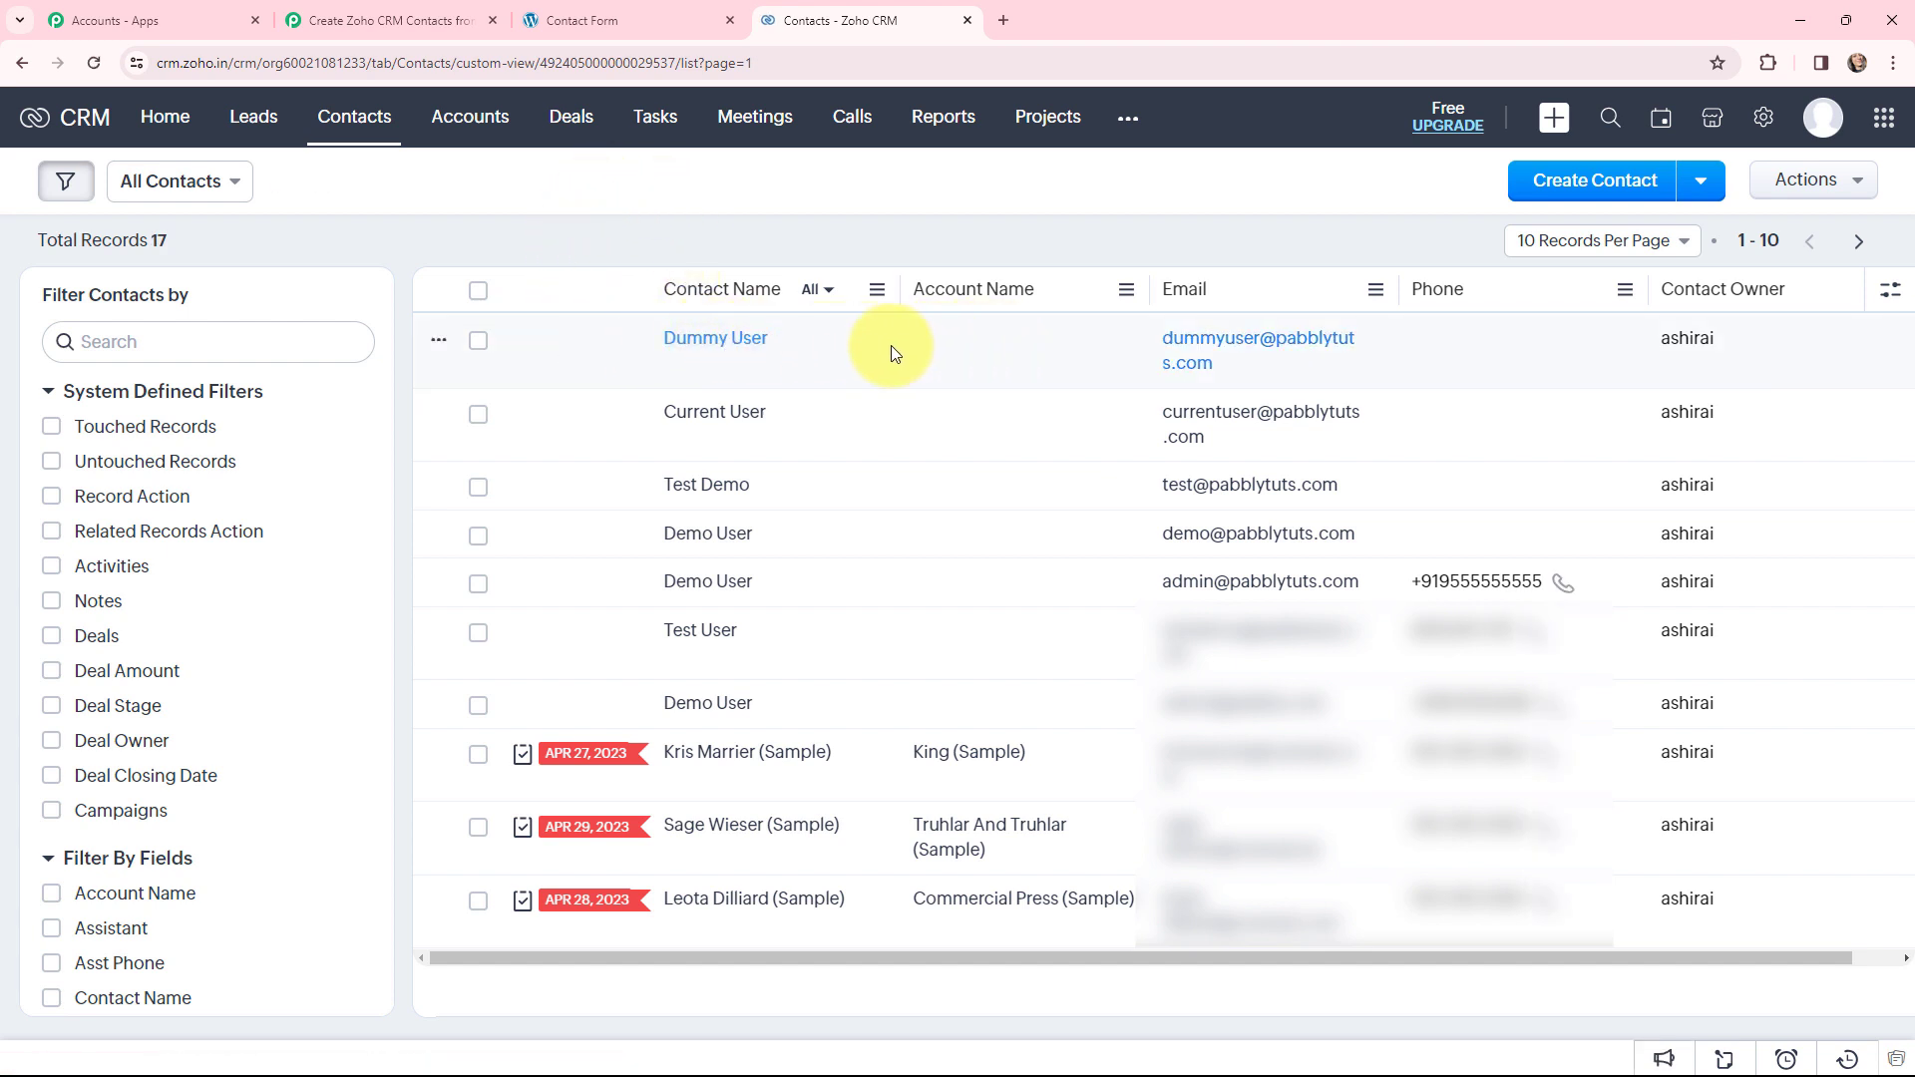
pyautogui.click(750, 342)
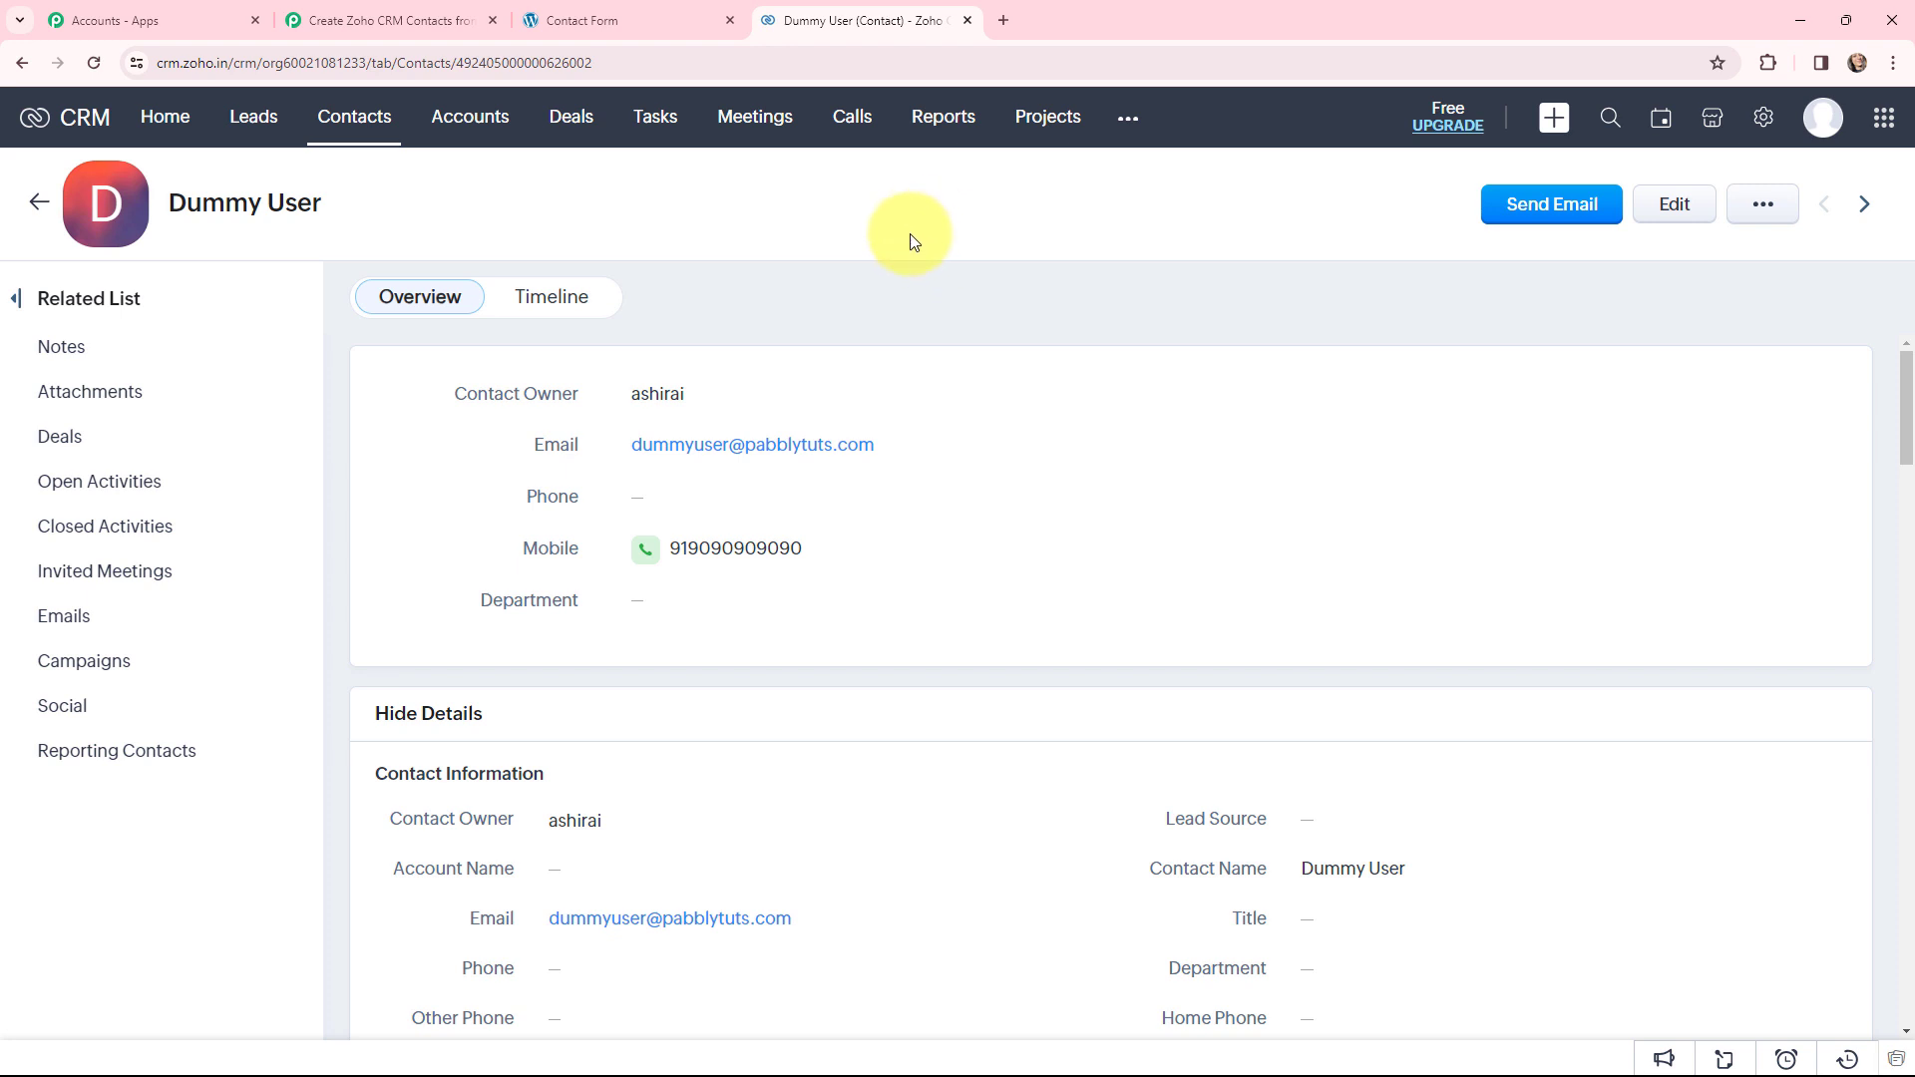
pyautogui.hotkey('ctrl', '2')
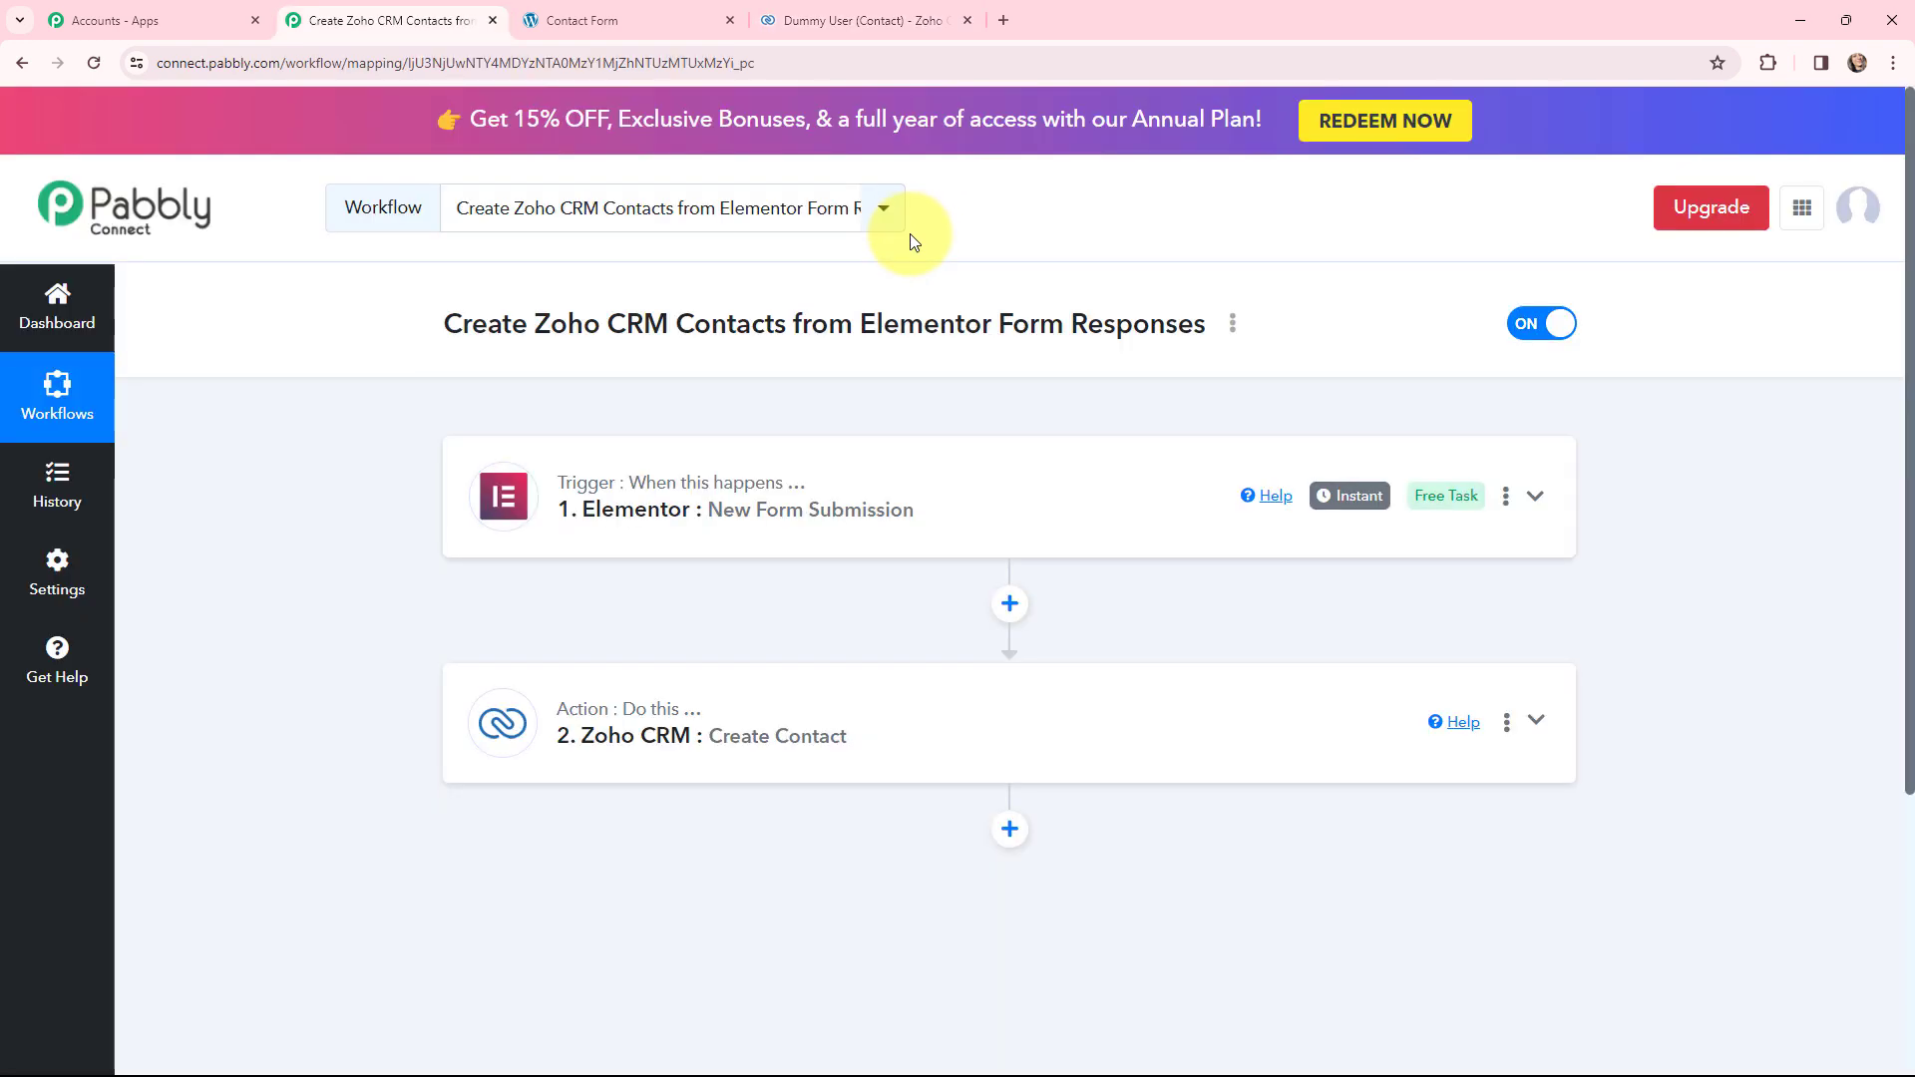